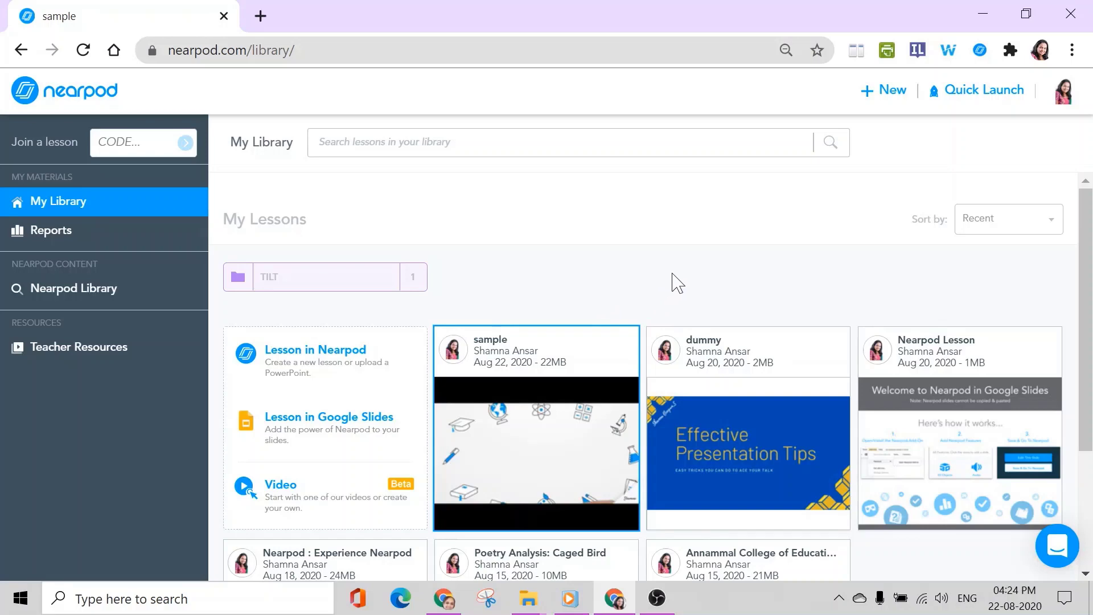
Step: Launch the "sample" lesson from My Library in Live Participation mode
scroll(662, 295, down, 2)
mouse_move(562, 344)
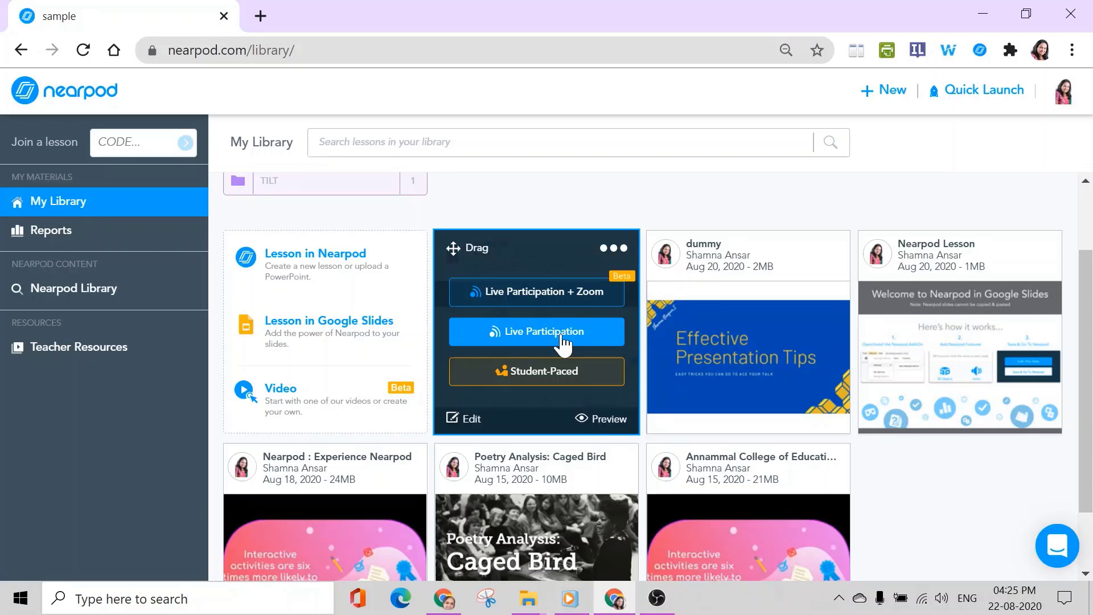
click(562, 341)
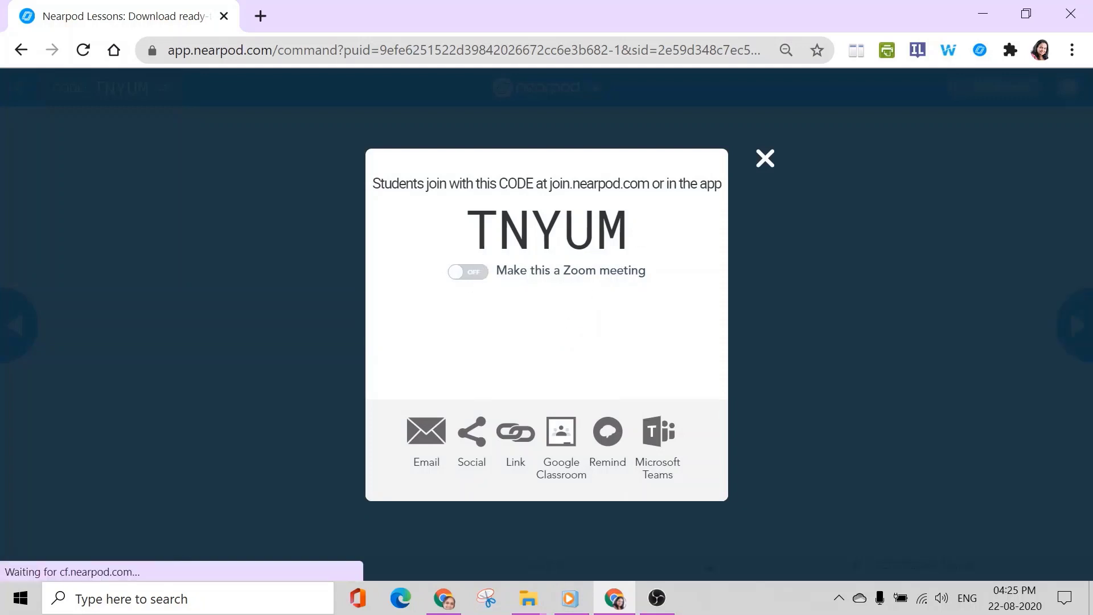
click(442, 450)
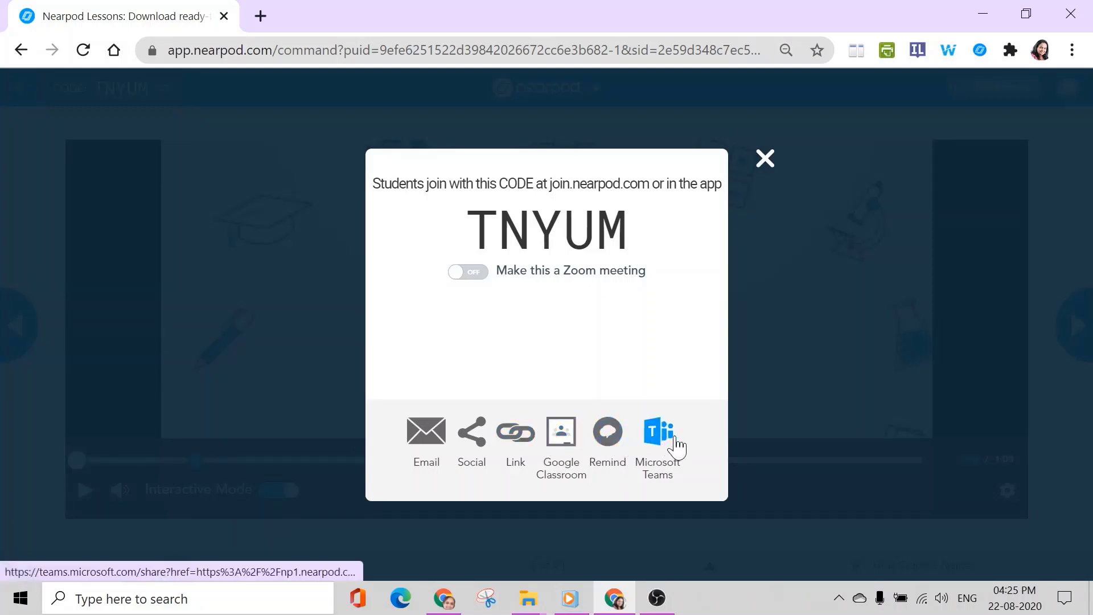
Step: Share the live lesson to Google Classroom as a new assignment for the Annammal College of Education class
click(567, 447)
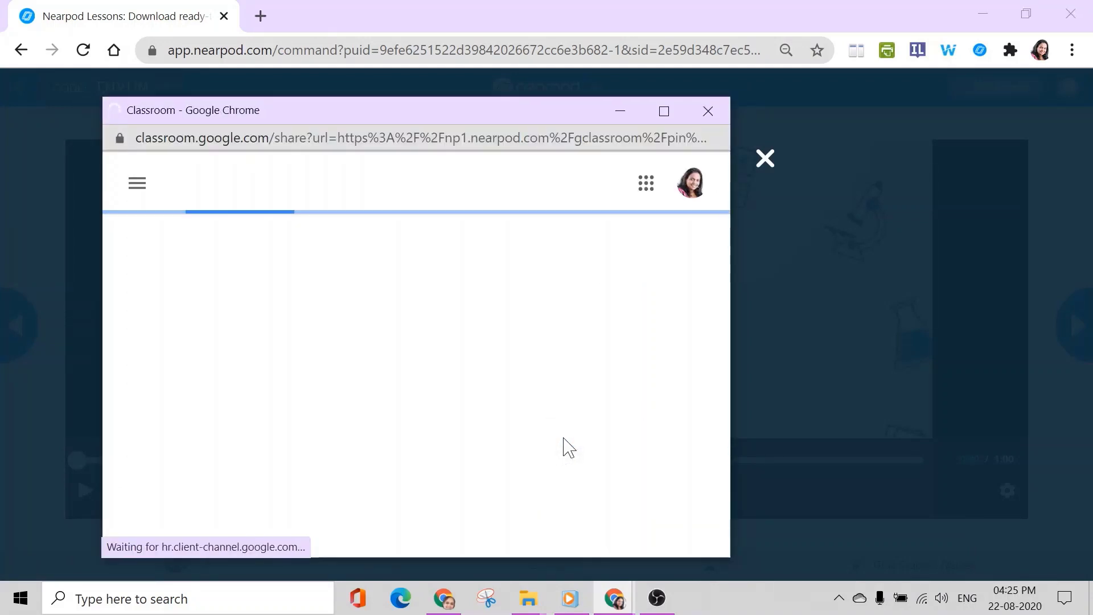
click(664, 111)
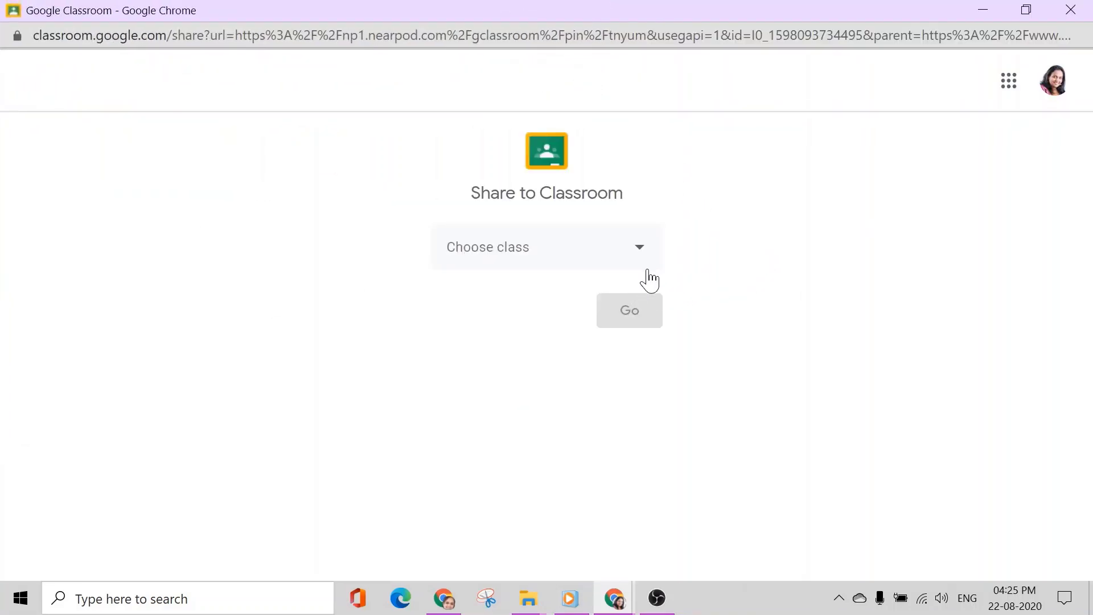
click(640, 249)
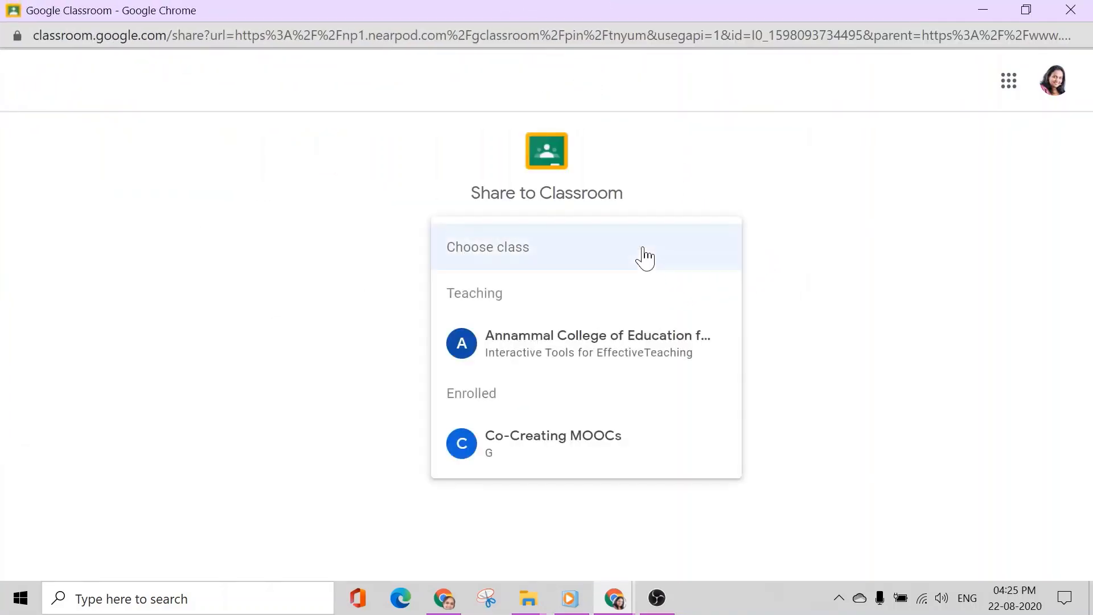
click(635, 355)
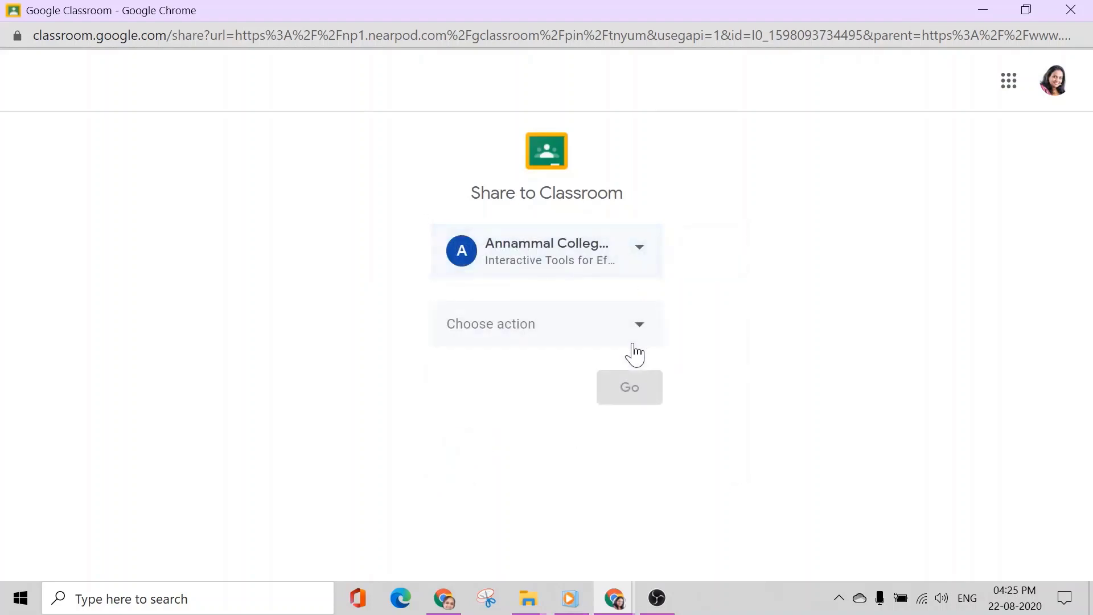
click(635, 339)
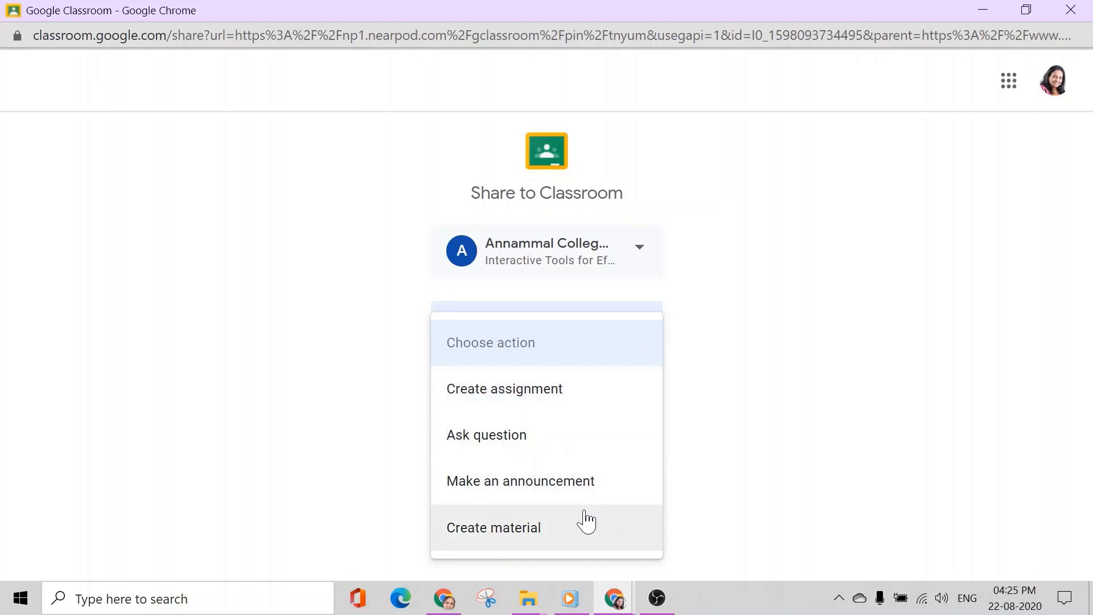
click(559, 396)
click(634, 393)
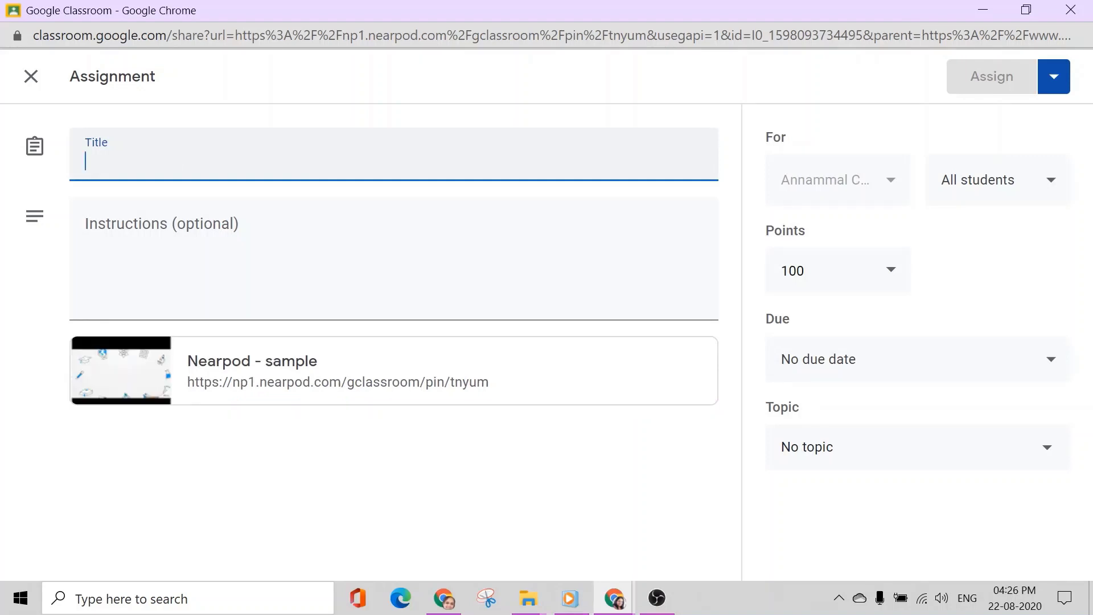
Step: Title the assignment "Nearpod Activity" and assign it to all students
text(Nearpod Activity)
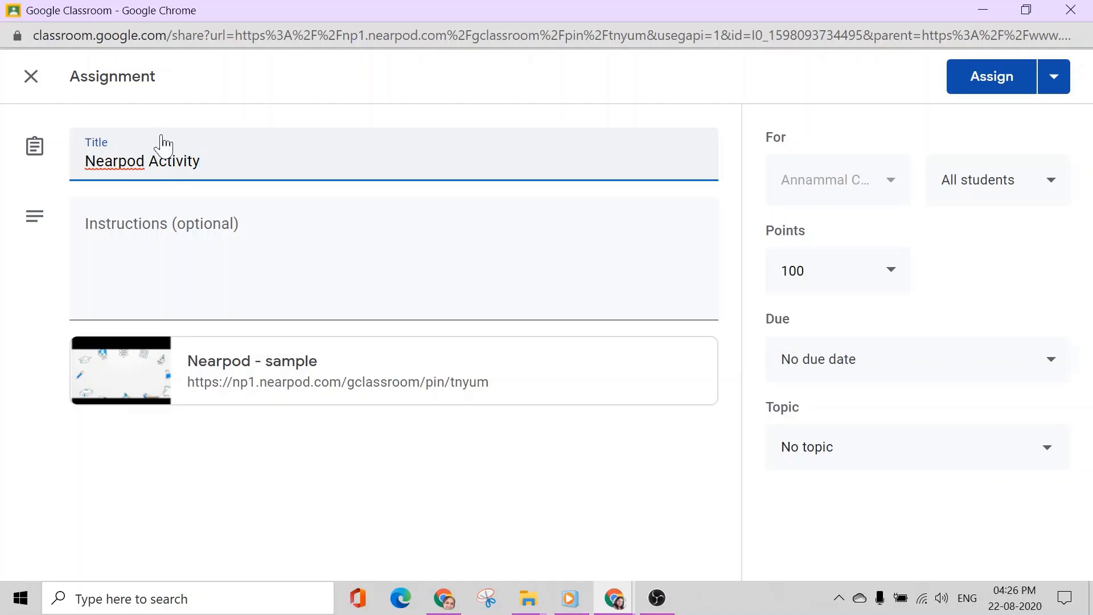
click(389, 222)
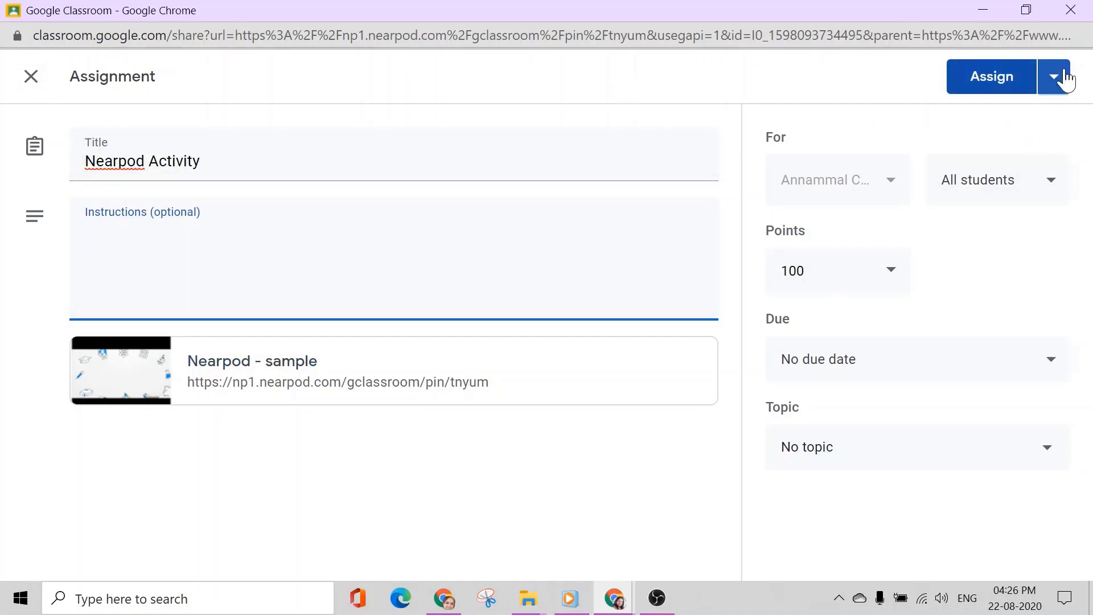
click(1010, 89)
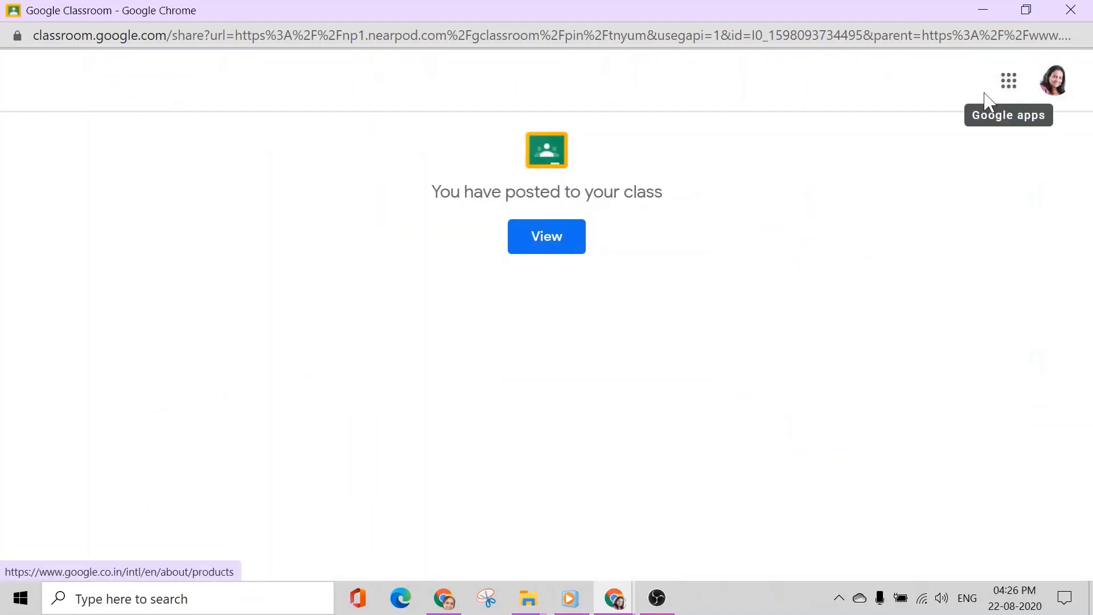
Step: View the posted Nearpod Activity assignment in the class stream, then close the Classroom page
click(564, 244)
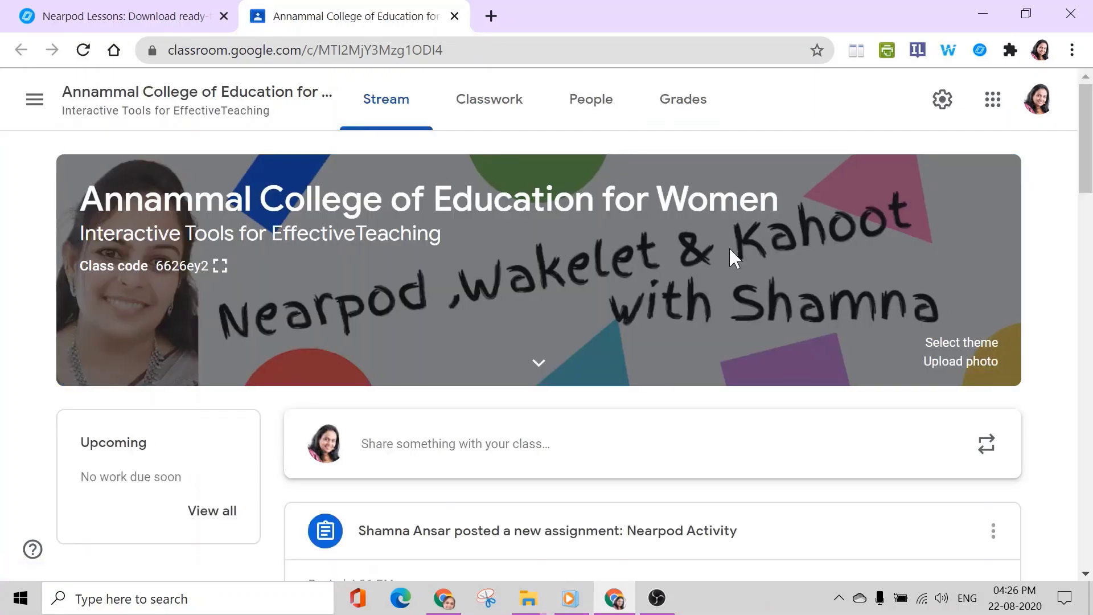
scroll(730, 250, down, 3)
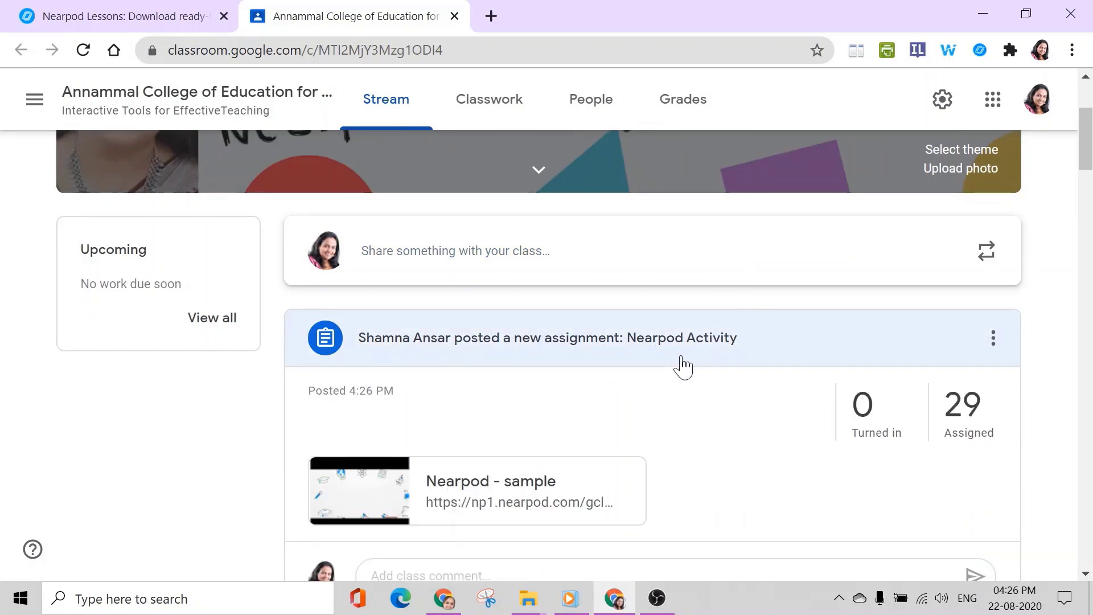
click(171, 20)
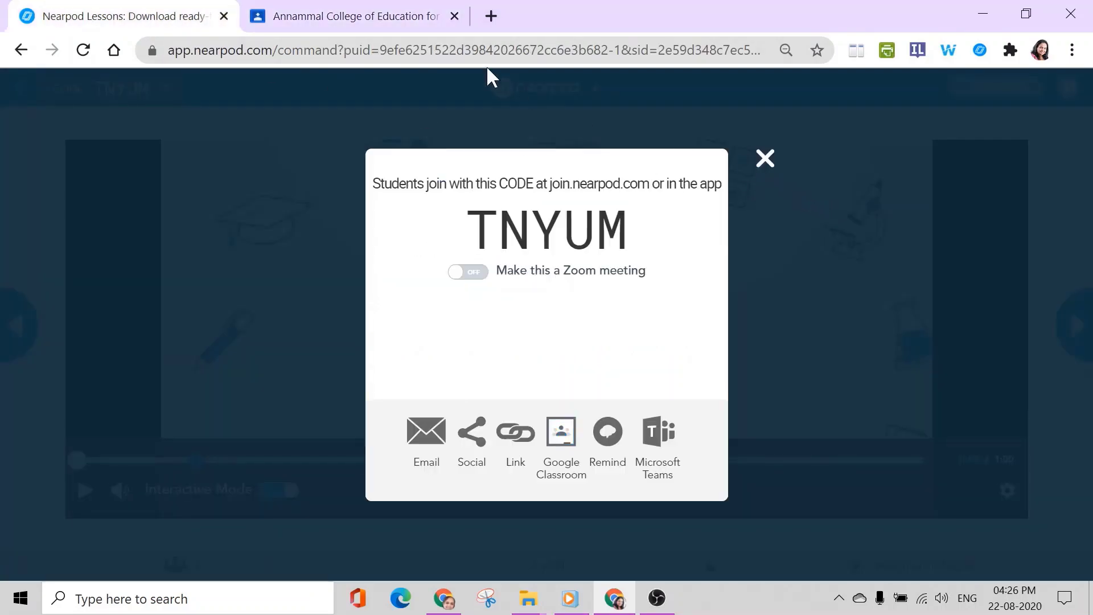
click(388, 25)
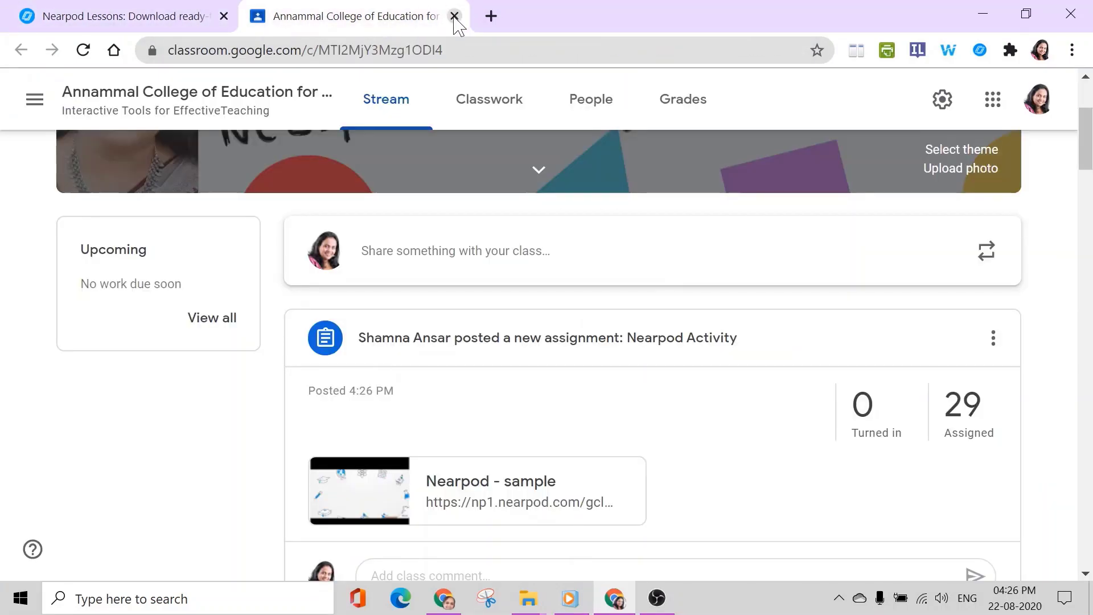
click(455, 16)
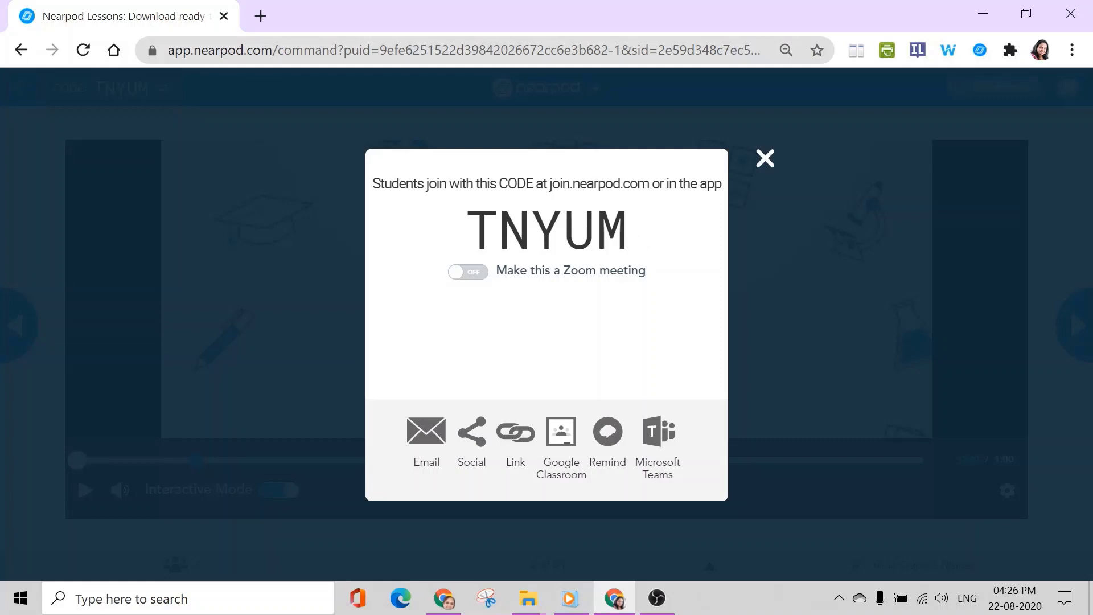
Step: Copy the live lesson's join code and return to the Nearpod library
drag(627, 227, 467, 228)
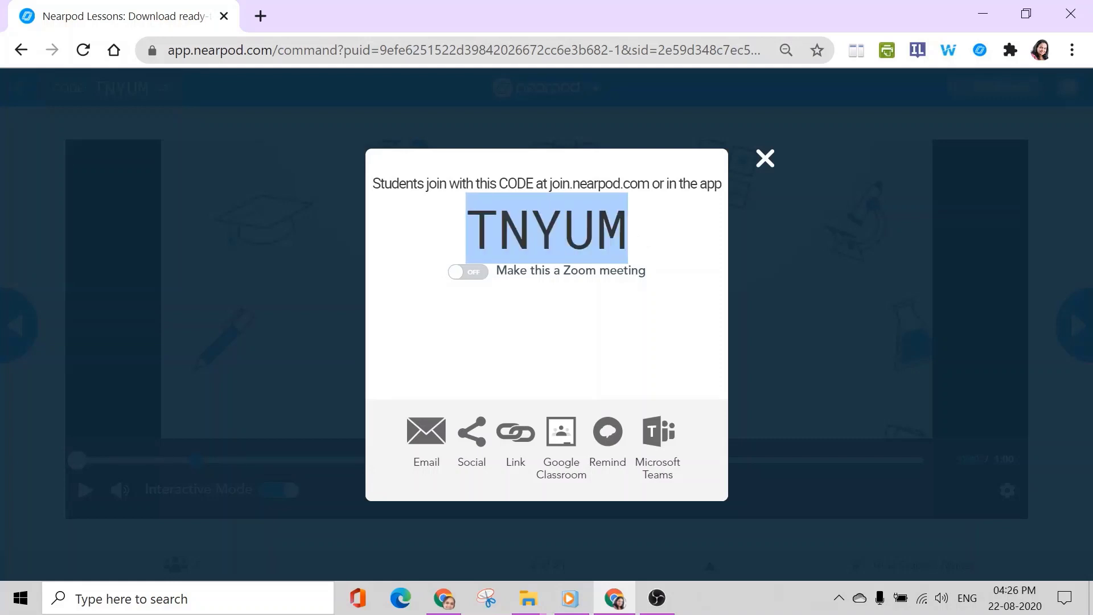
right_click(517, 237)
click(578, 252)
click(11, 57)
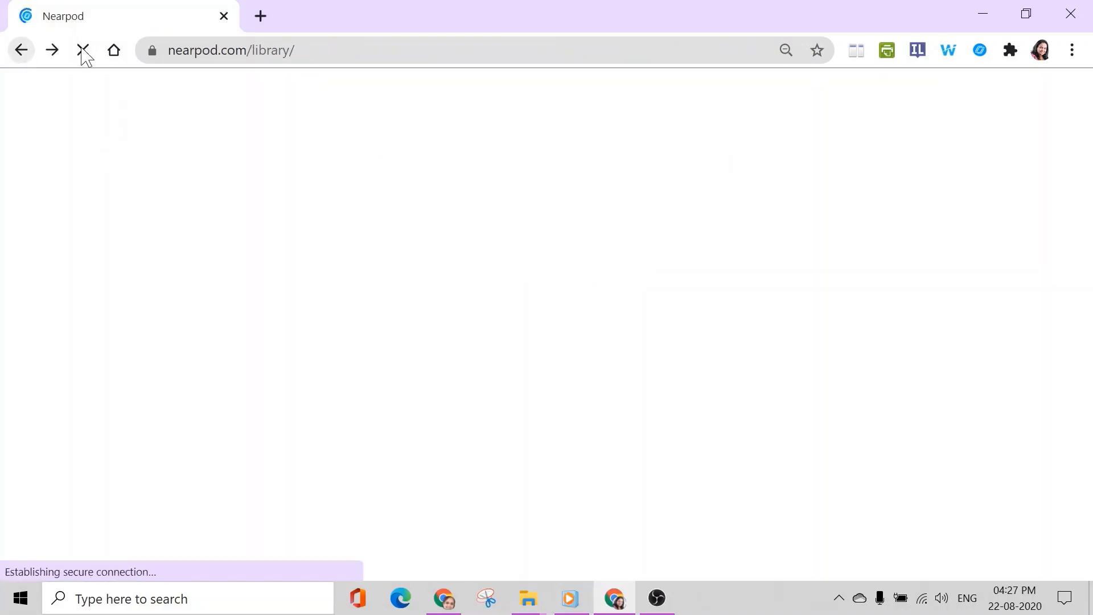
Step: Open the nearpod.com home page in a new browser tab
click(260, 23)
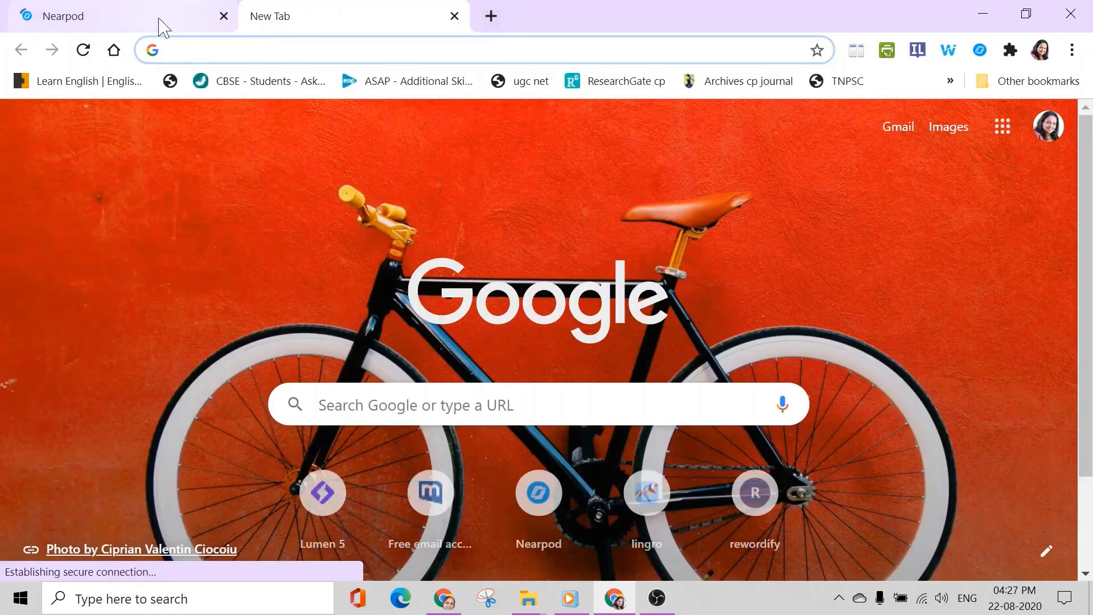
click(159, 23)
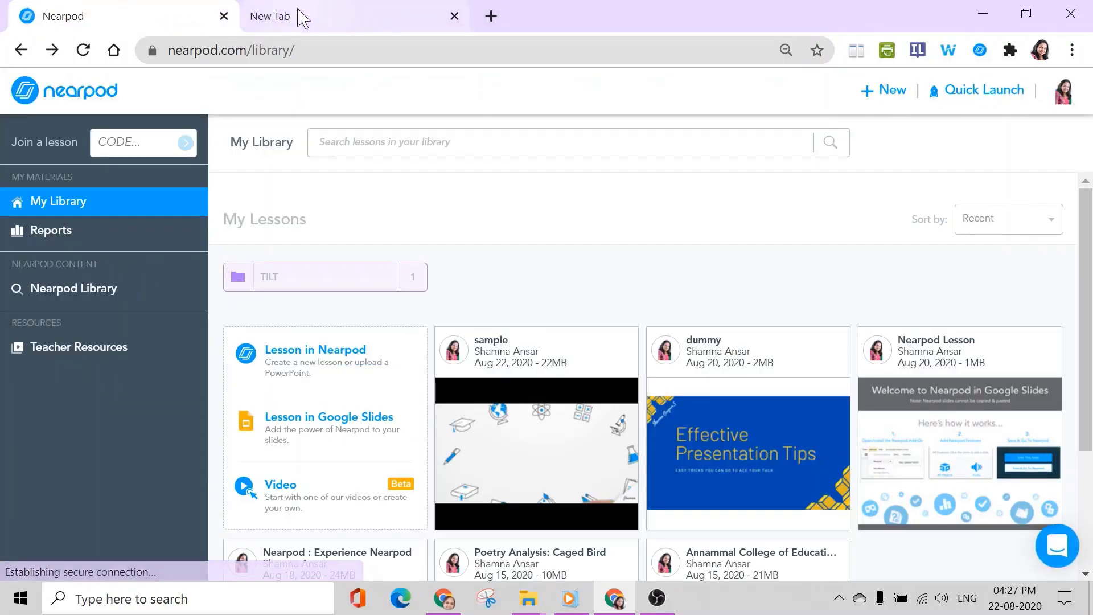
click(302, 18)
click(179, 49)
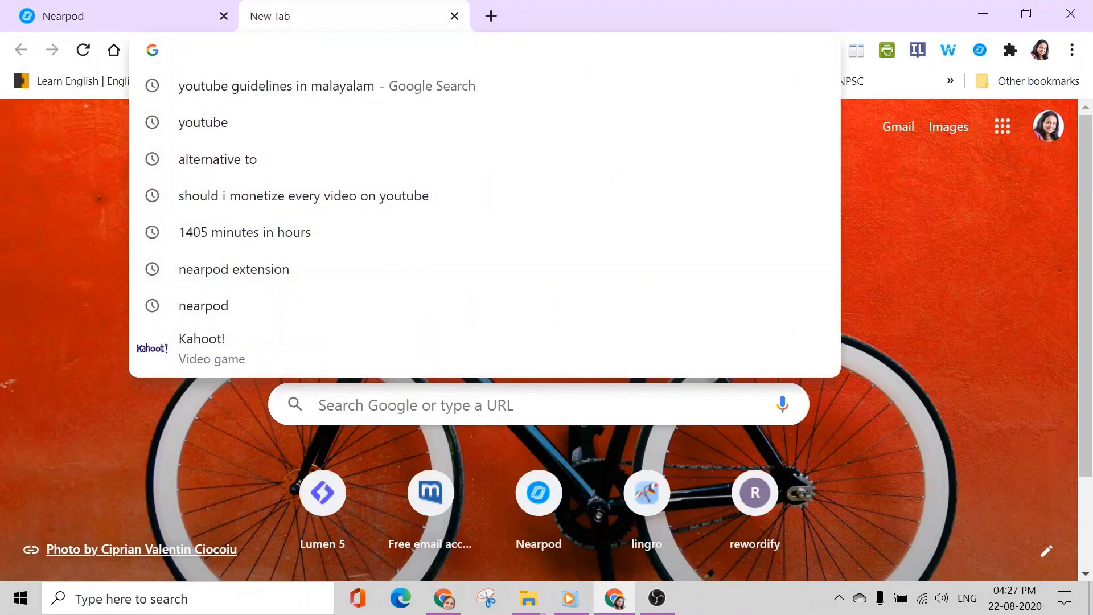
text(nearpo)
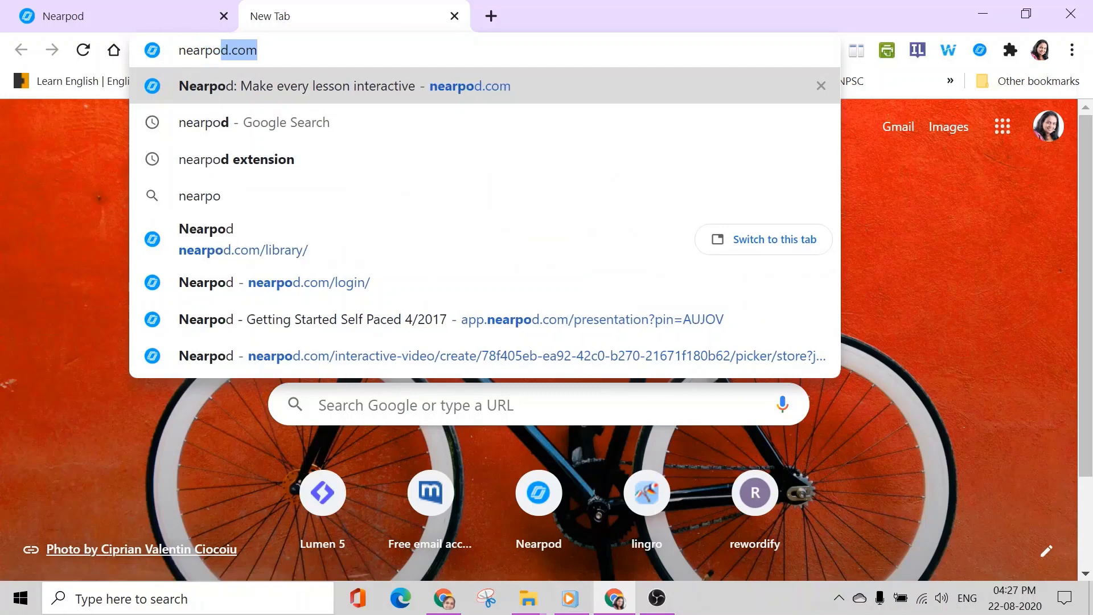
text(d)
key(Return)
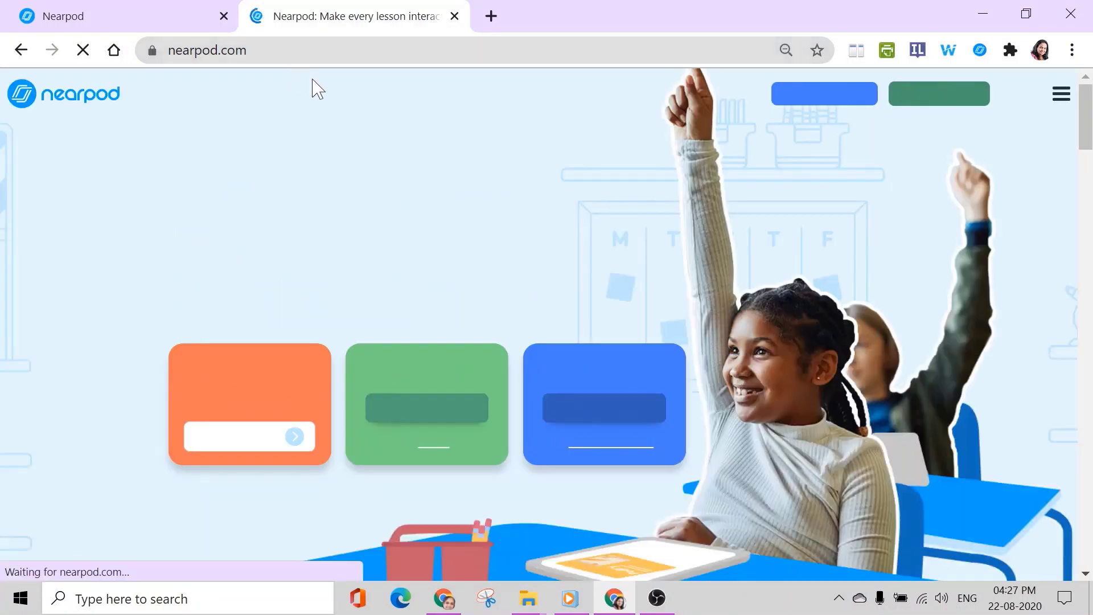
Step: Open the student Join a Session page, paste the copied join code and join the lesson under the prefilled name
click(1061, 94)
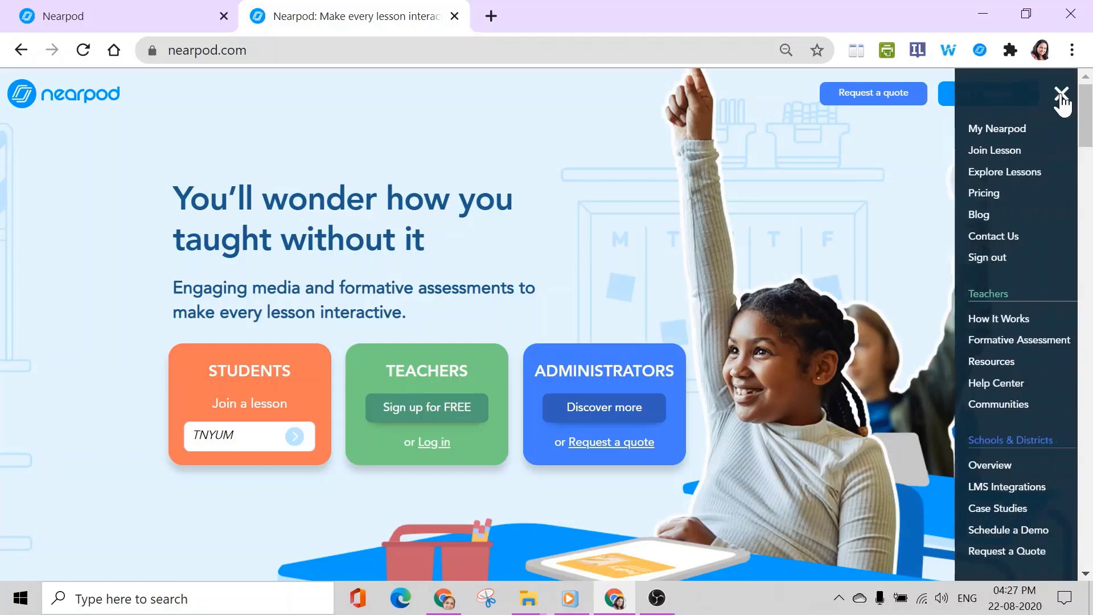
click(881, 154)
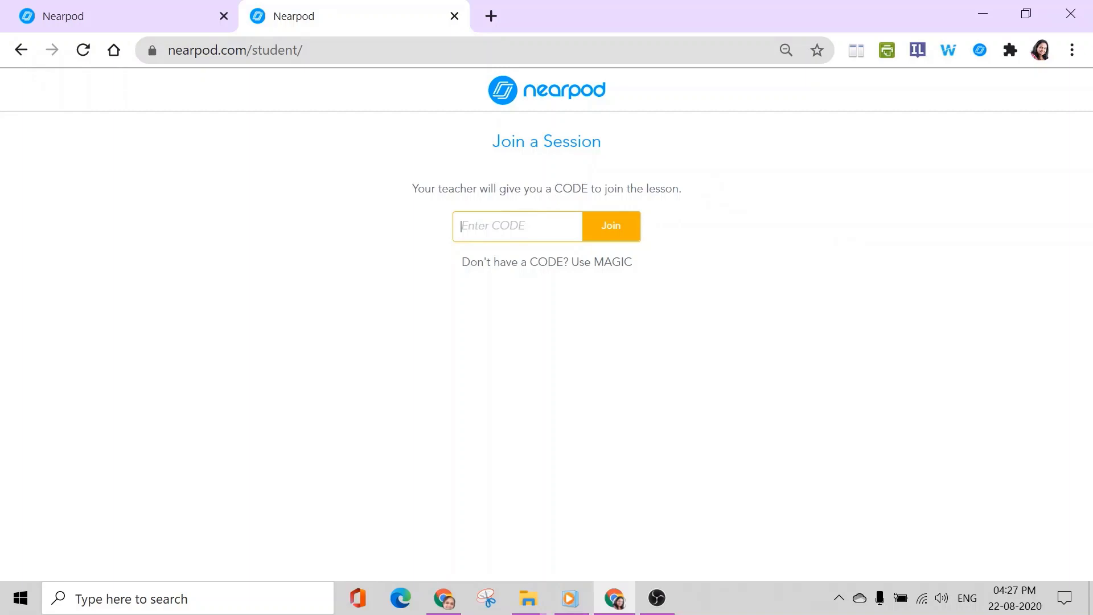
right_click(476, 223)
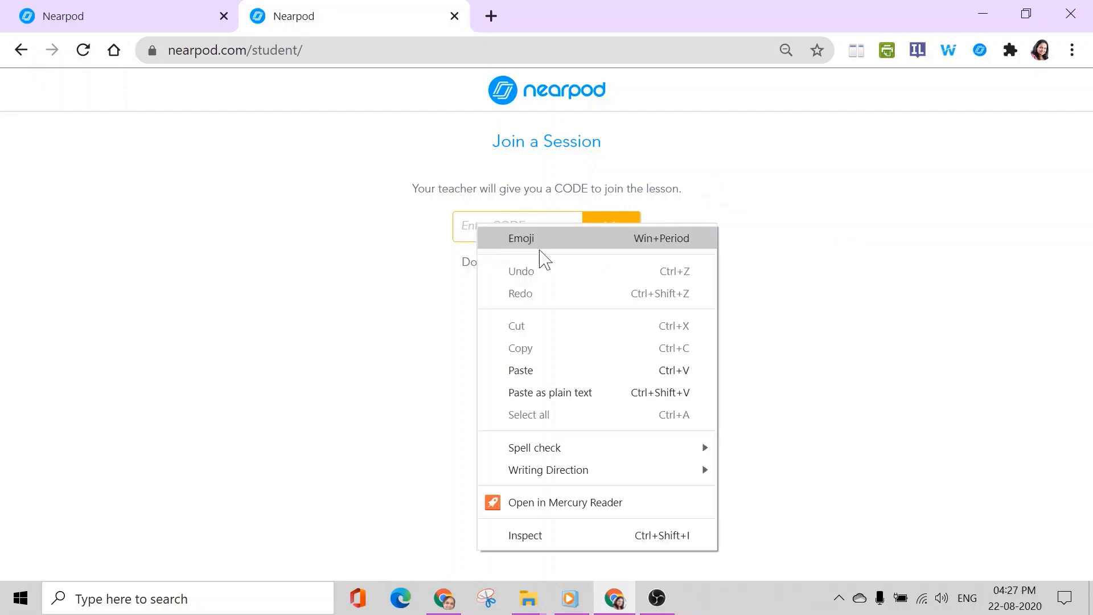
click(529, 371)
click(620, 238)
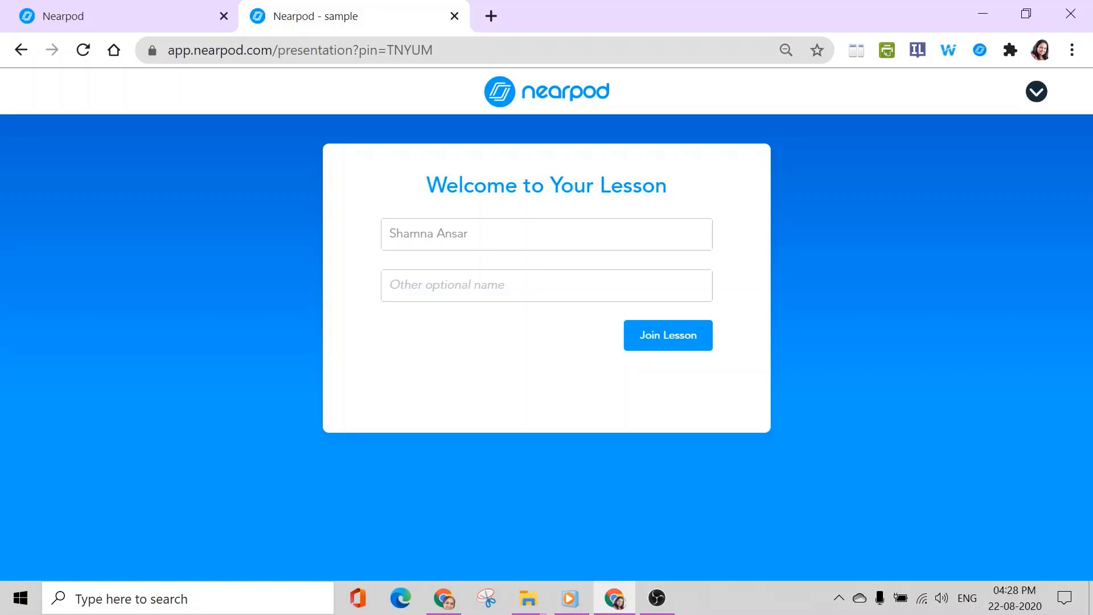
click(681, 340)
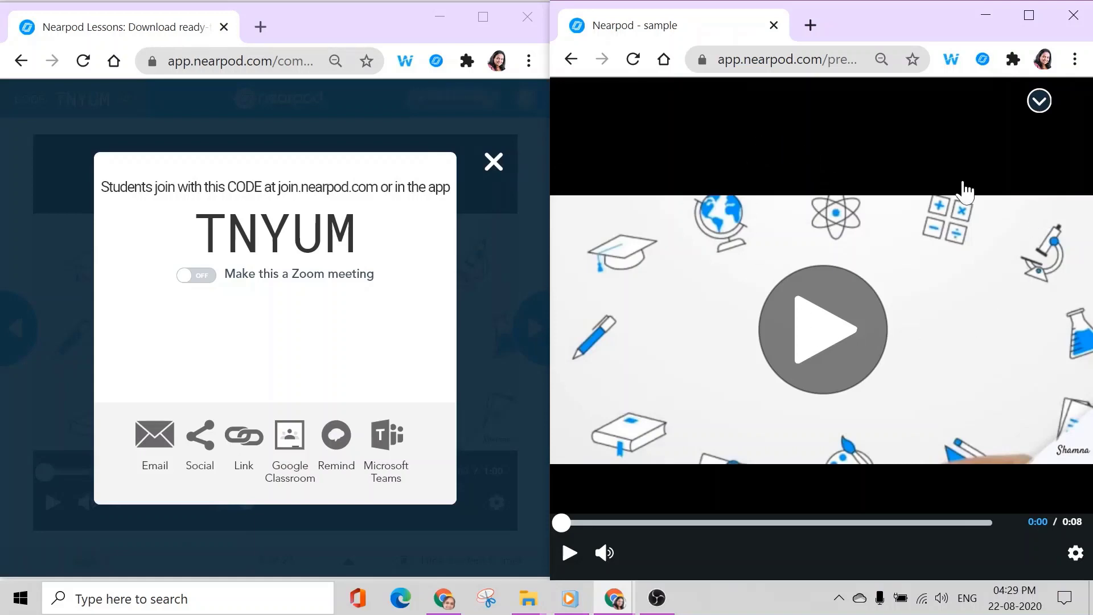
Step: Dismiss the join code dialog in the teacher view and play the lesson video in both the teacher and student windows
click(494, 164)
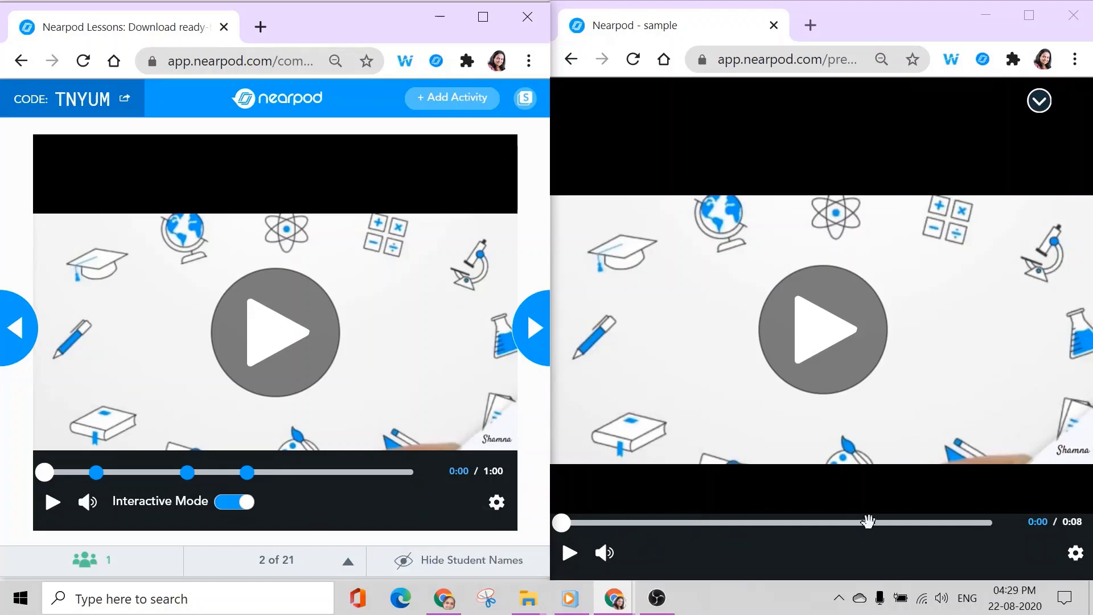
click(51, 503)
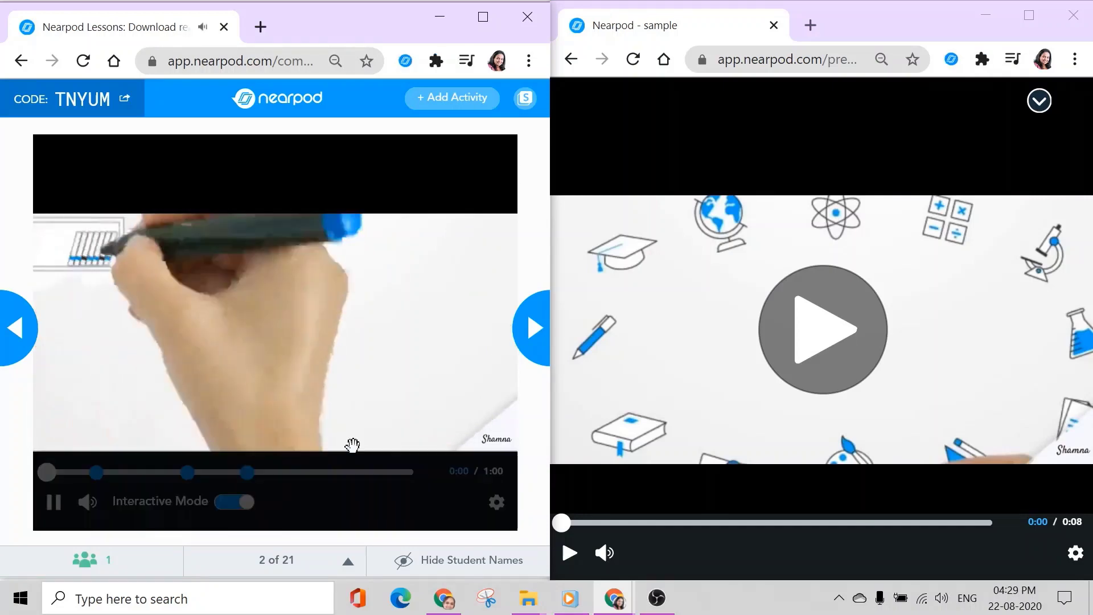
click(571, 555)
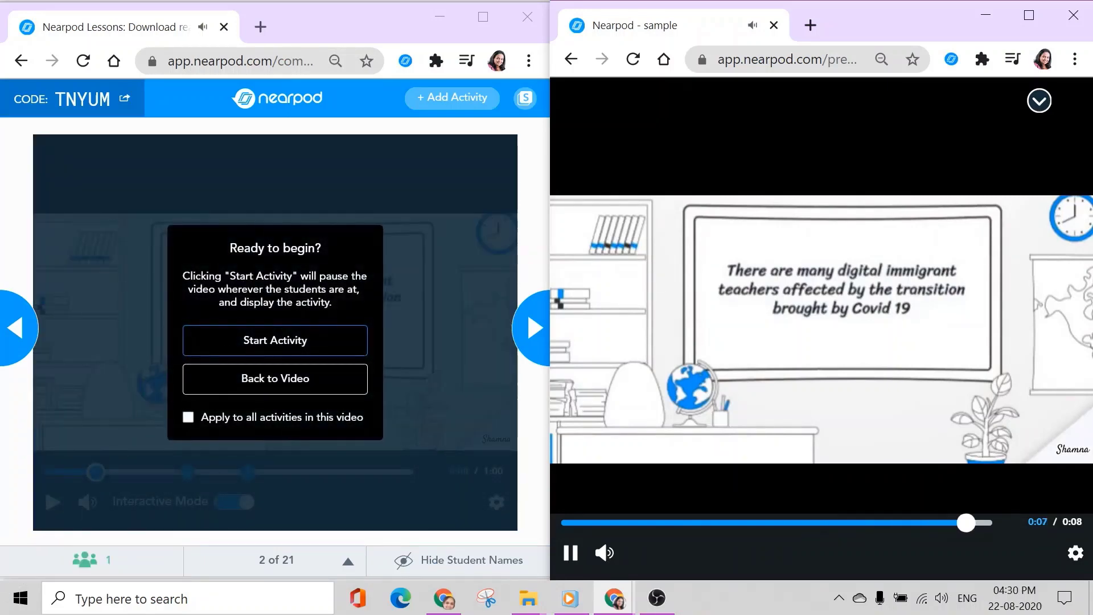
Step: Start the video's multiple choice activity and, as the student, choose Yes and submit the answer
click(276, 342)
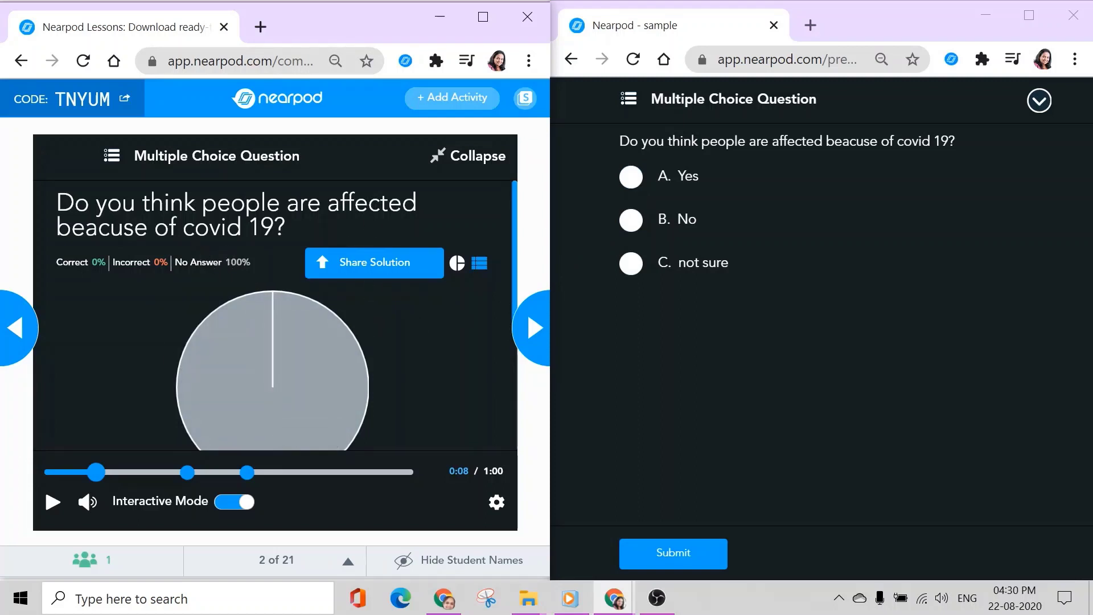
click(631, 178)
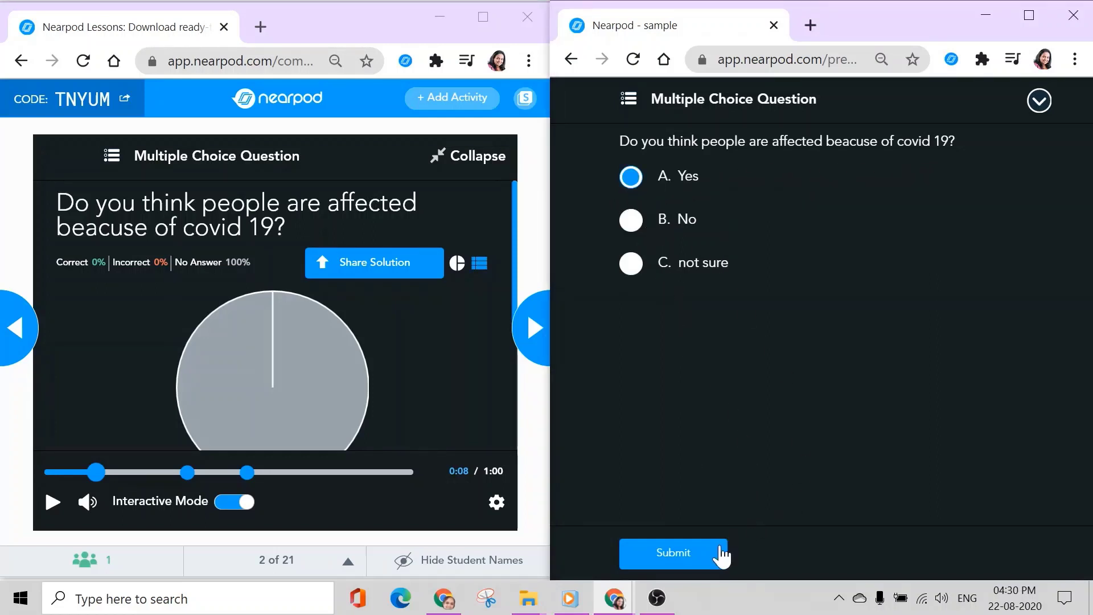
click(690, 558)
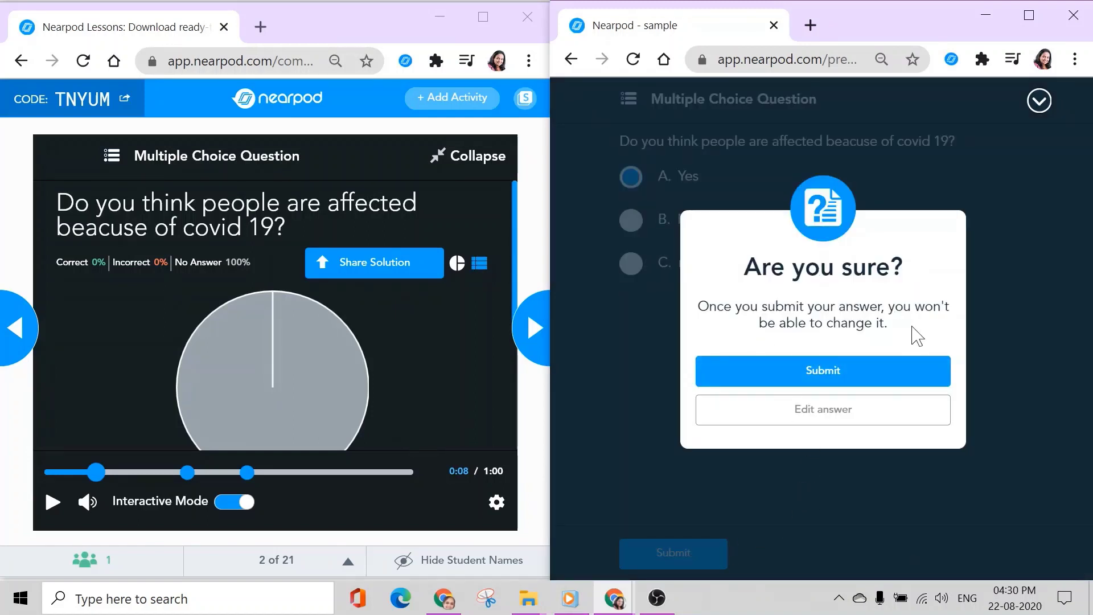
click(834, 376)
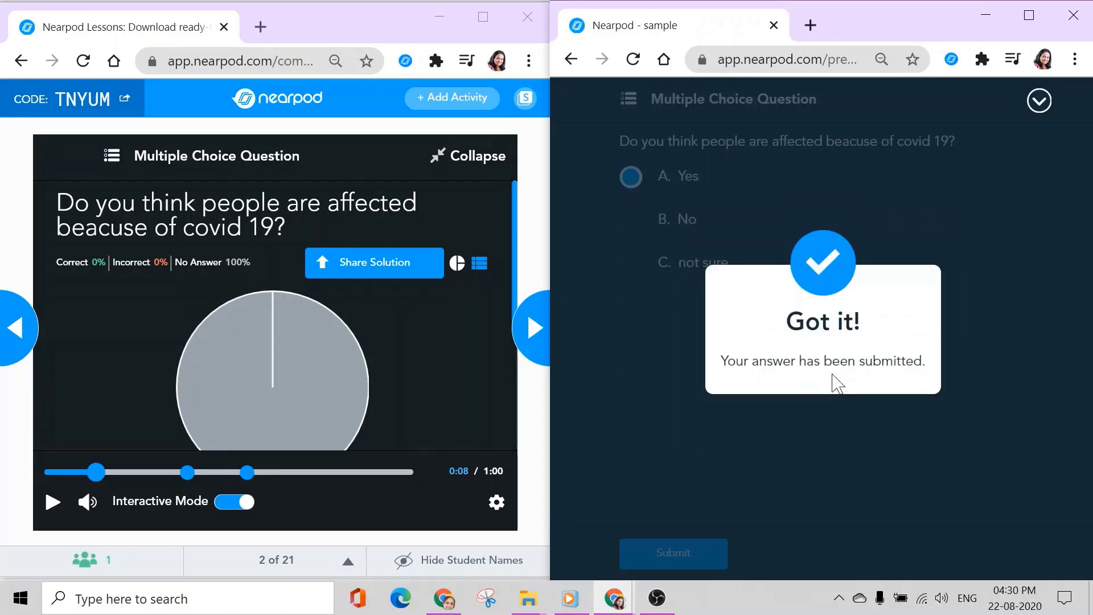
Step: Share the multiple choice solution with the student from the teacher view and unshare it again
mouse_move(261, 329)
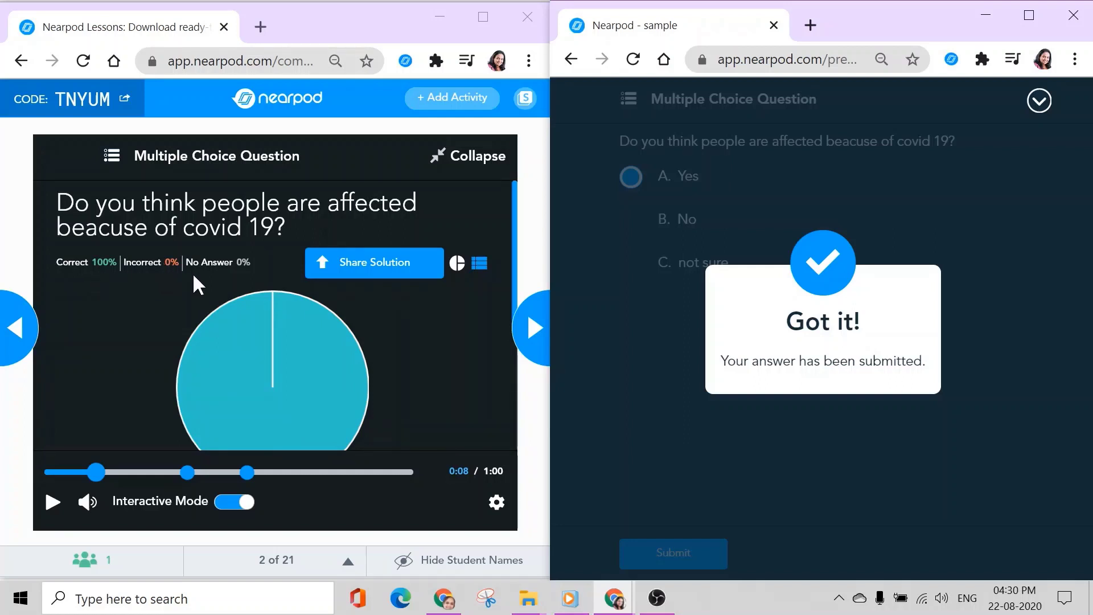
click(382, 272)
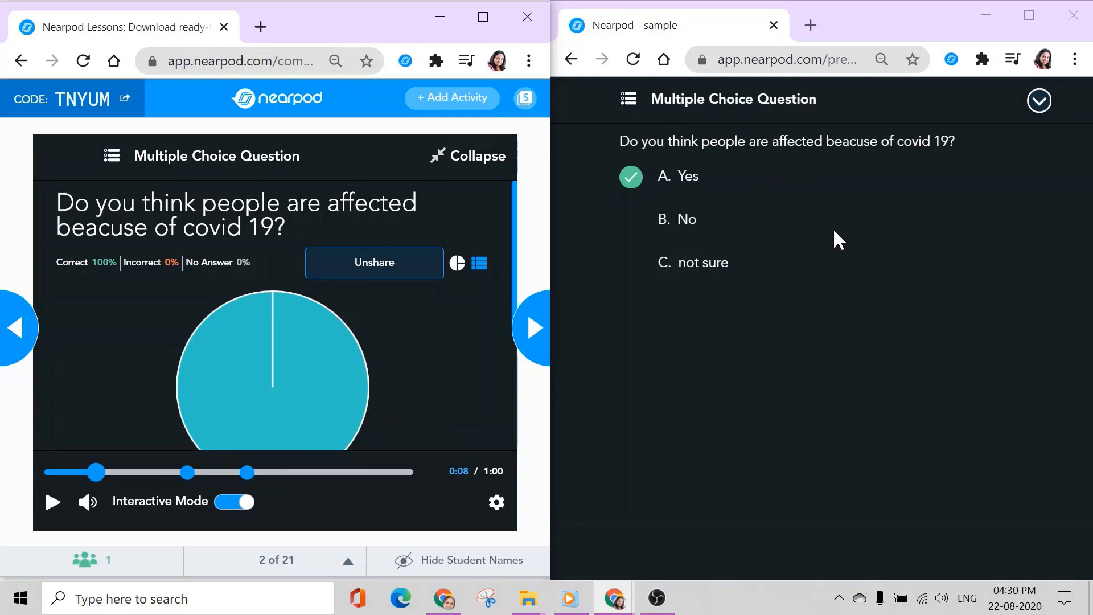
click(359, 268)
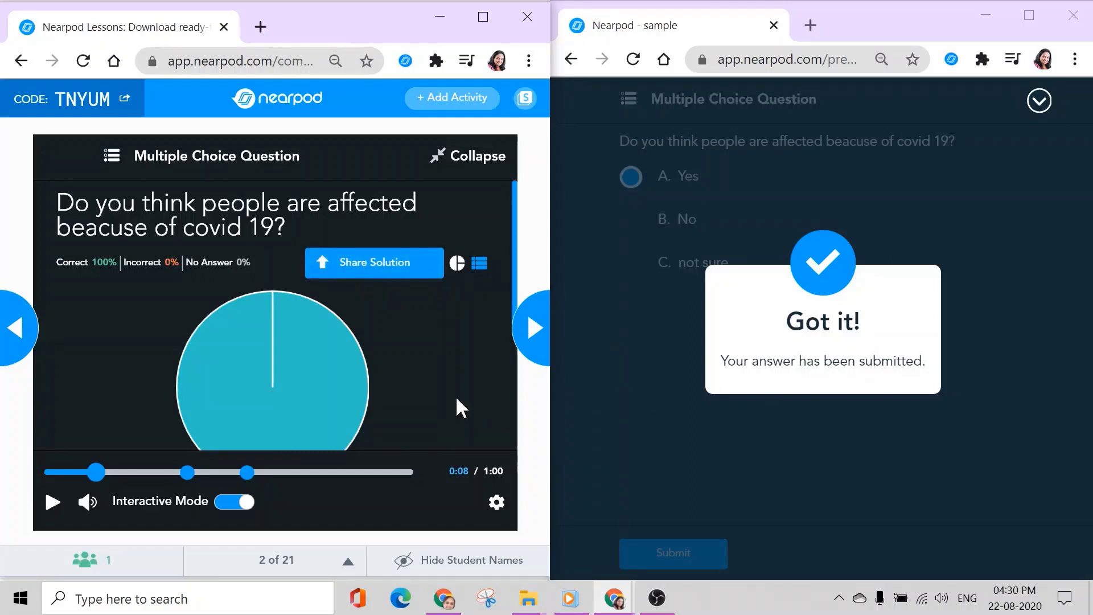
Step: Resume the lesson video in the teacher and student windows and let it run to the second activity
click(50, 508)
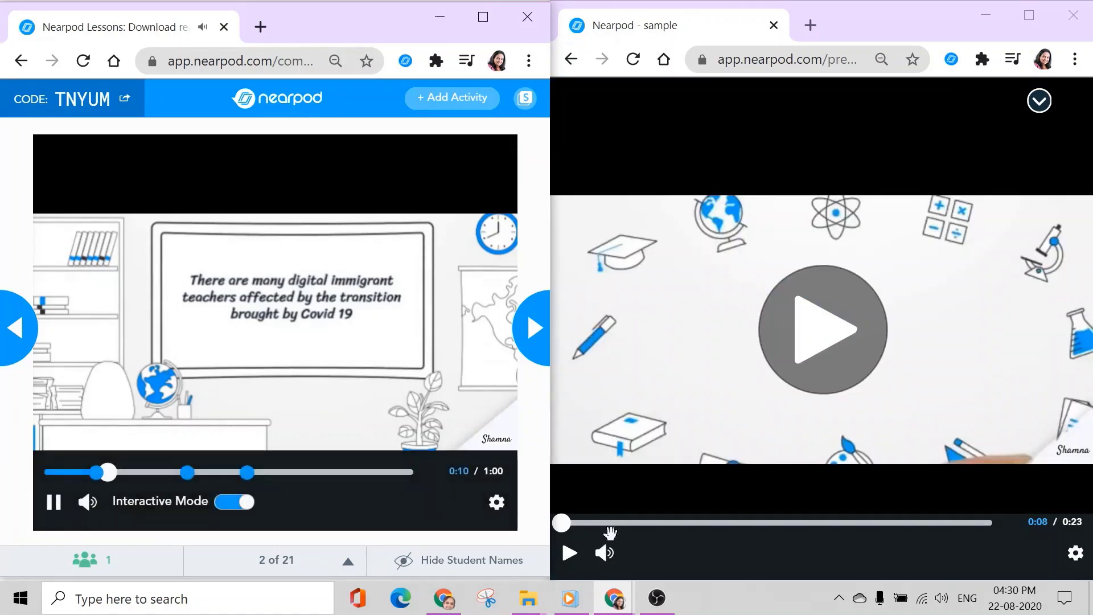
click(569, 553)
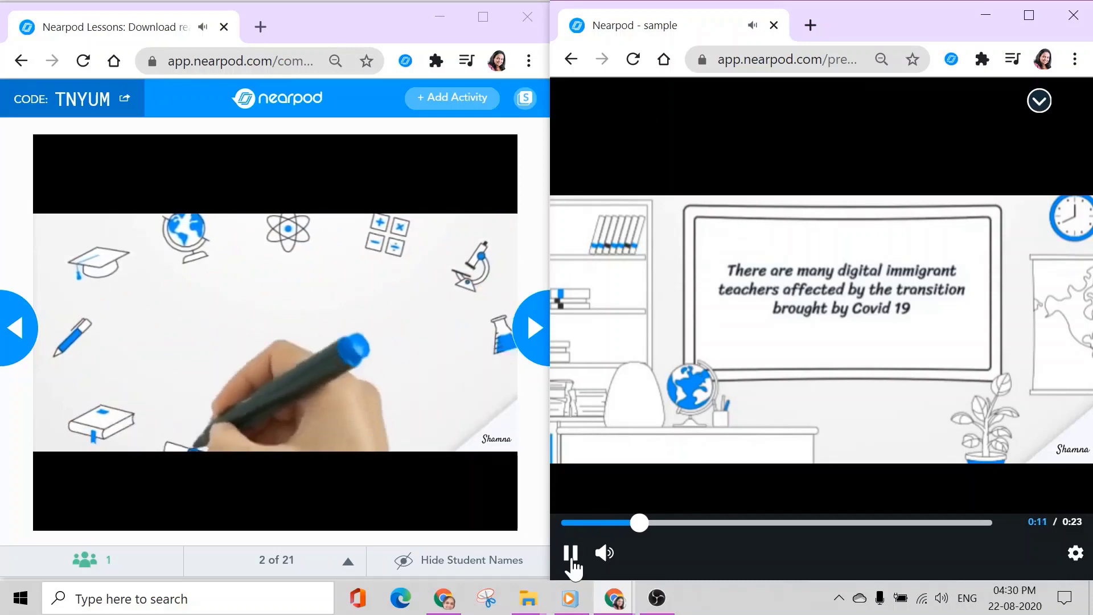
mouse_move(608, 558)
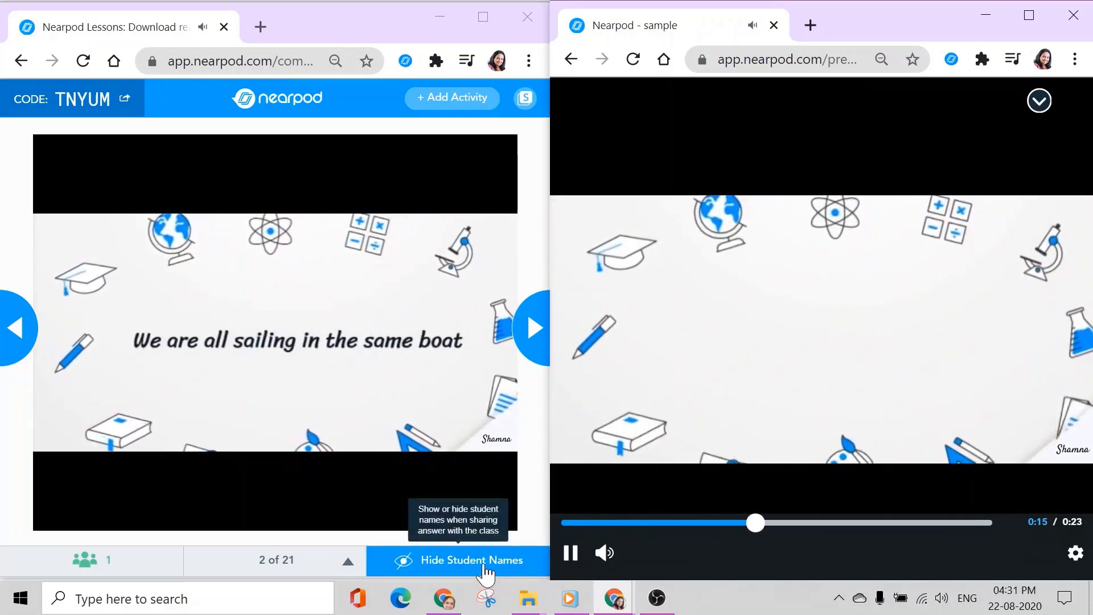
mouse_move(359, 521)
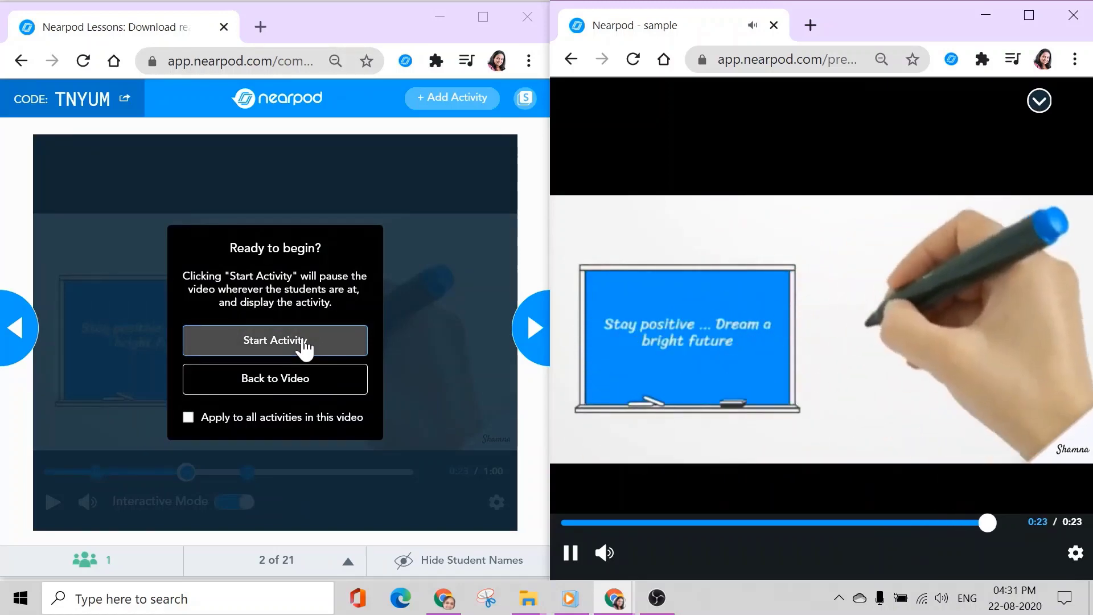
Step: Start the open-ended activity "How can we stay positive ?" and submit the answer "stay happy" as the student
click(303, 341)
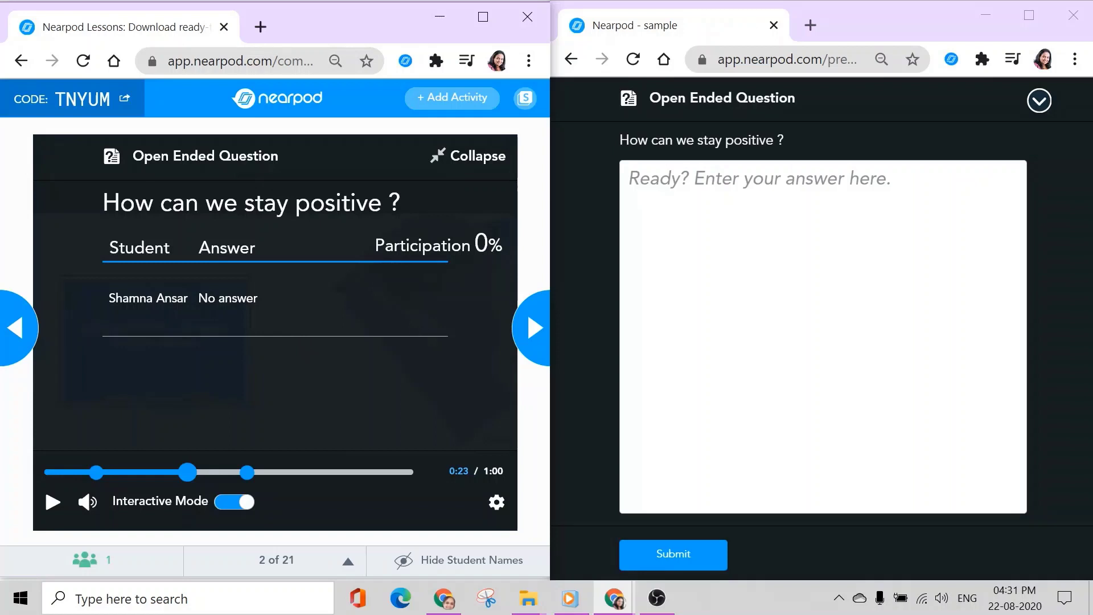
click(628, 178)
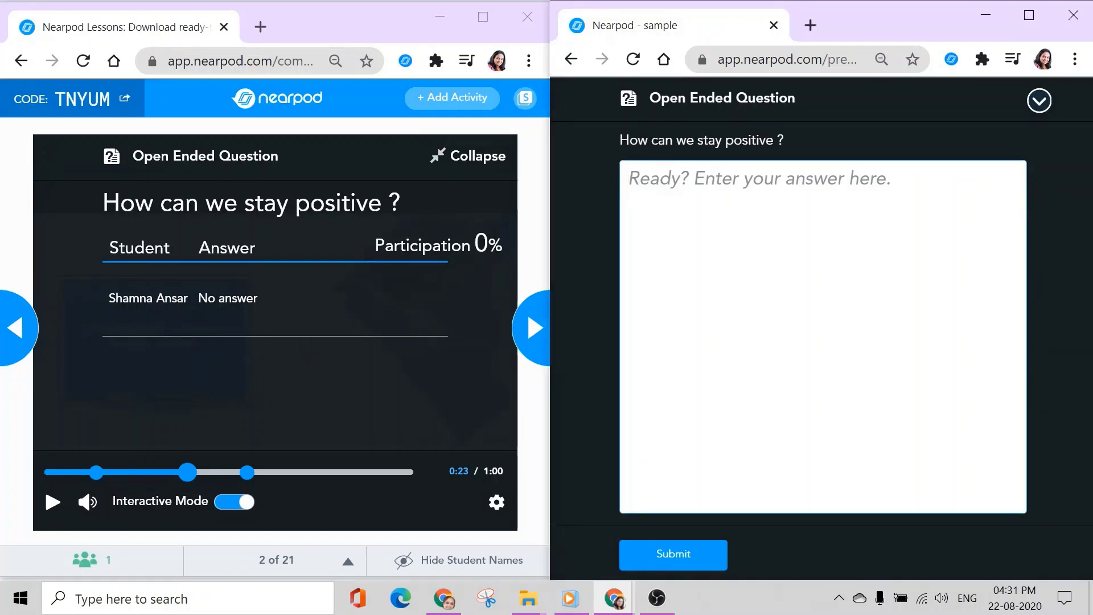
text(S)
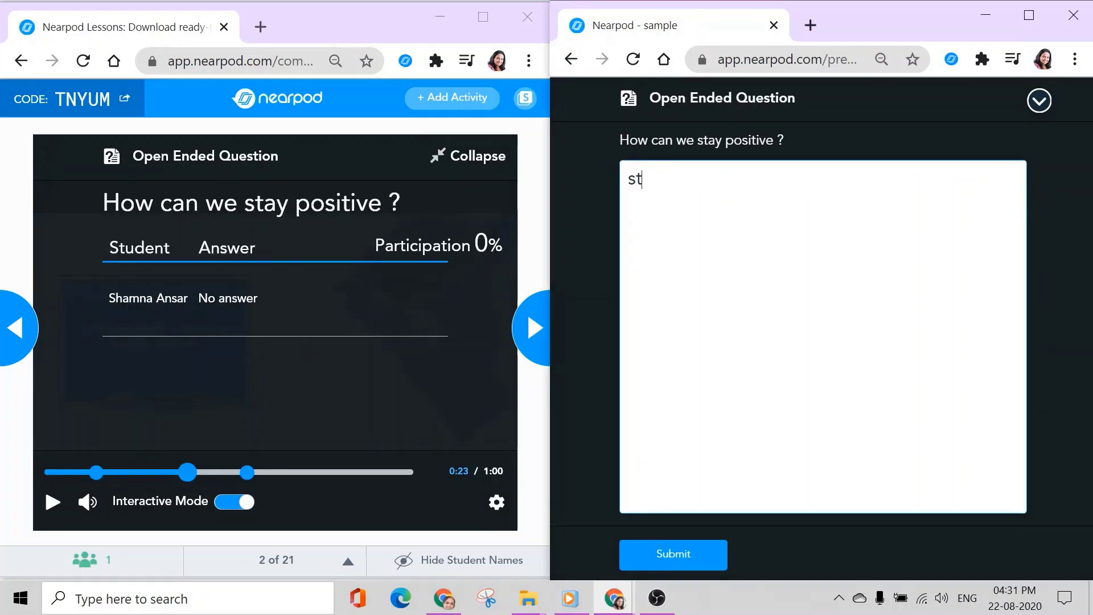
text(tay happy)
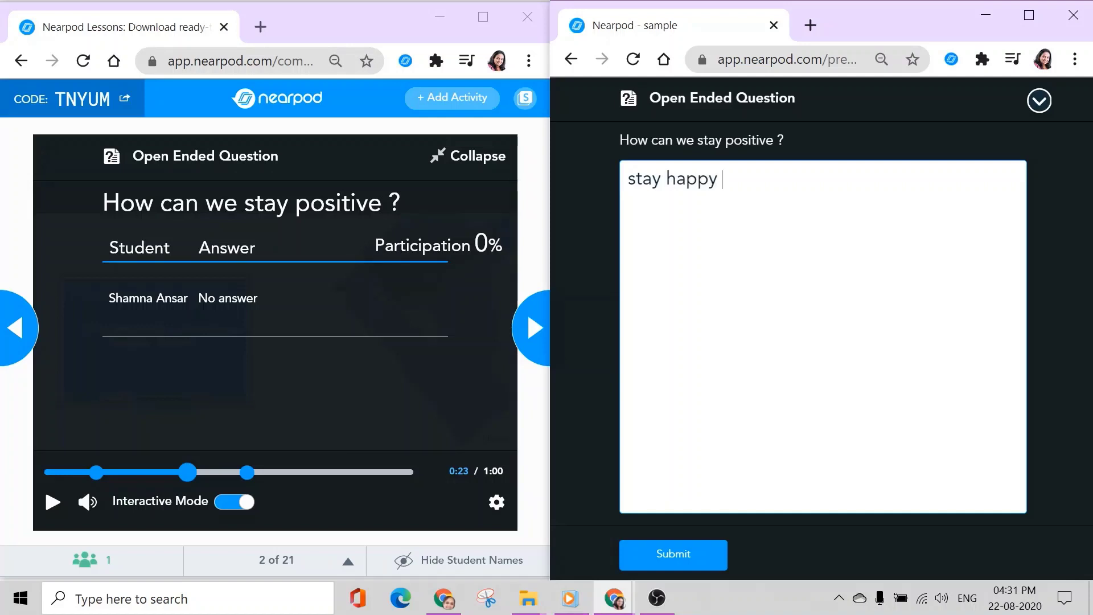
click(688, 557)
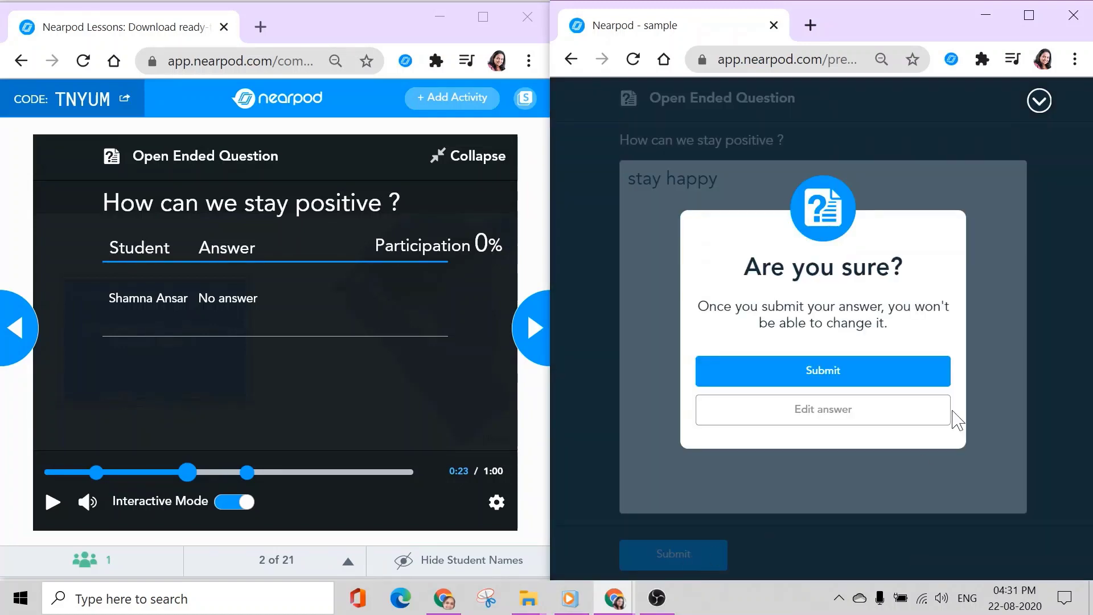
click(854, 373)
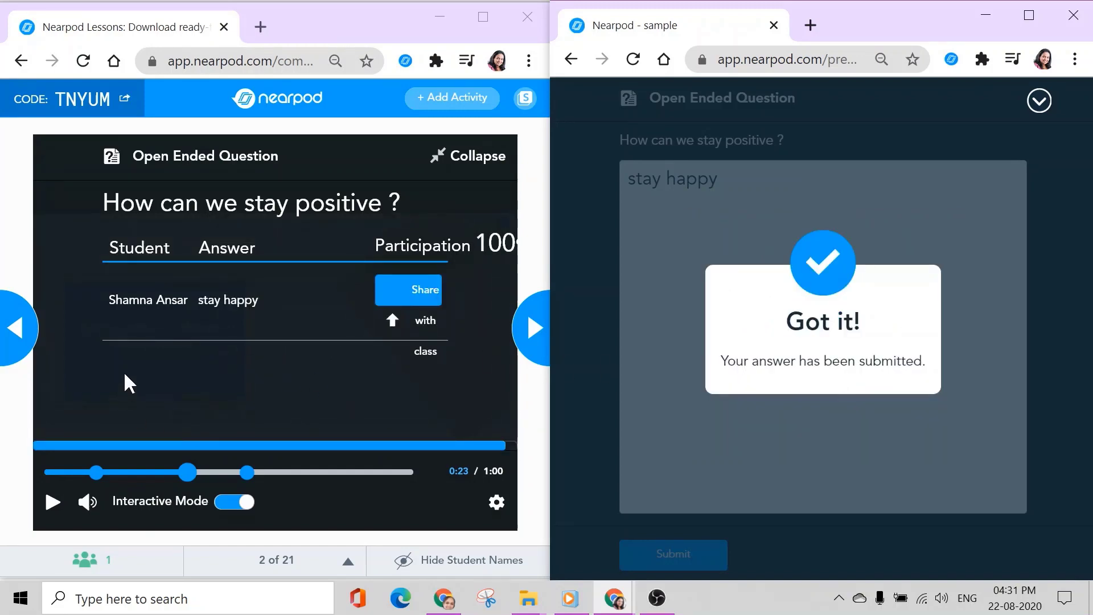
Step: Share the "stay happy" answer with the class and unshare it, resuming the lesson video in both windows
click(407, 289)
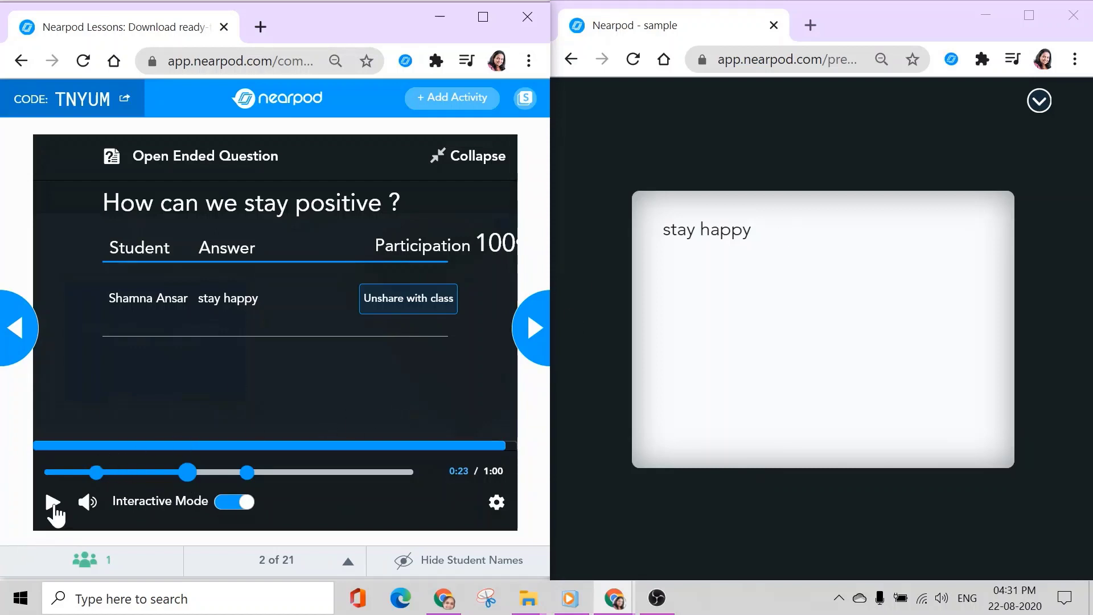
click(417, 308)
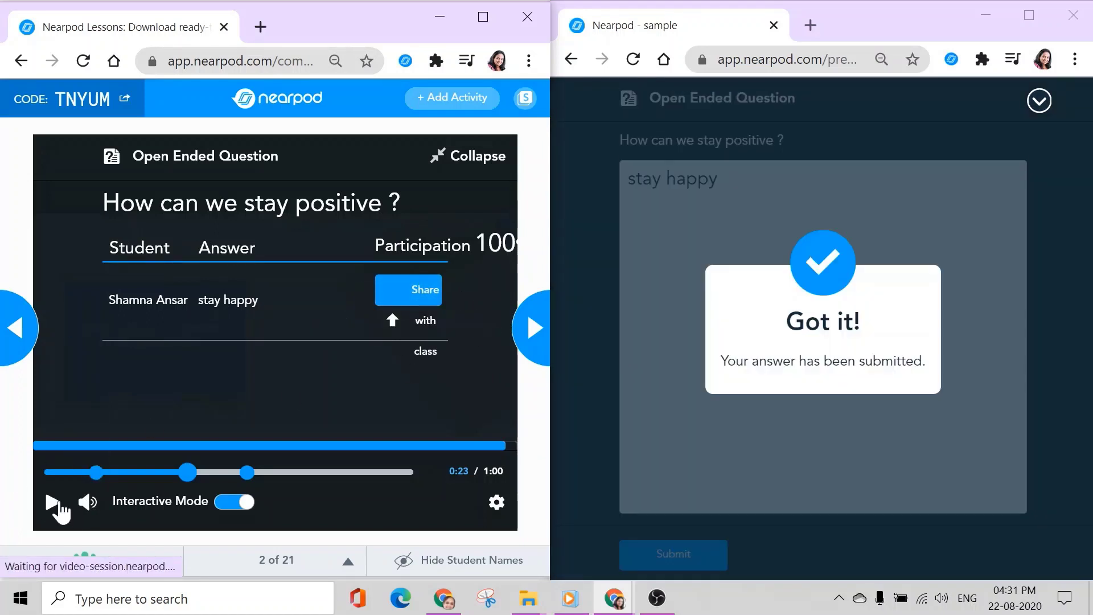
click(51, 501)
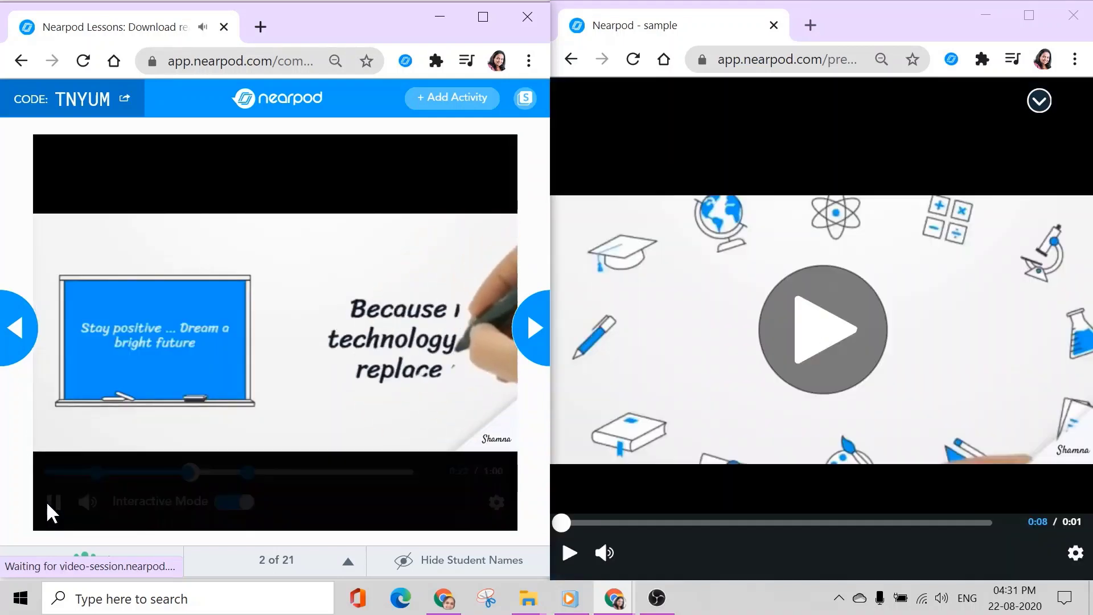
click(834, 357)
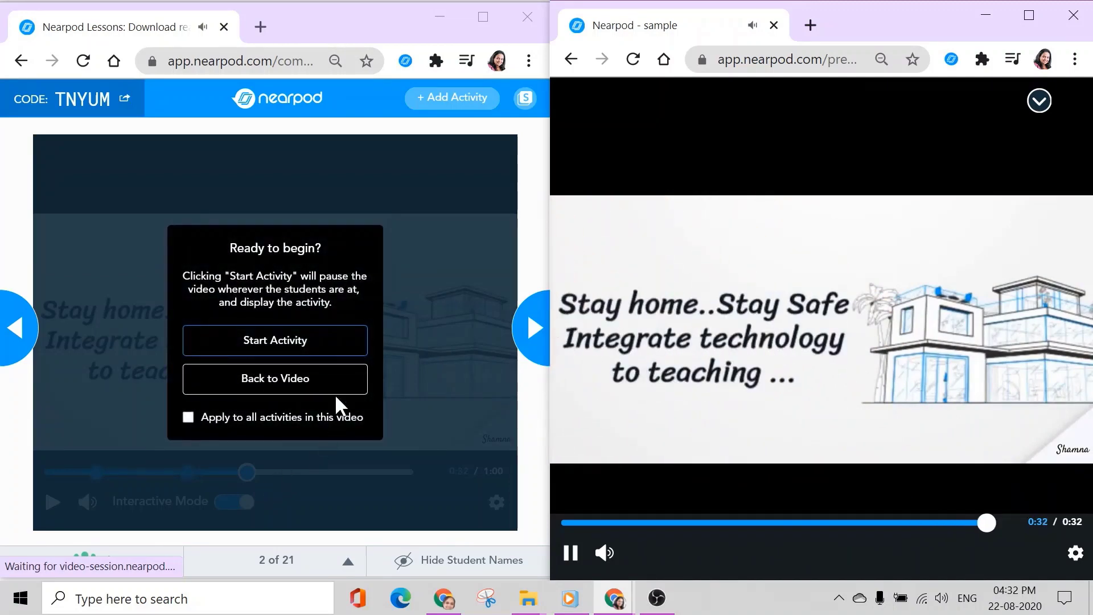
Step: Start the "Why should we stay home ?" activity and submit the answer "to save ourselves and others" as the student
click(328, 344)
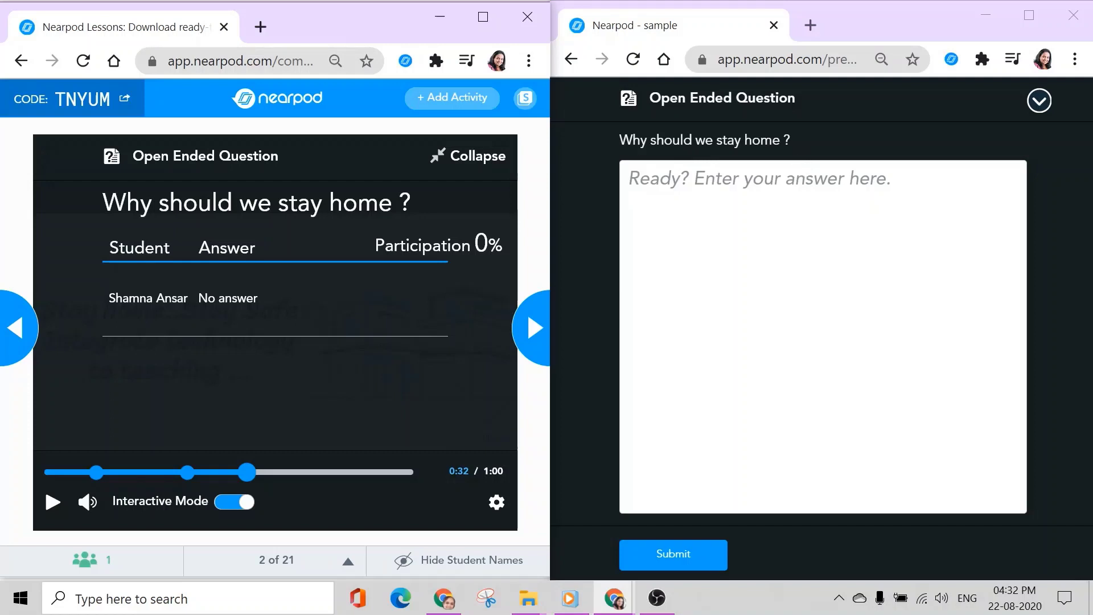
click(874, 206)
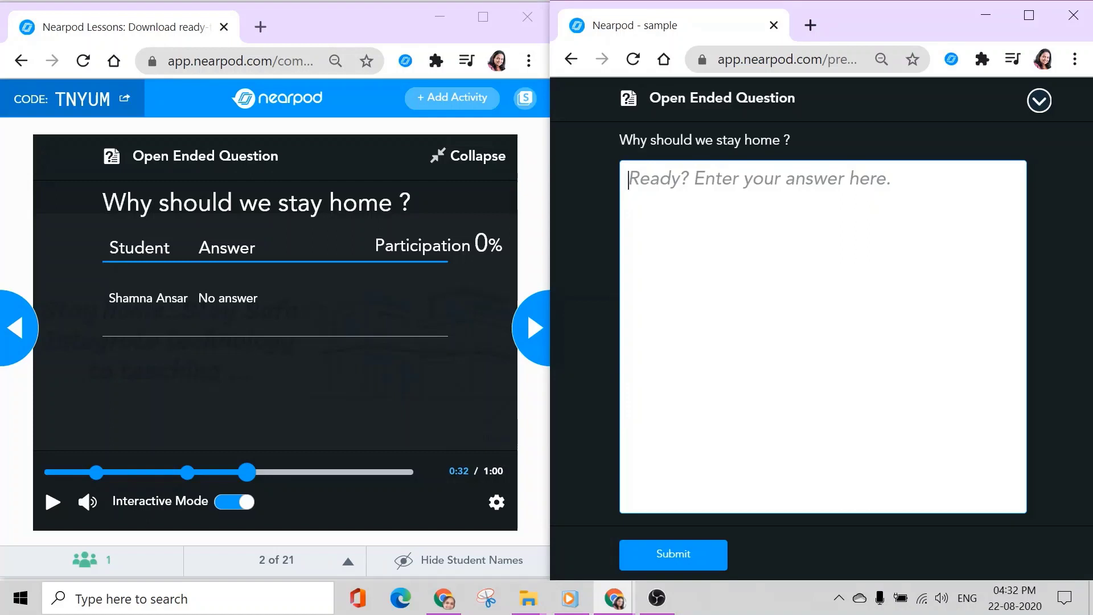
text(to save ourselves and others)
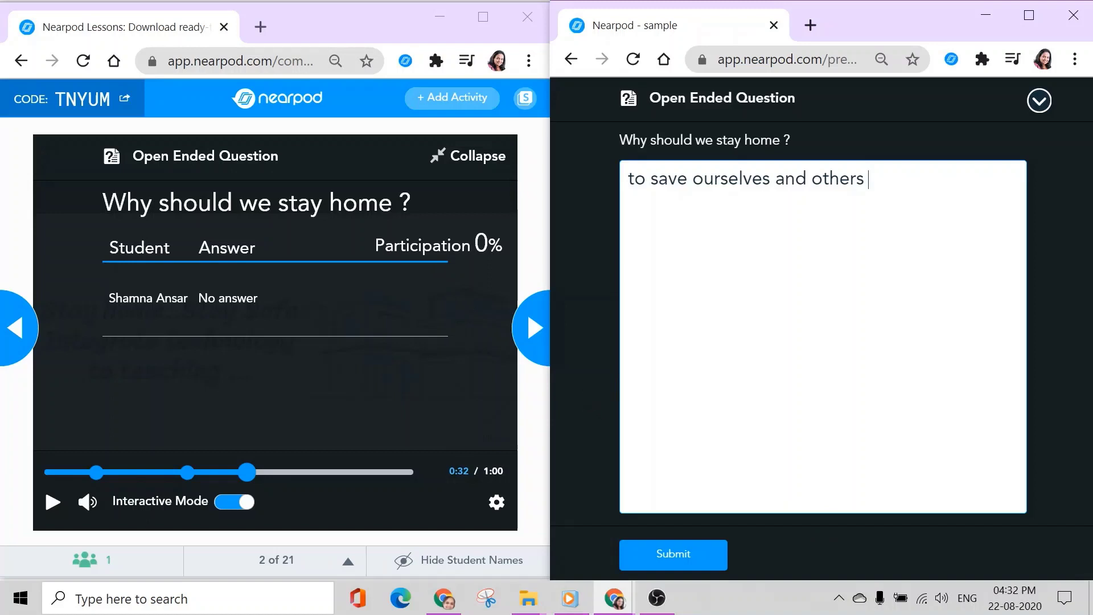
click(685, 560)
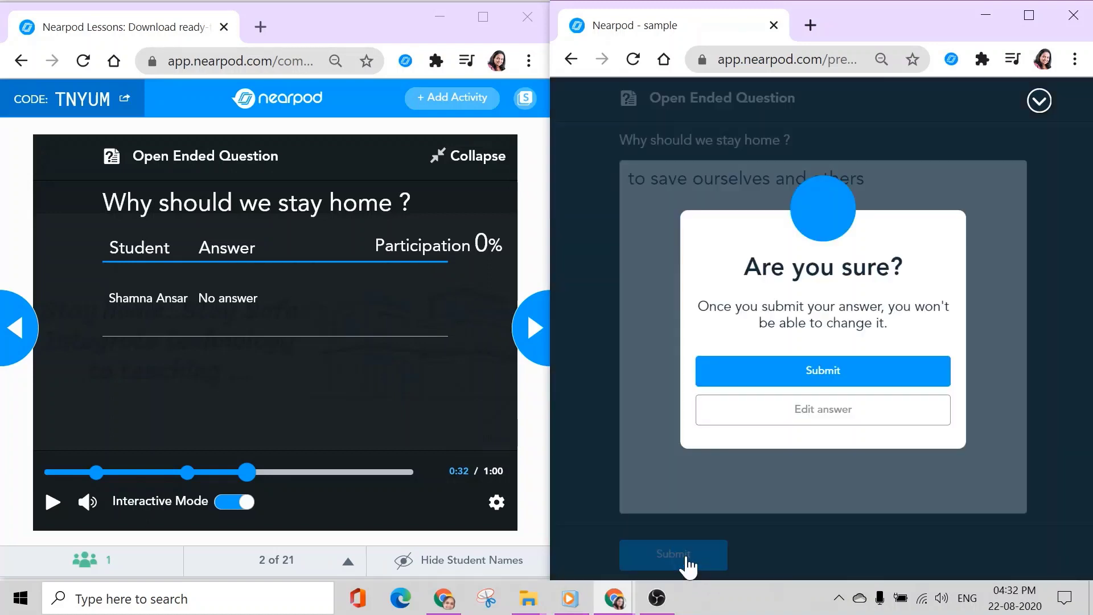
click(837, 372)
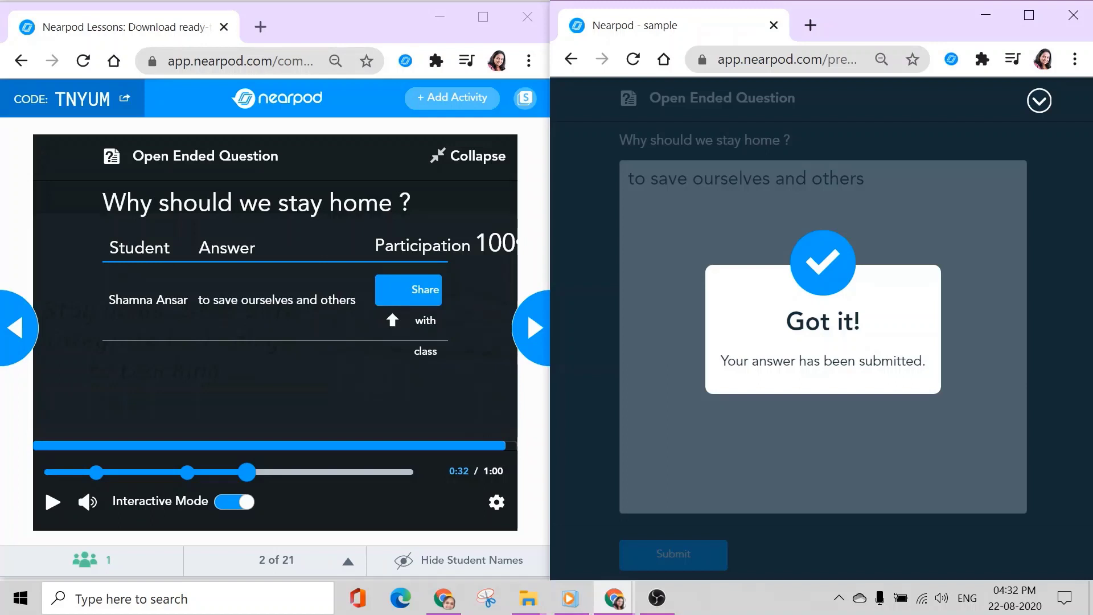
Step: Share the "to save ourselves and others" answer with the class and resume the lesson video to its end
click(417, 301)
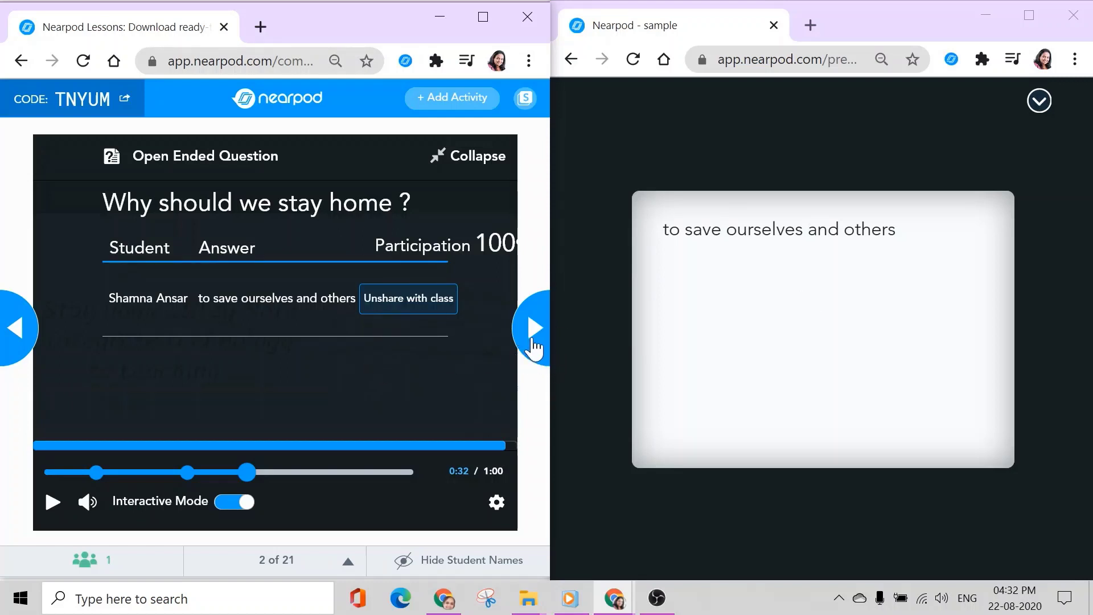
click(53, 502)
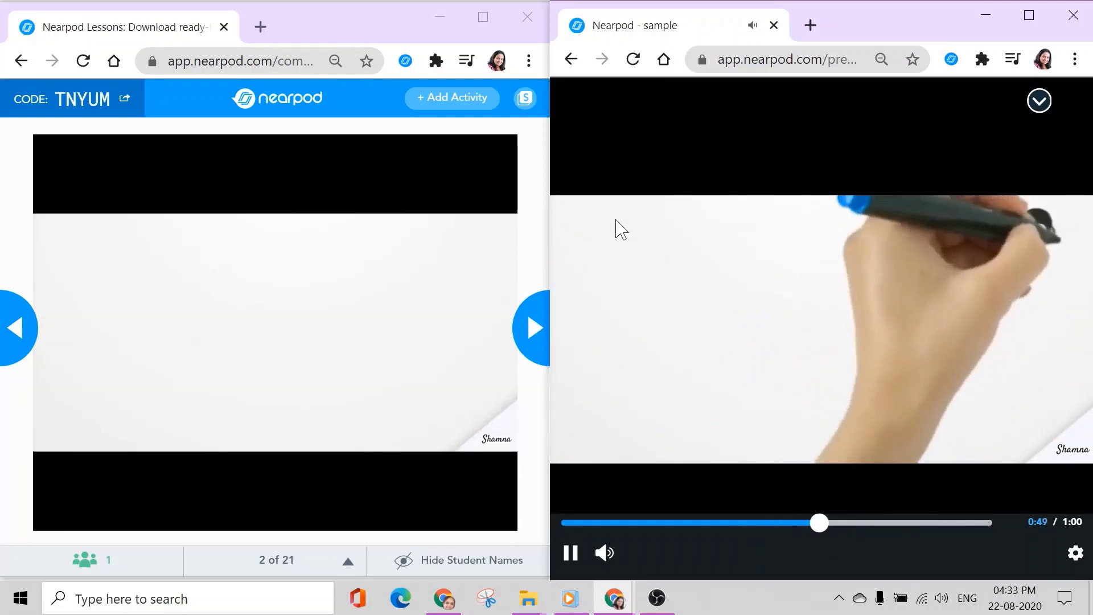
mouse_move(517, 279)
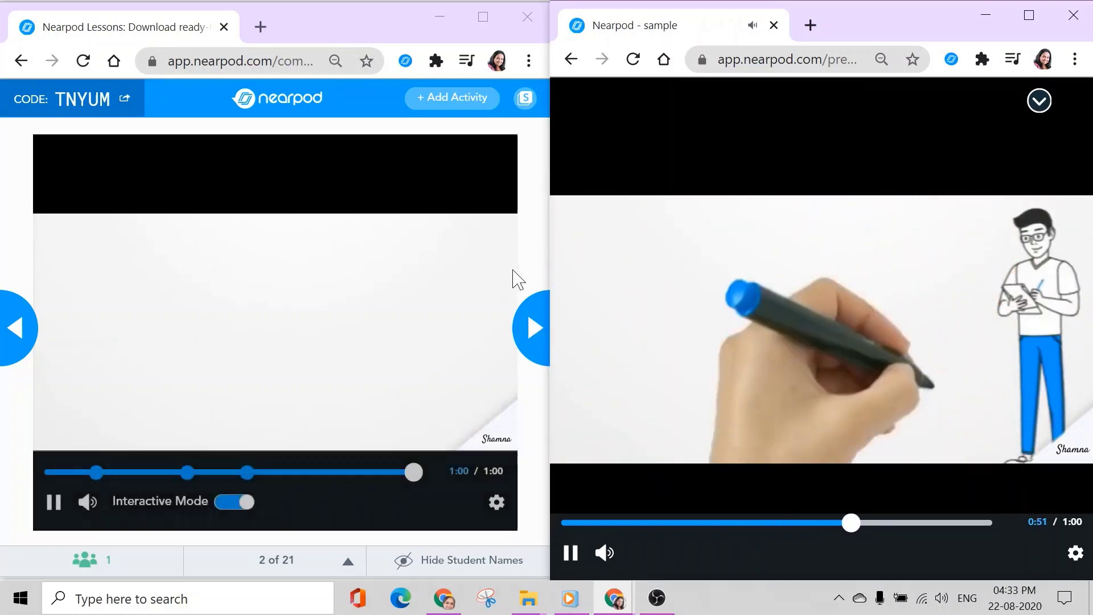
Step: Advance the lesson to slide 3 with video playback on all devices, and play its video in both windows
click(532, 330)
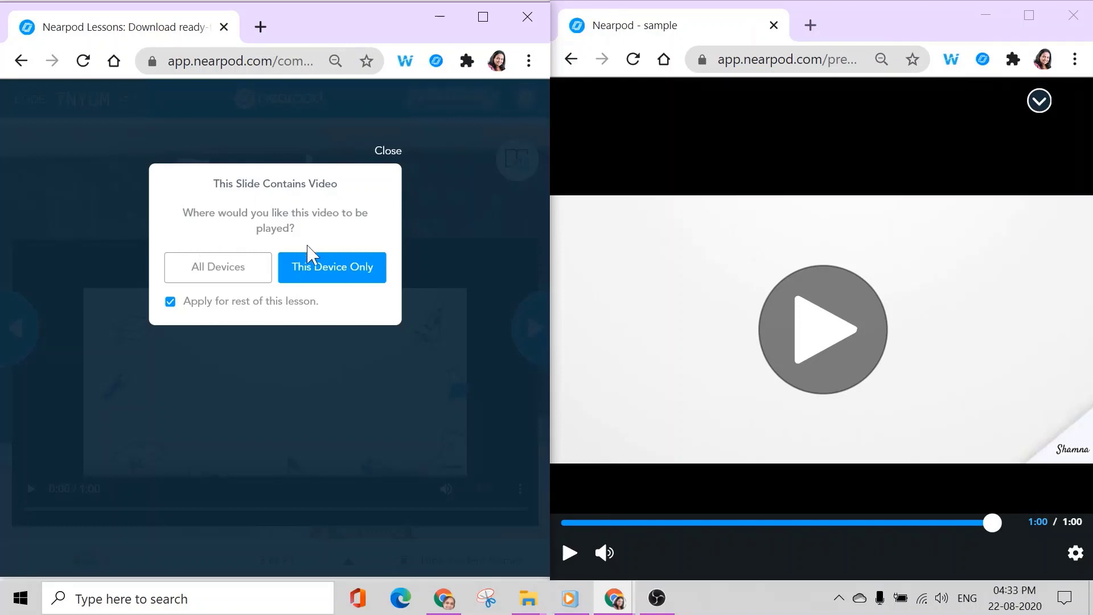
click(228, 275)
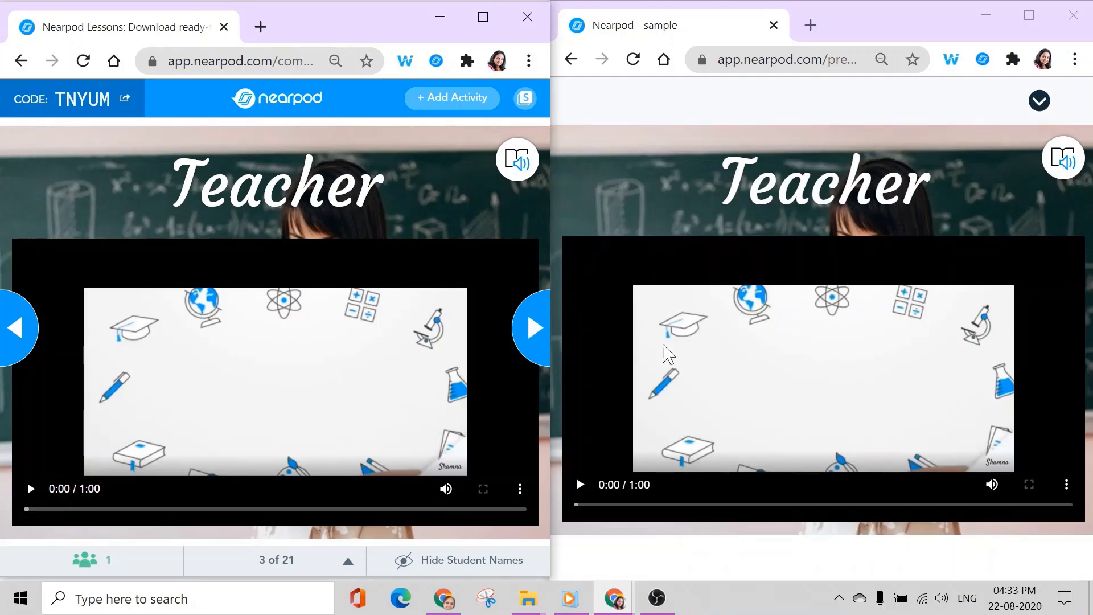
click(30, 489)
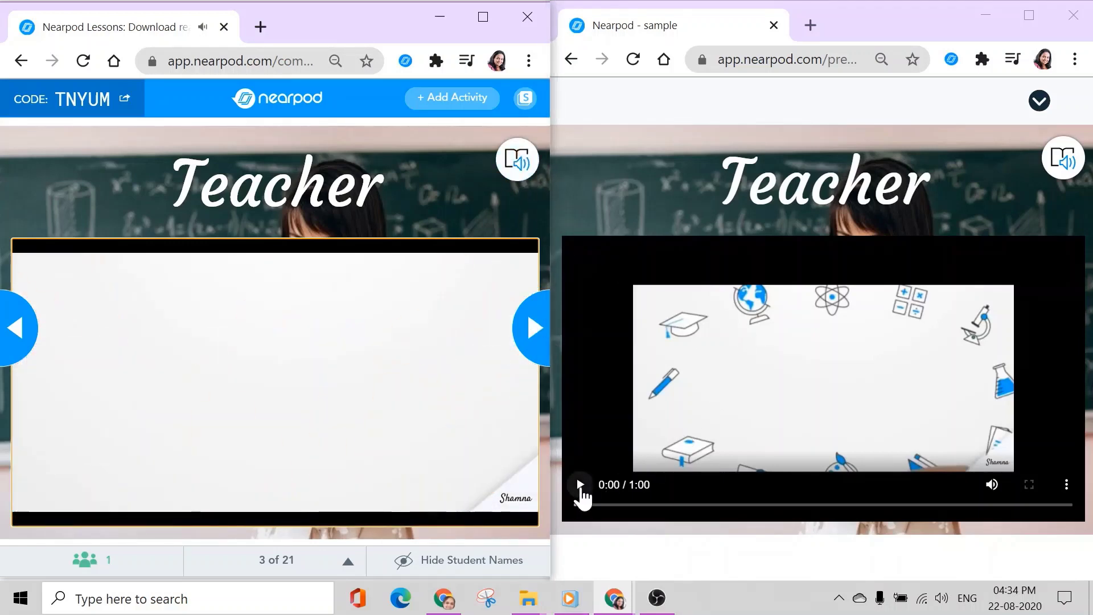
click(580, 486)
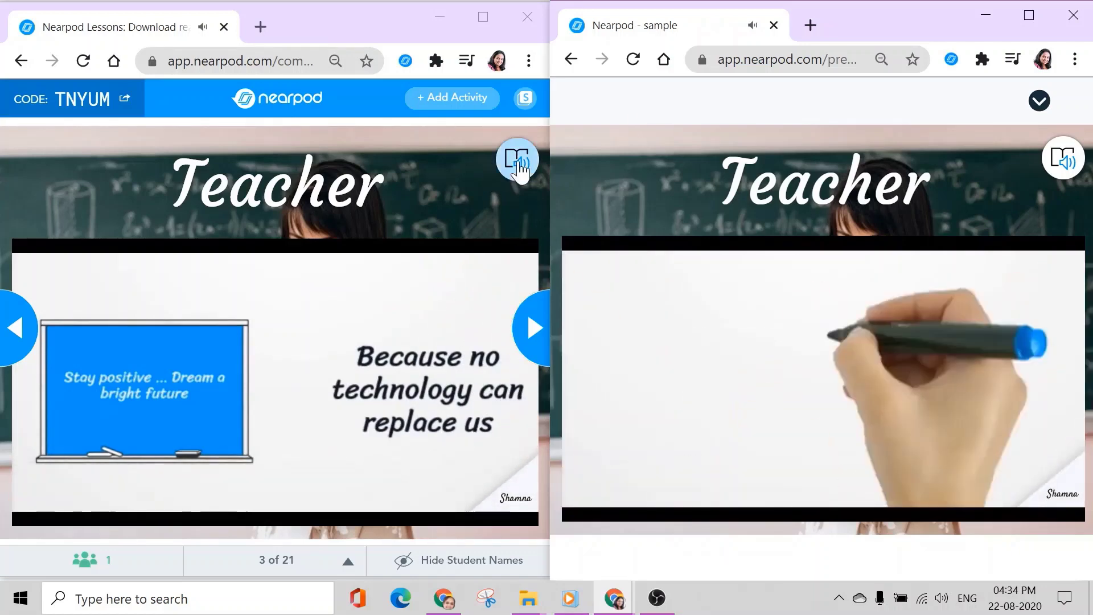
Step: Open the Teacher slide in the immersive reader in the student view and have its text read aloud
click(1065, 165)
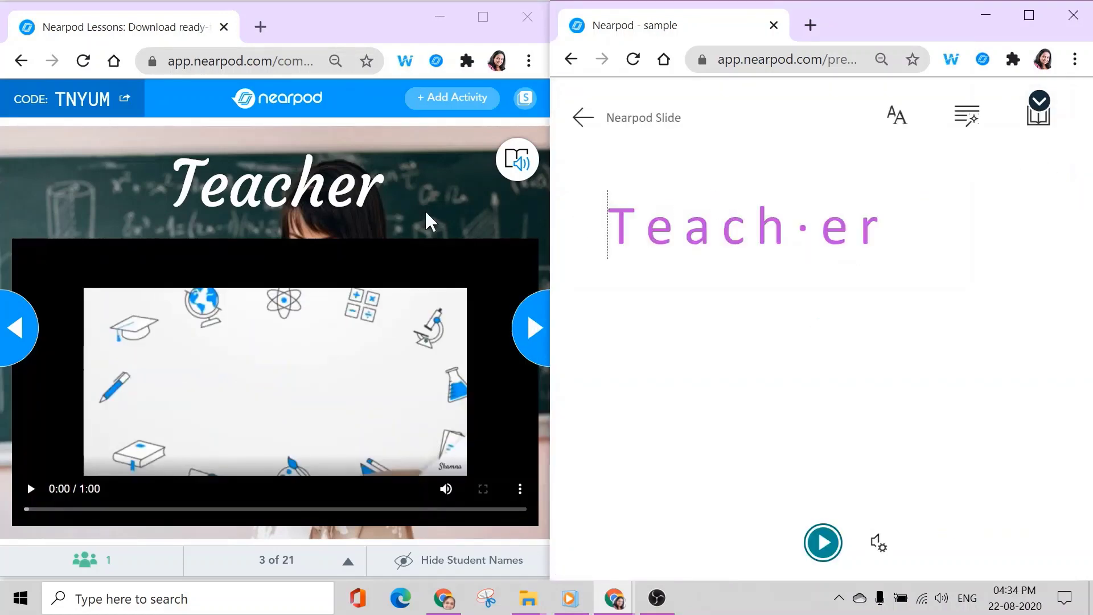
click(825, 548)
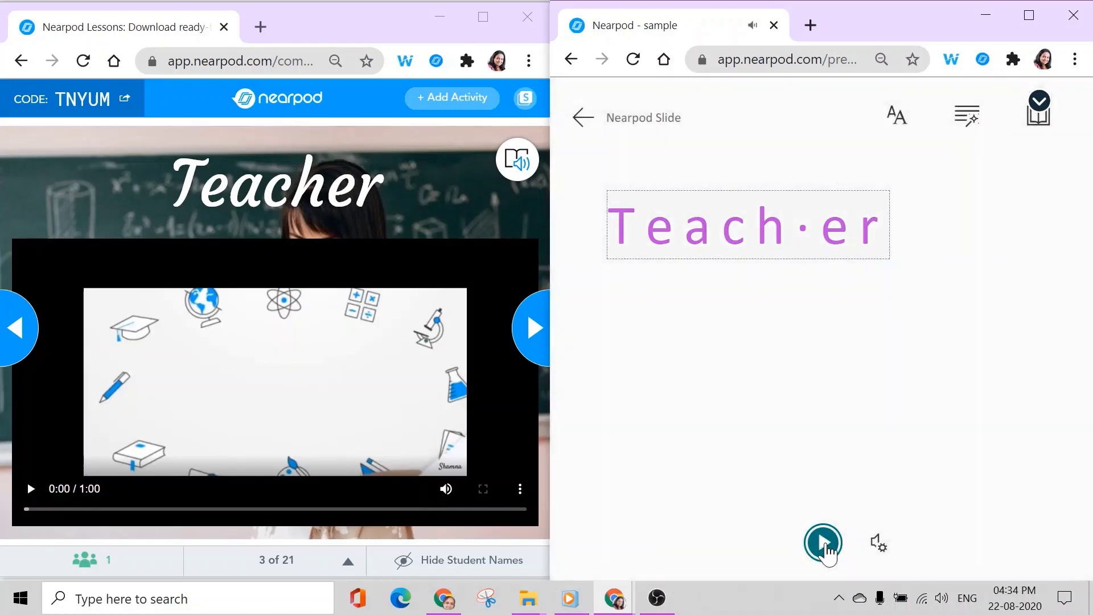
Step: Replay the Teacher text and examine the immersive reader's voice, text and grammar options and the student's session menu
click(824, 547)
click(878, 545)
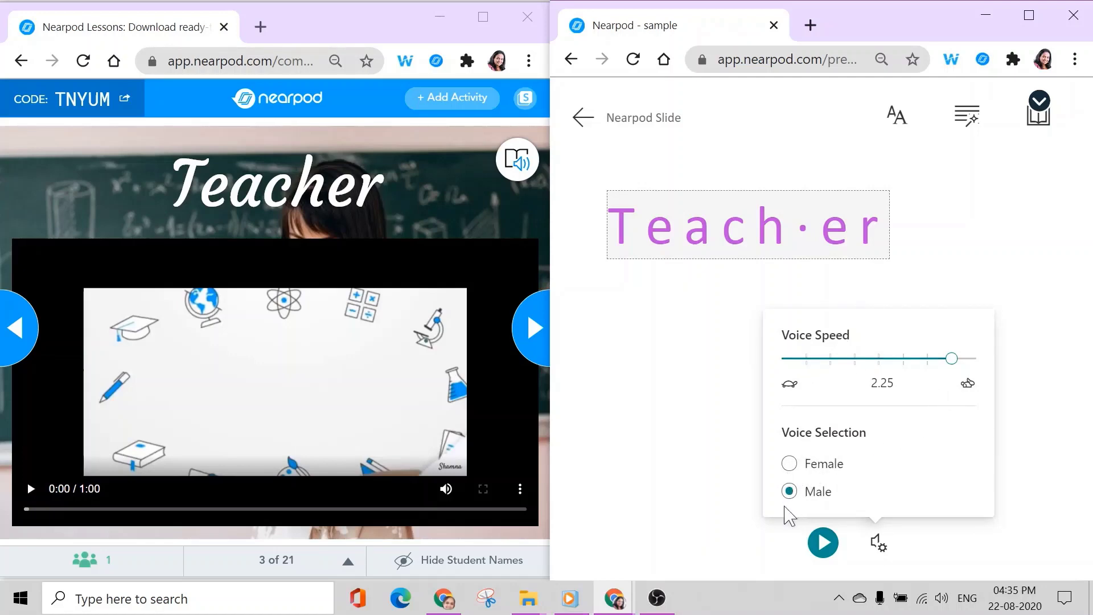
click(895, 117)
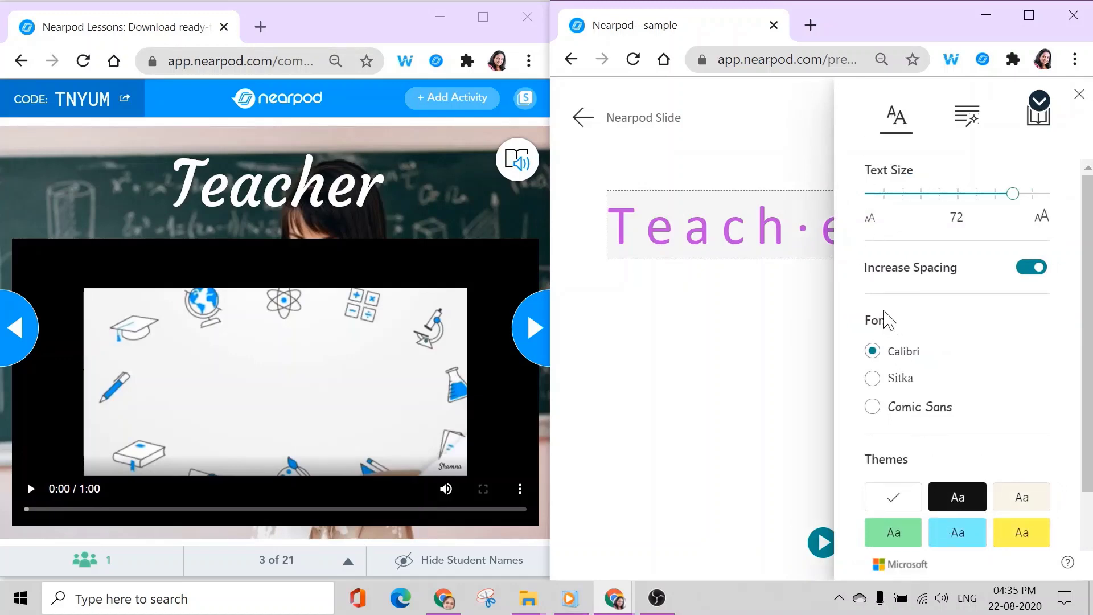
scroll(936, 466, down, 2)
click(967, 117)
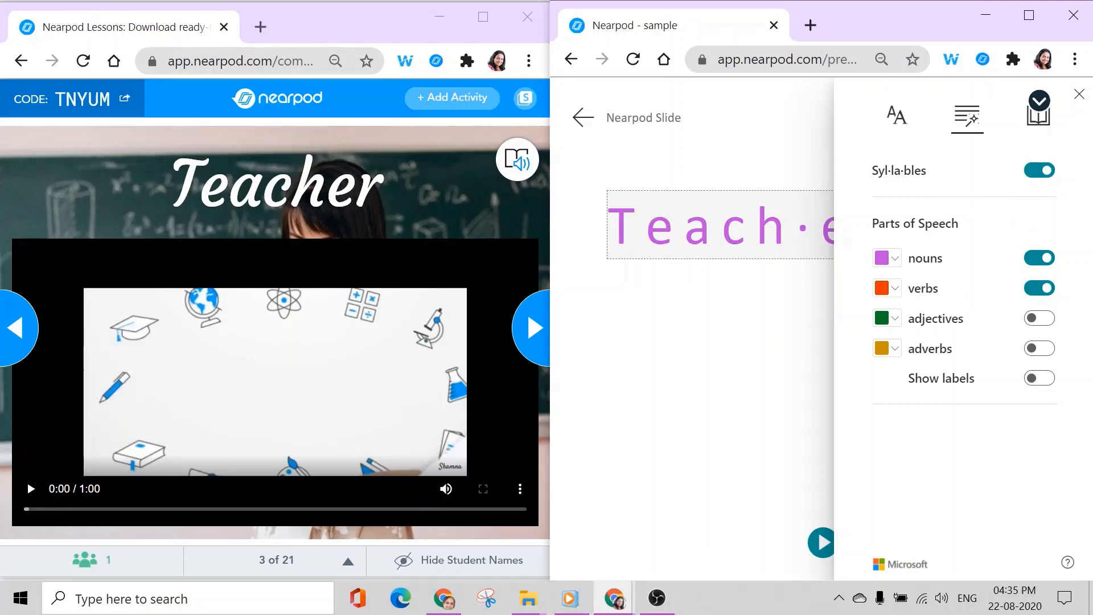
click(1078, 94)
click(1039, 100)
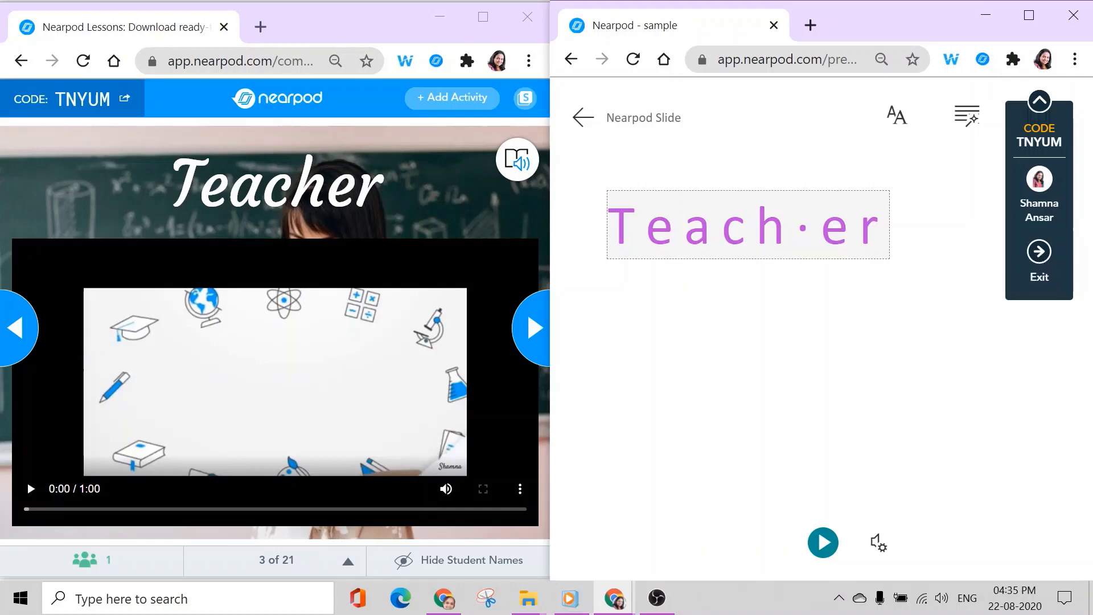
Step: Advance the lesson to slide 4 and have the Plant cell text read aloud in the student's immersive reader
click(530, 332)
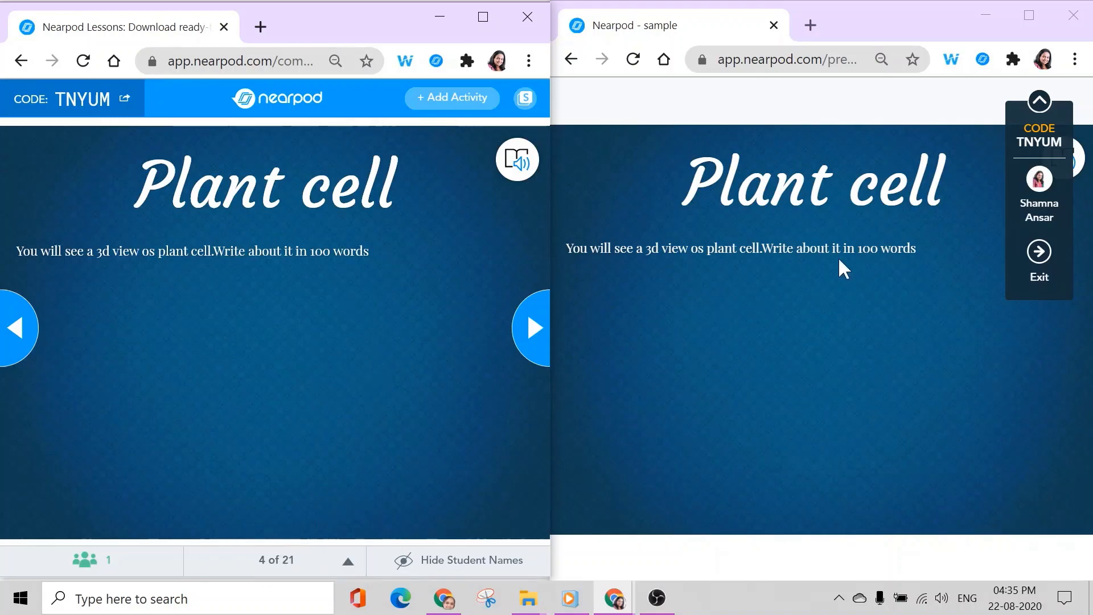
click(1039, 101)
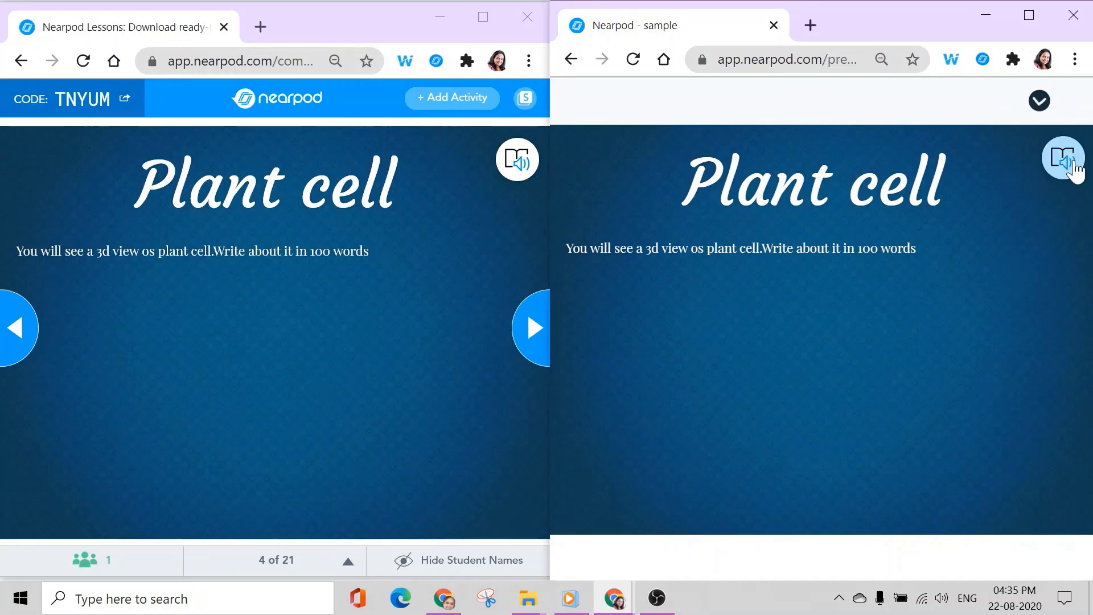
click(1063, 158)
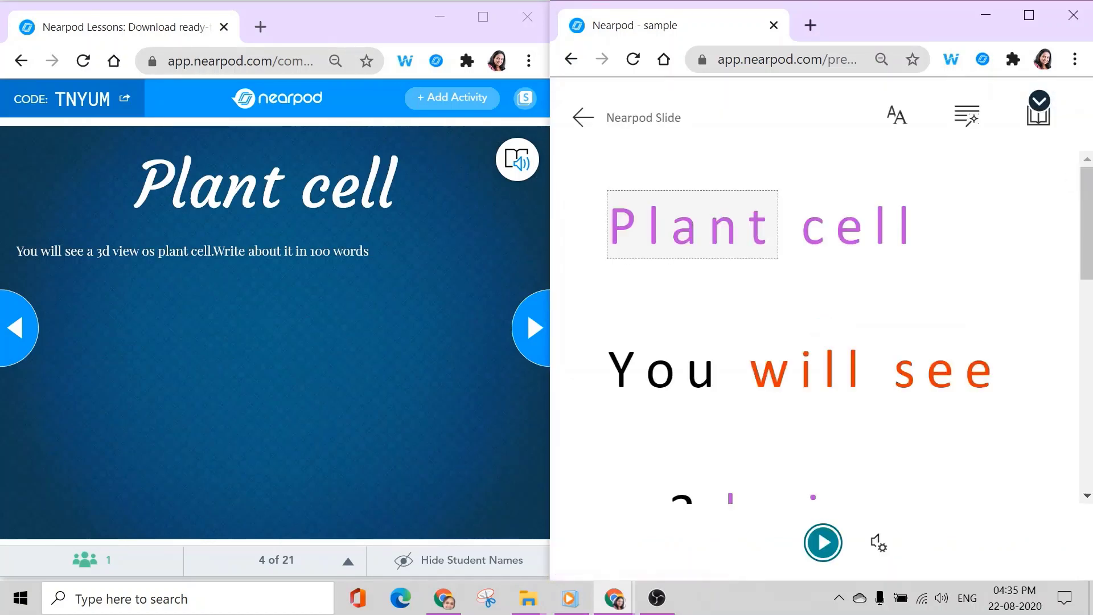
click(823, 542)
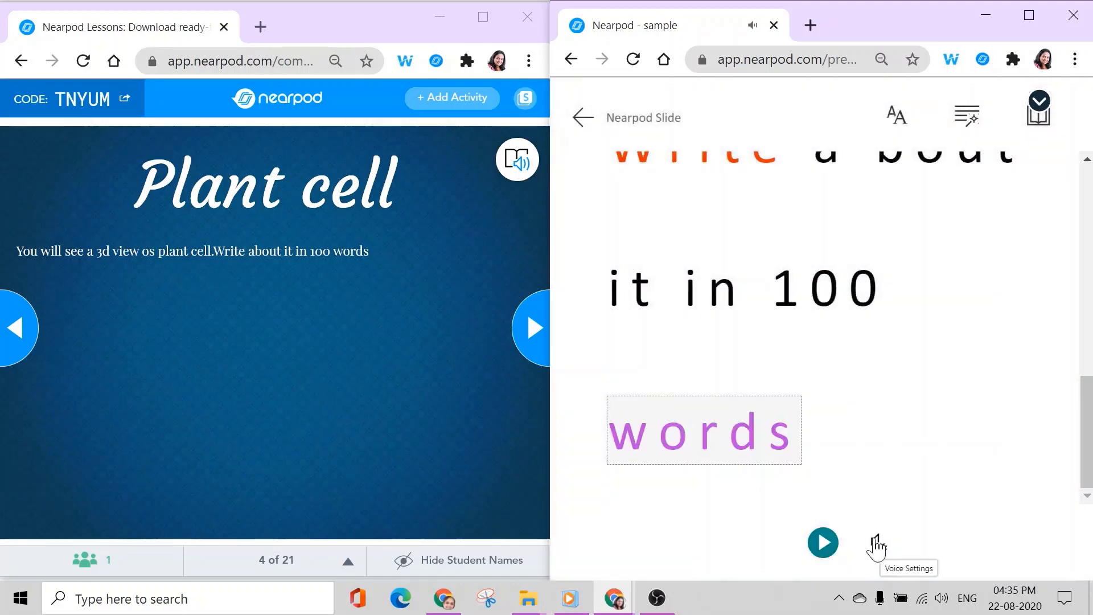
Step: Set the immersive reader's voice speed to 1.5, replay the text and exit the reader
click(877, 544)
drag(959, 373, 882, 383)
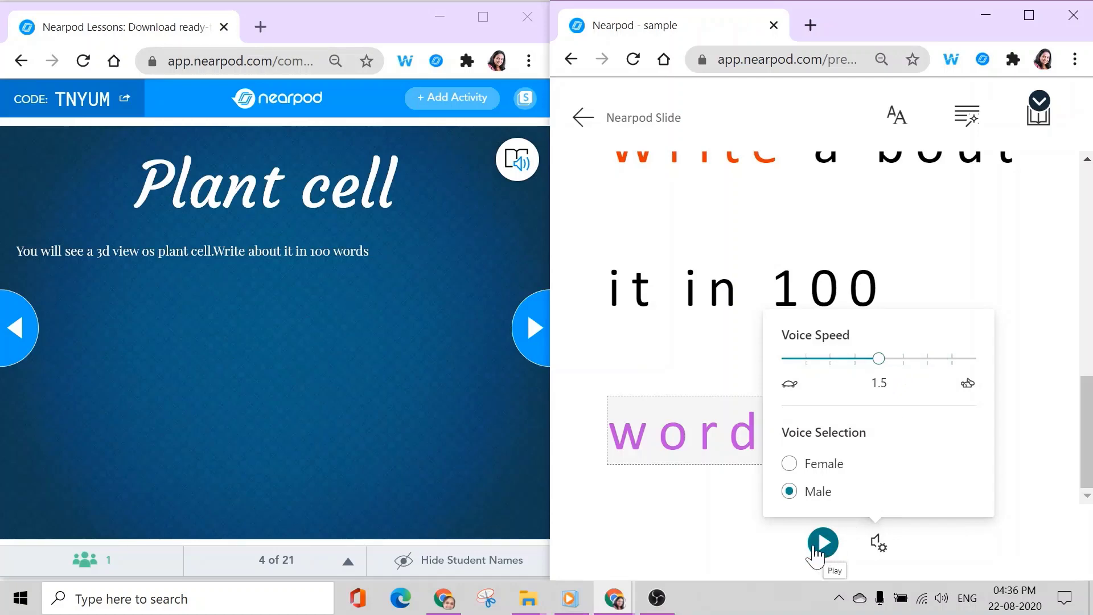
click(823, 543)
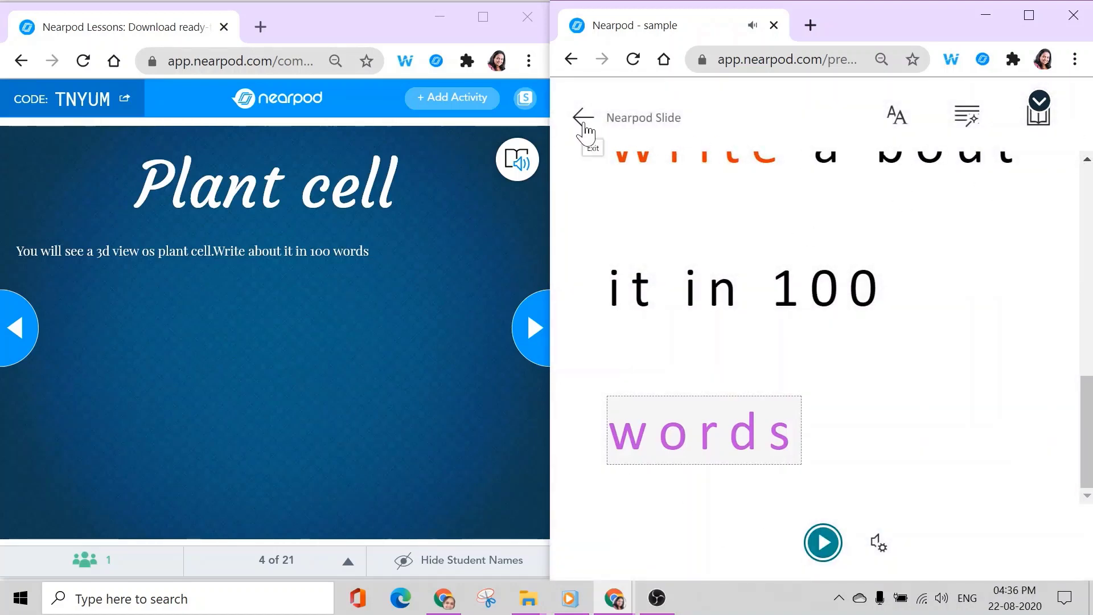
click(583, 118)
Step: Advance the lesson to slide 5 and rotate the 3D plant cell model in the student view
click(533, 330)
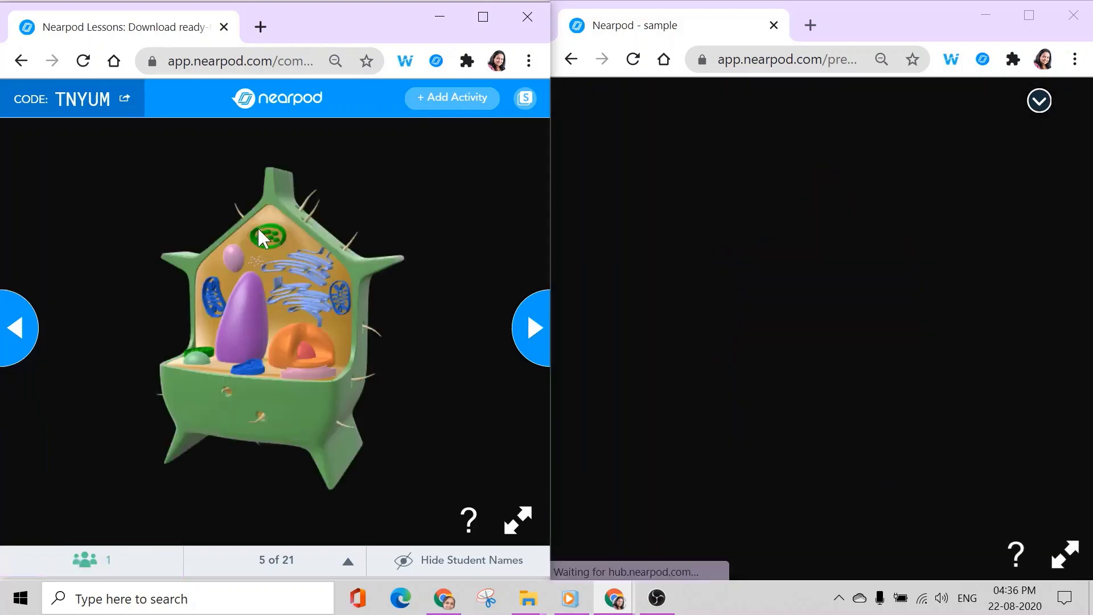
scroll(774, 321, up, 5)
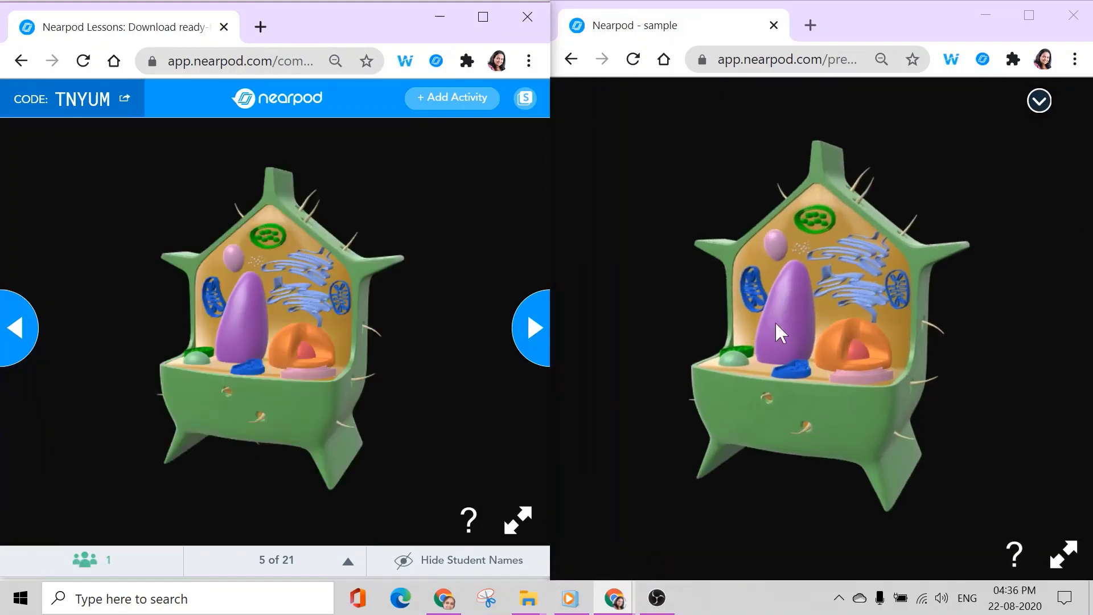
drag(849, 308, 863, 325)
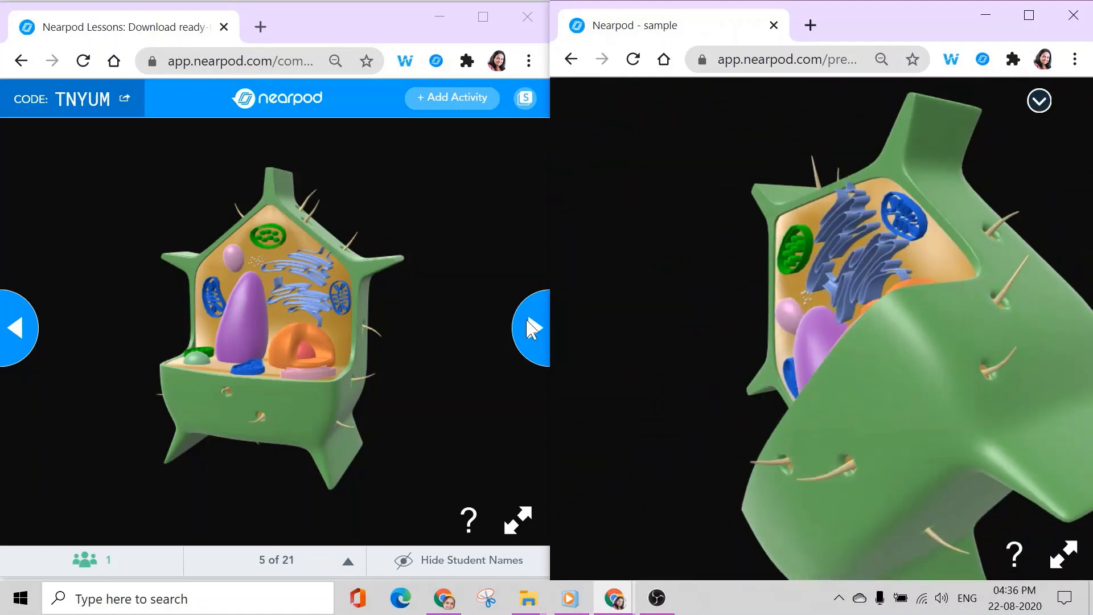
drag(859, 363, 885, 455)
Step: Advance the lesson to the Balancing Act simulation on slide 6 and open Level 1 as the student
click(535, 330)
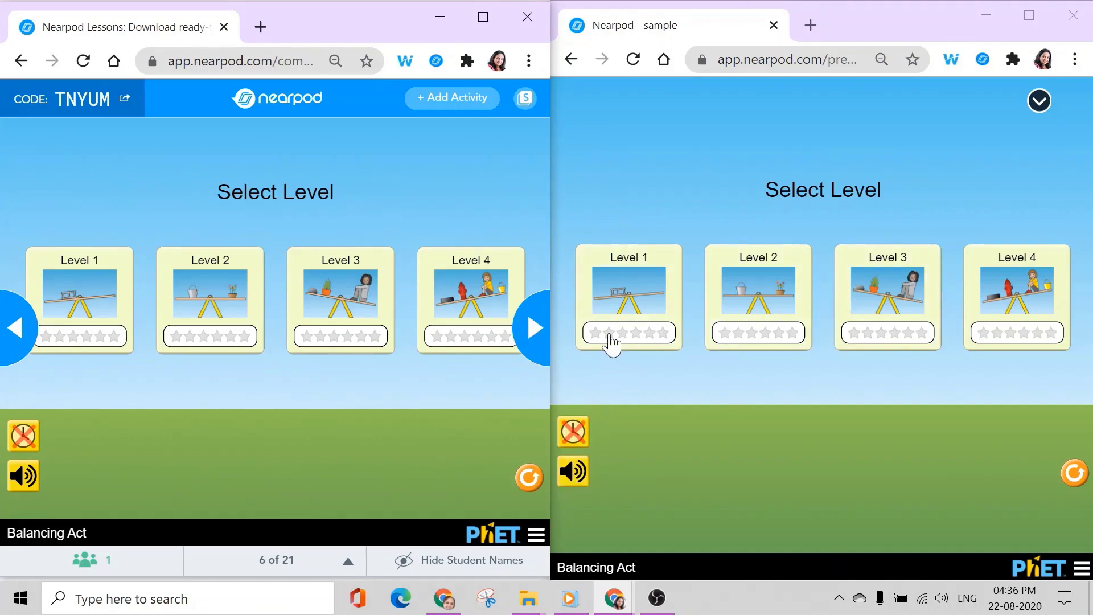
click(653, 294)
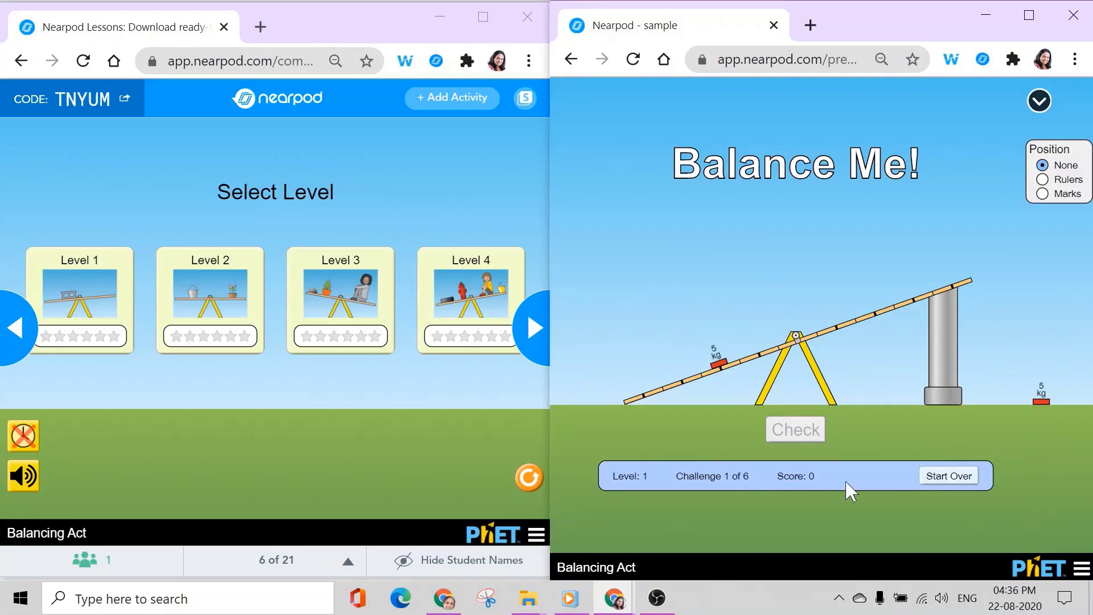
Step: Add a True/False activity stating "Phet is all about science" with True as the correct answer, and share it with the class
click(446, 102)
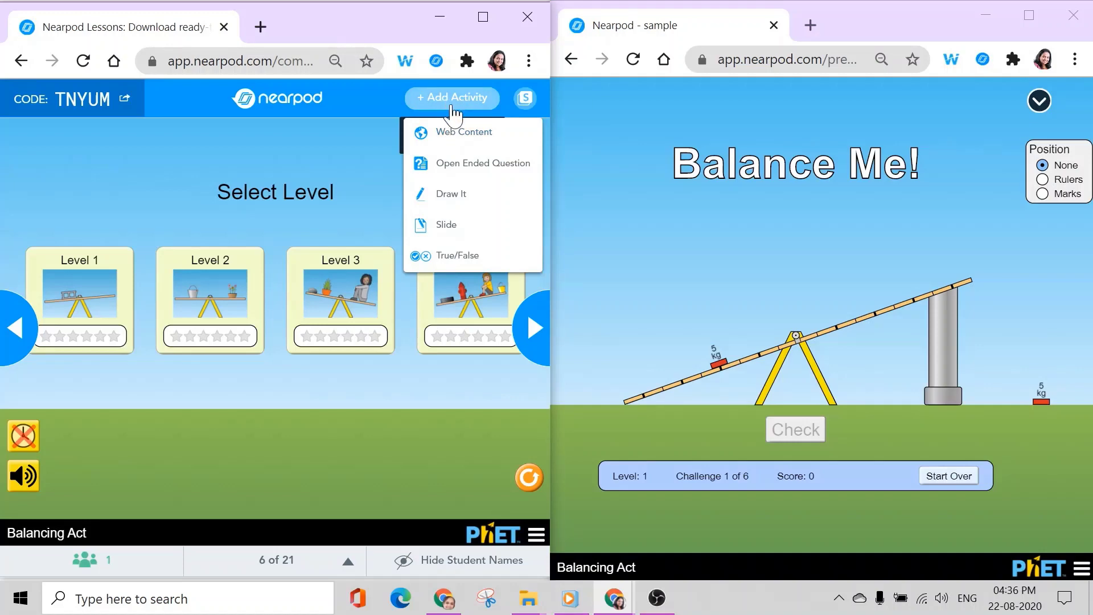
click(460, 255)
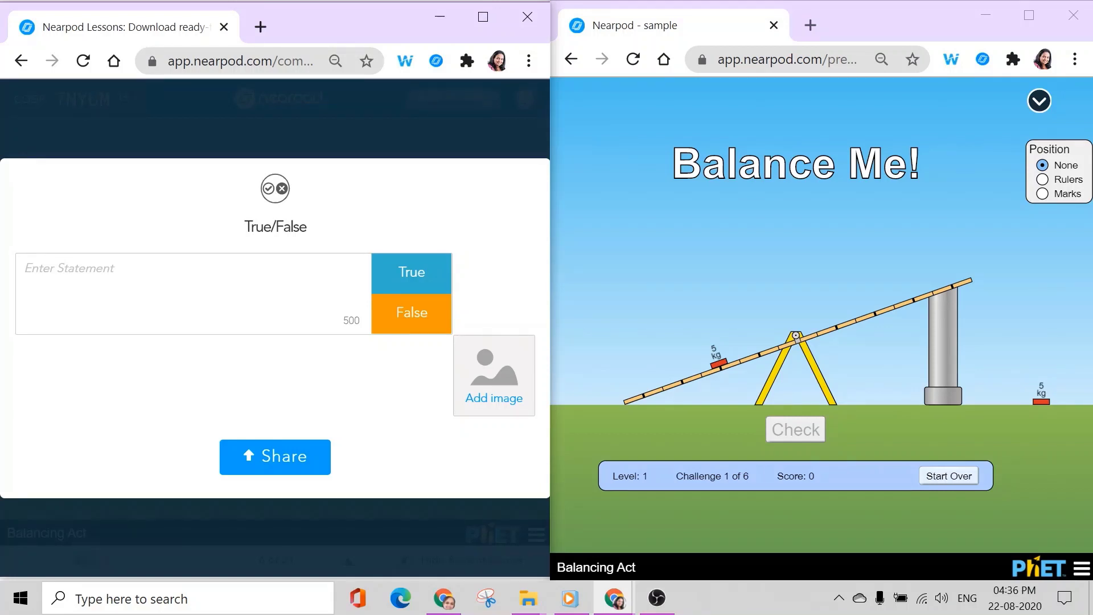
text(Phet is all about science)
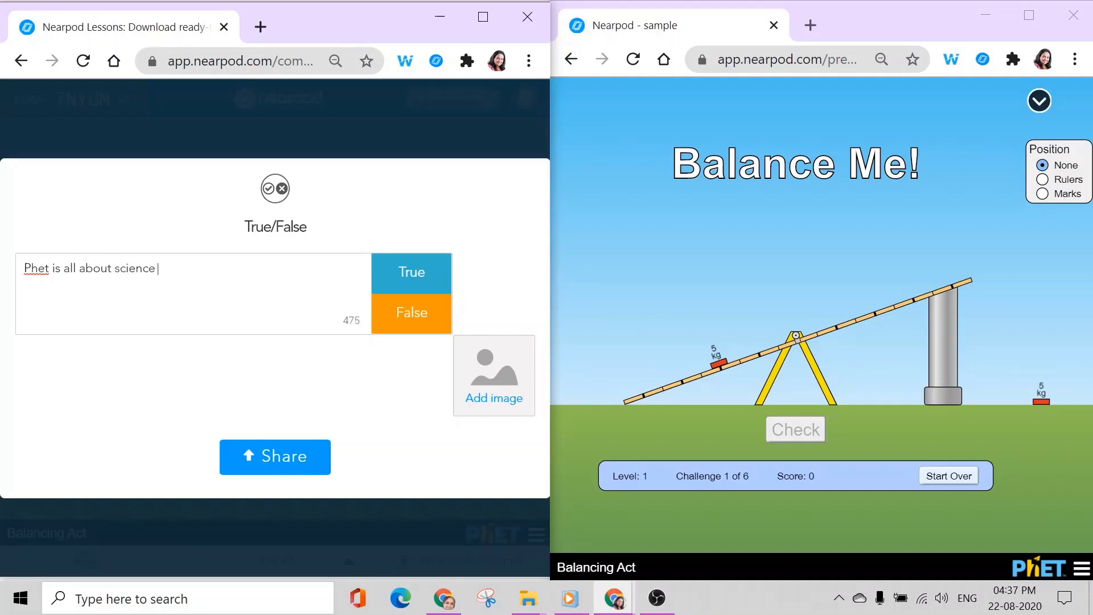
click(417, 272)
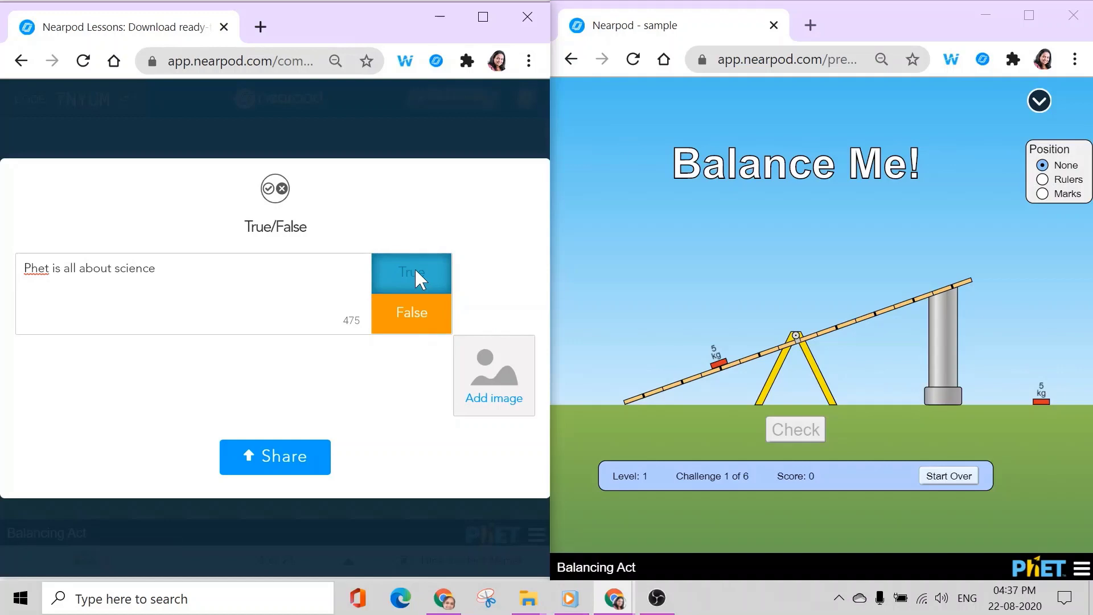
click(296, 477)
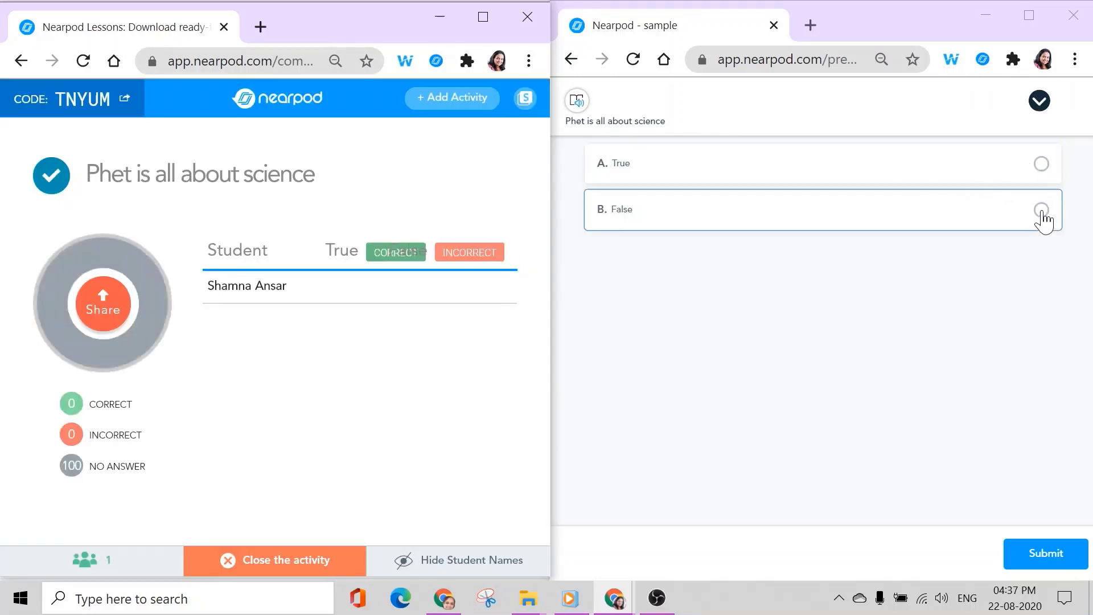
Step: Choose False as the student, have the question read aloud in the immersive reader, and submit the answer
click(1041, 211)
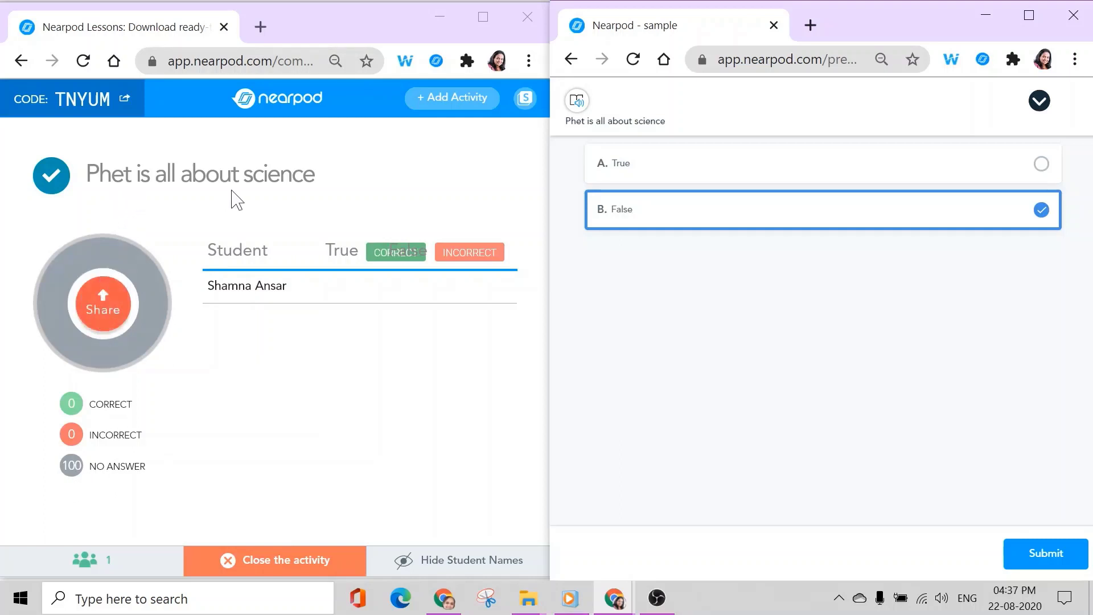
click(577, 103)
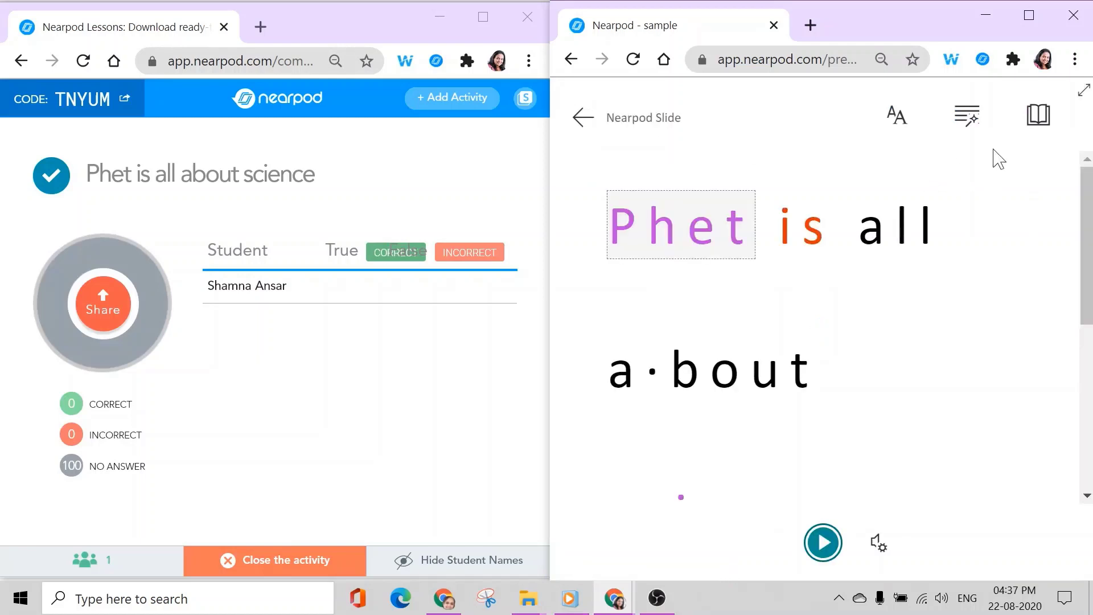
click(823, 542)
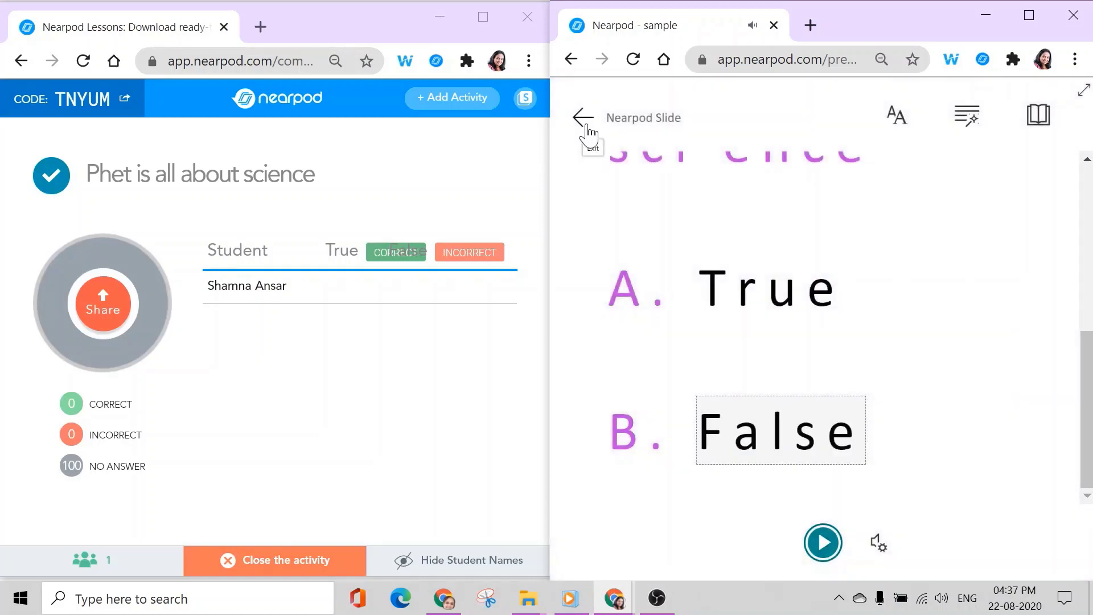
click(584, 119)
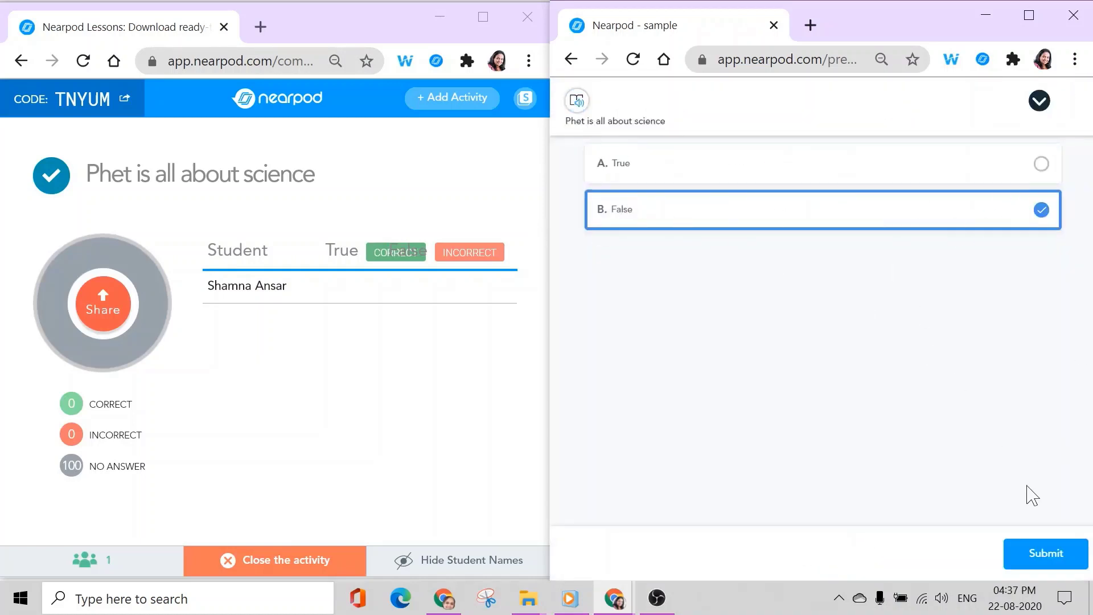
click(1045, 555)
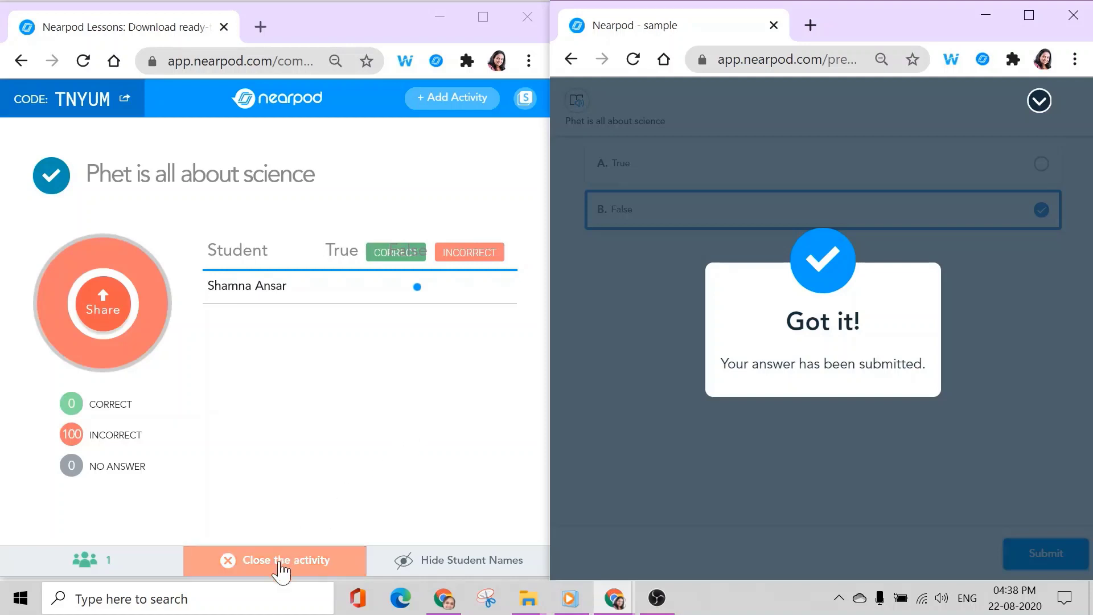
Step: Share the True/False results with the class, and hide and show the student names again
click(109, 318)
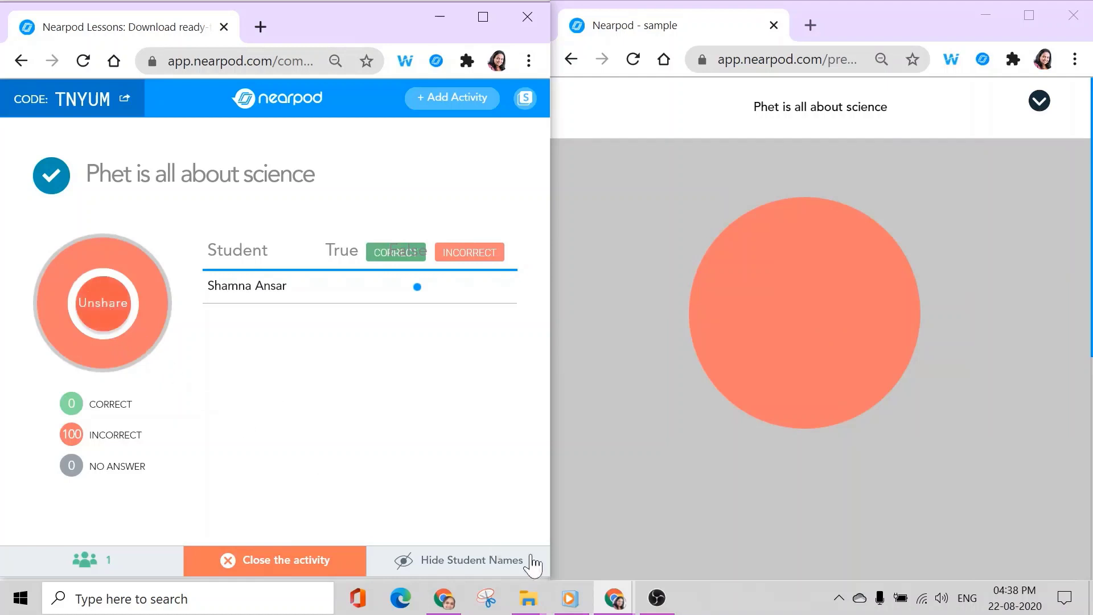
click(473, 561)
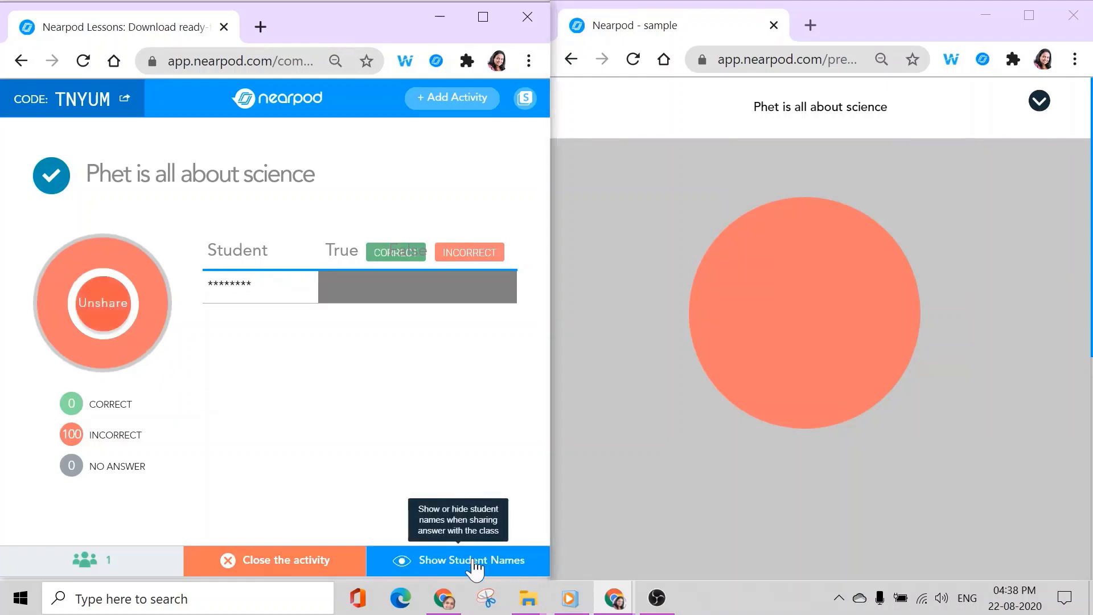
click(473, 561)
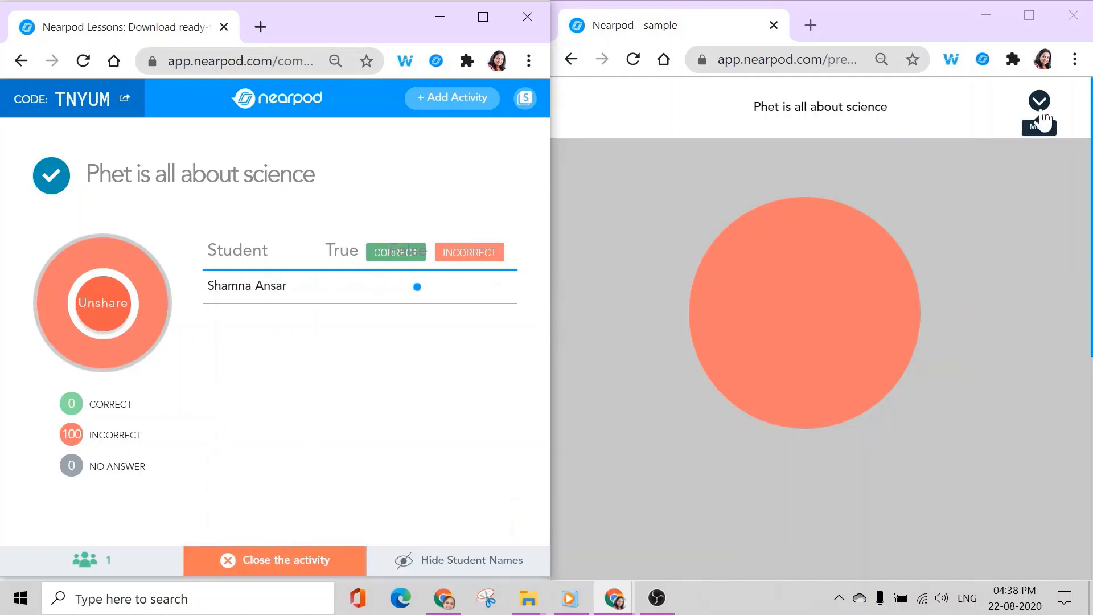
Step: End the True/False activity and advance the lesson to the 360-degree VR scene on slide 7
click(279, 567)
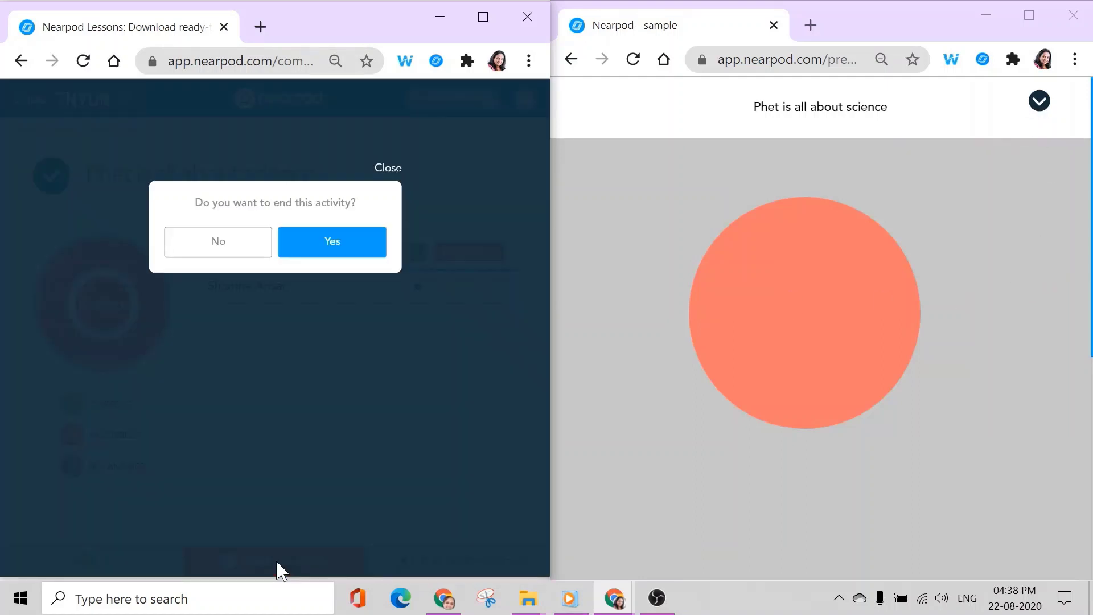
click(320, 246)
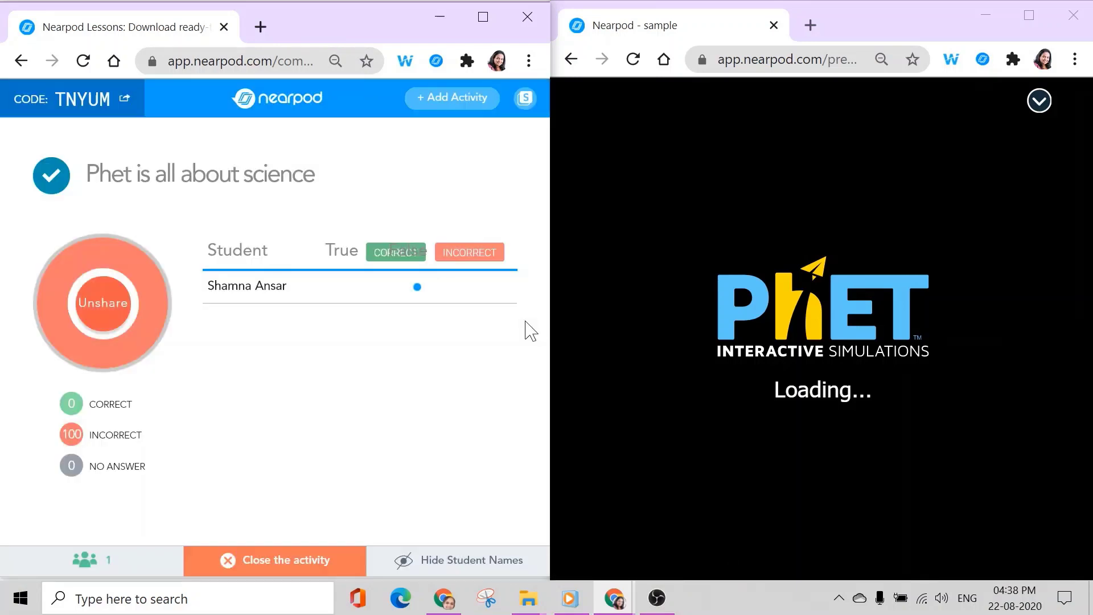
click(528, 329)
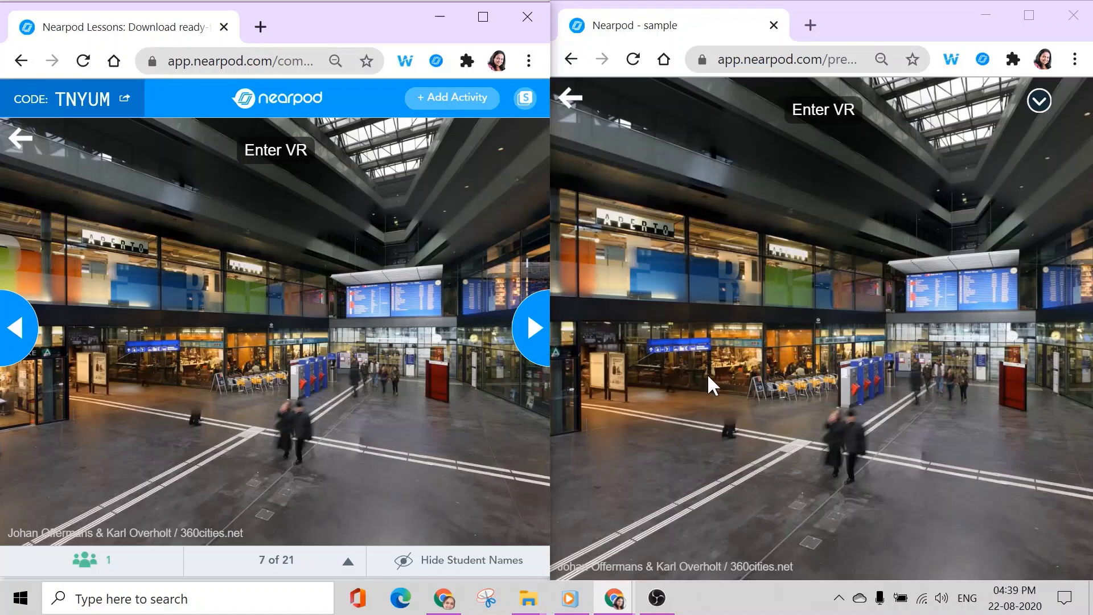
Step: Look around the 360-degree station hall scene in the student and teacher views
drag(749, 371, 822, 315)
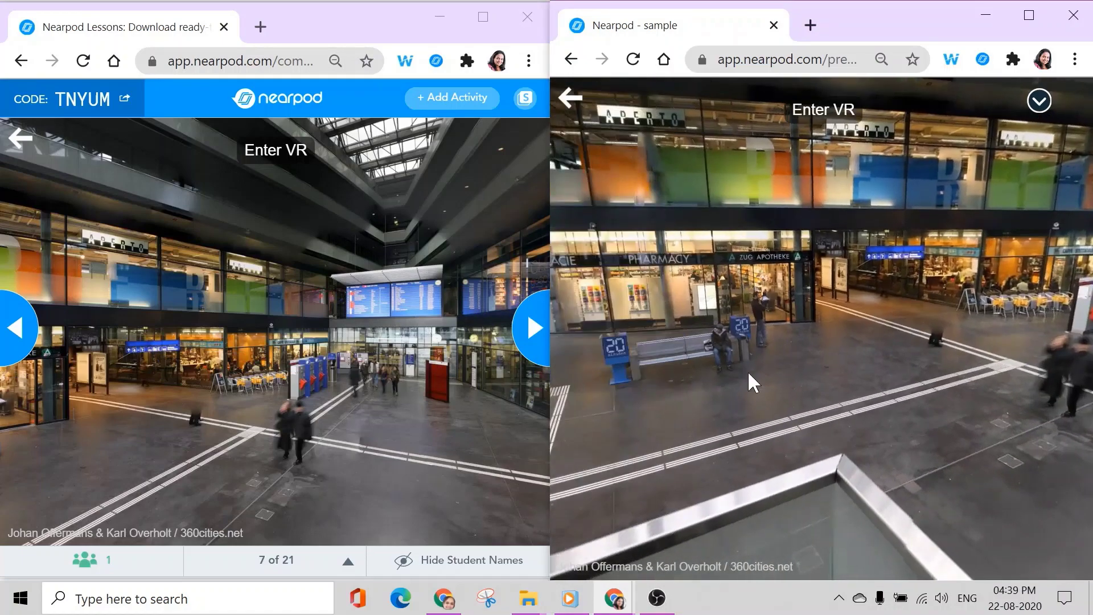
drag(543, 402, 385, 437)
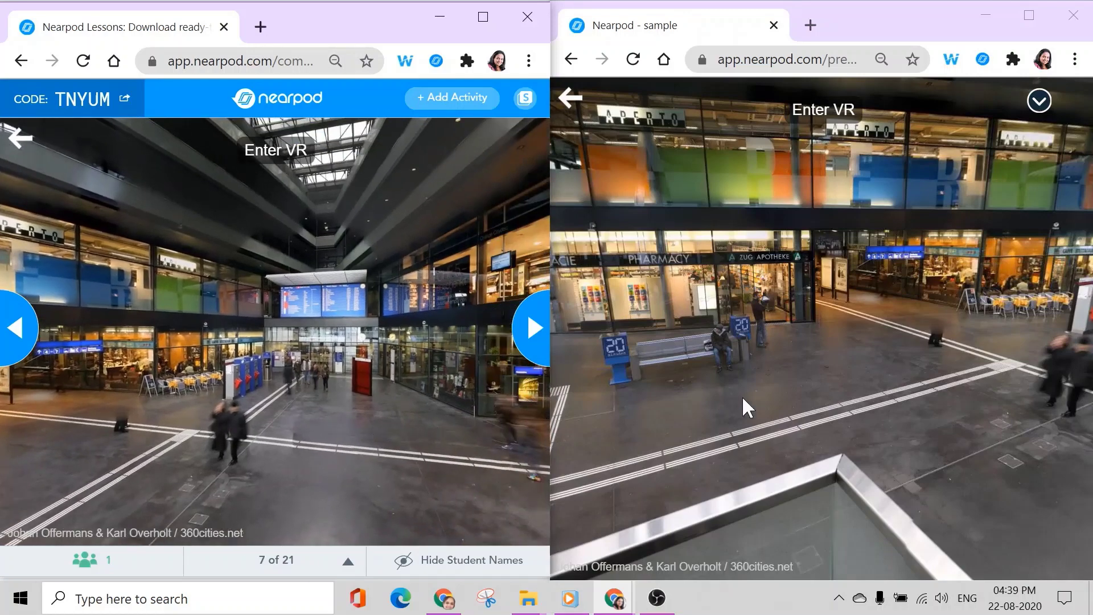
drag(742, 395, 950, 385)
drag(732, 376, 883, 342)
drag(756, 359, 859, 368)
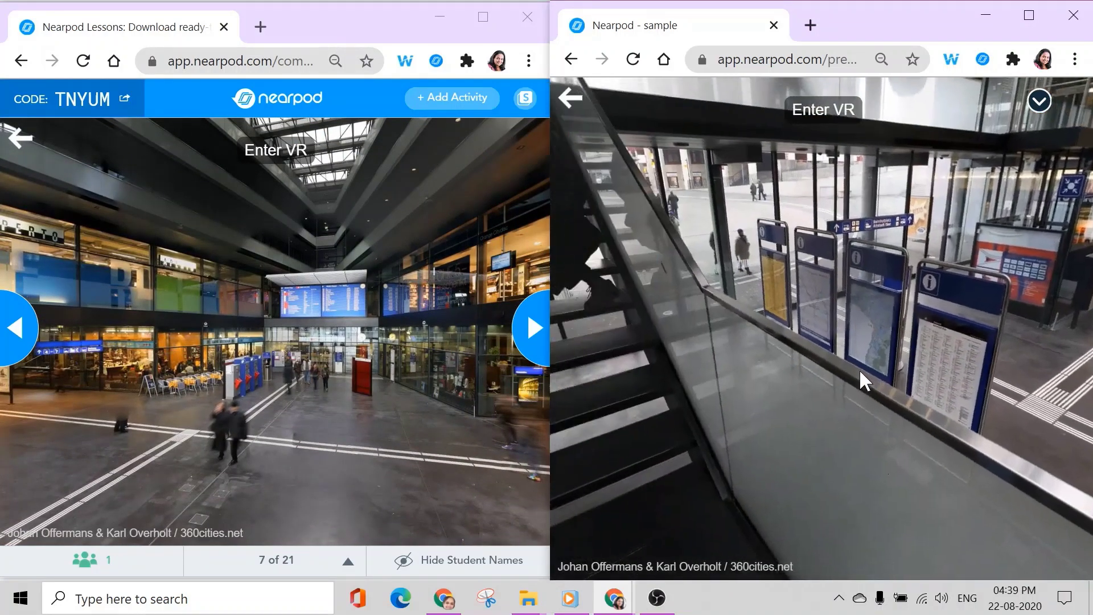
drag(756, 353, 798, 323)
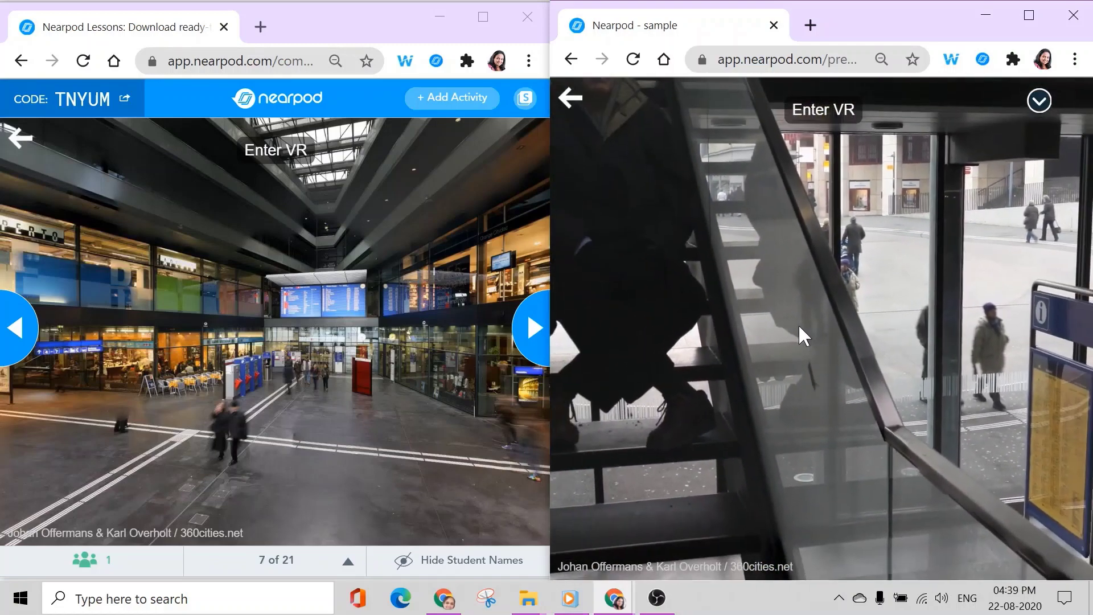
Step: Zoom in on the stone lion statues by the doorway and look around the rest of the station hall in the student view
scroll(799, 327, down, 3)
drag(598, 324, 758, 324)
drag(667, 333, 837, 420)
scroll(793, 279, up, 3)
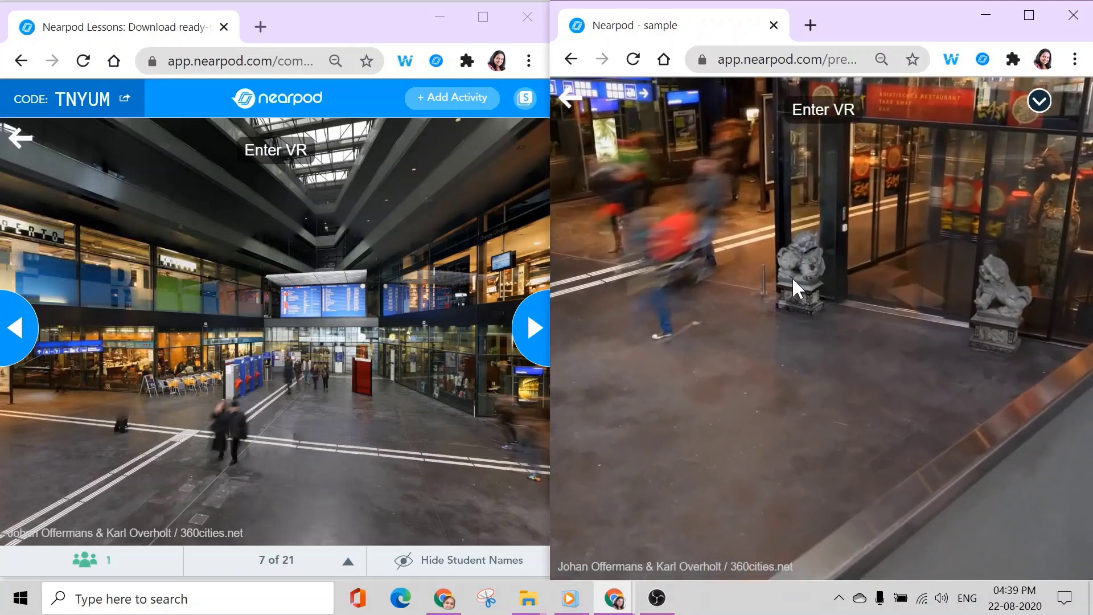
scroll(791, 277, up, 5)
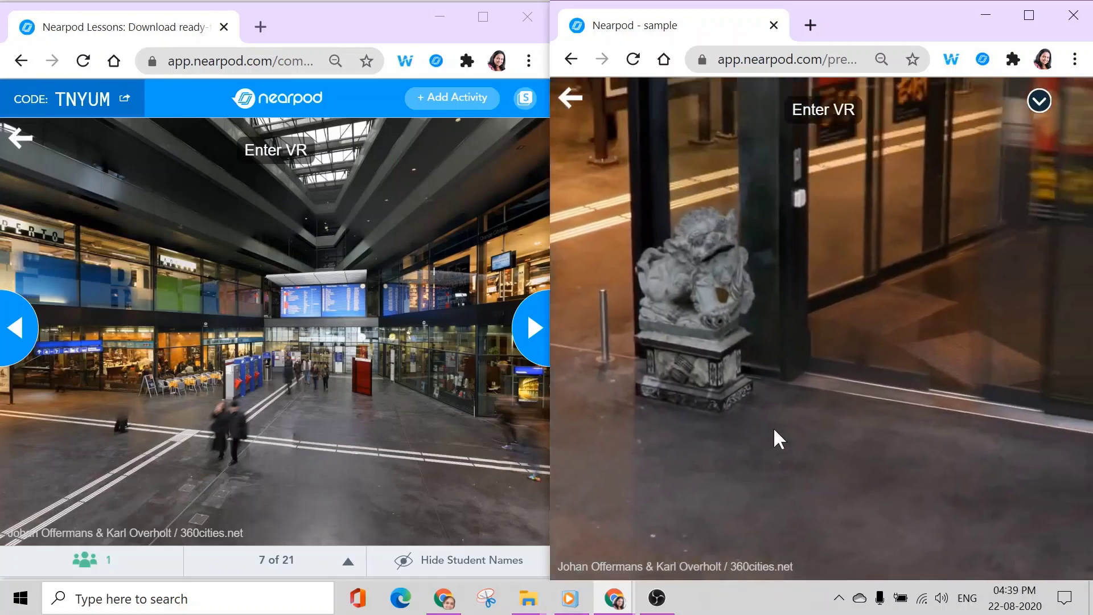
drag(774, 431, 878, 383)
scroll(877, 381, down, 5)
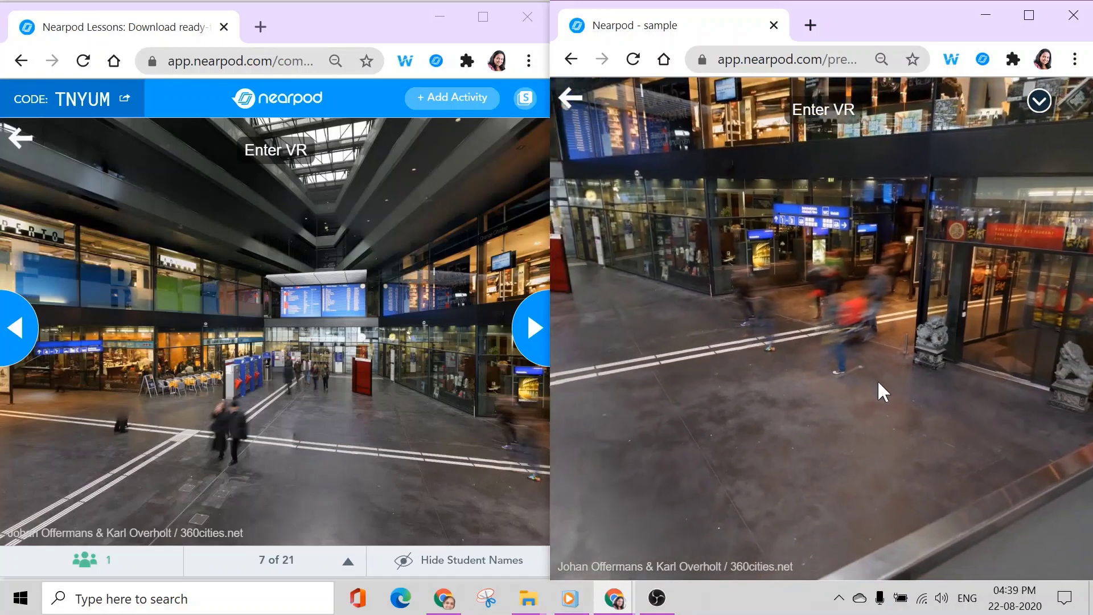
drag(705, 380, 796, 431)
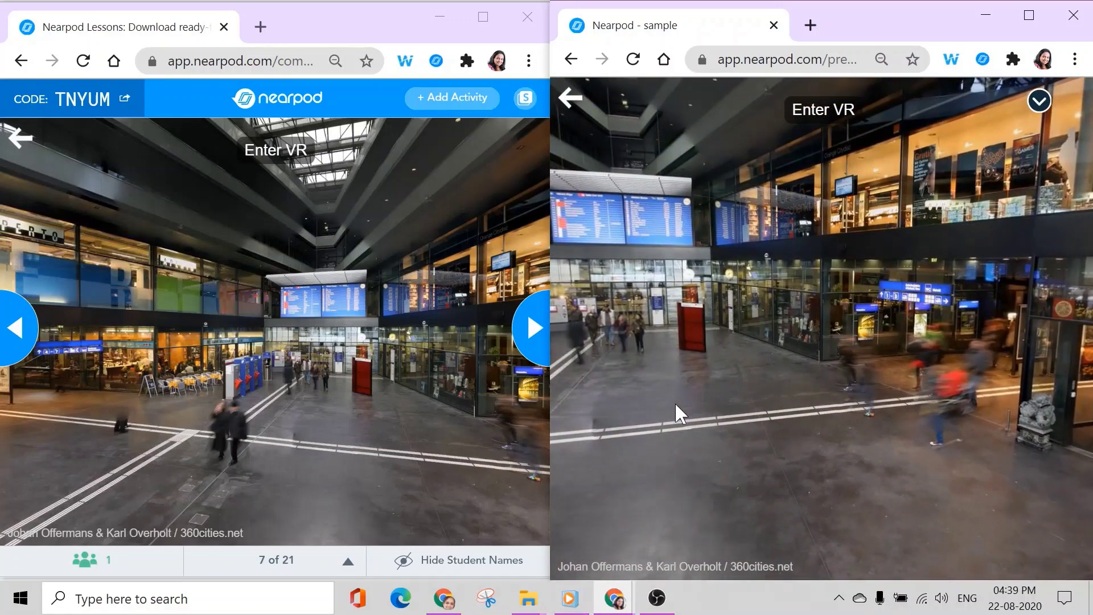
drag(674, 401, 744, 408)
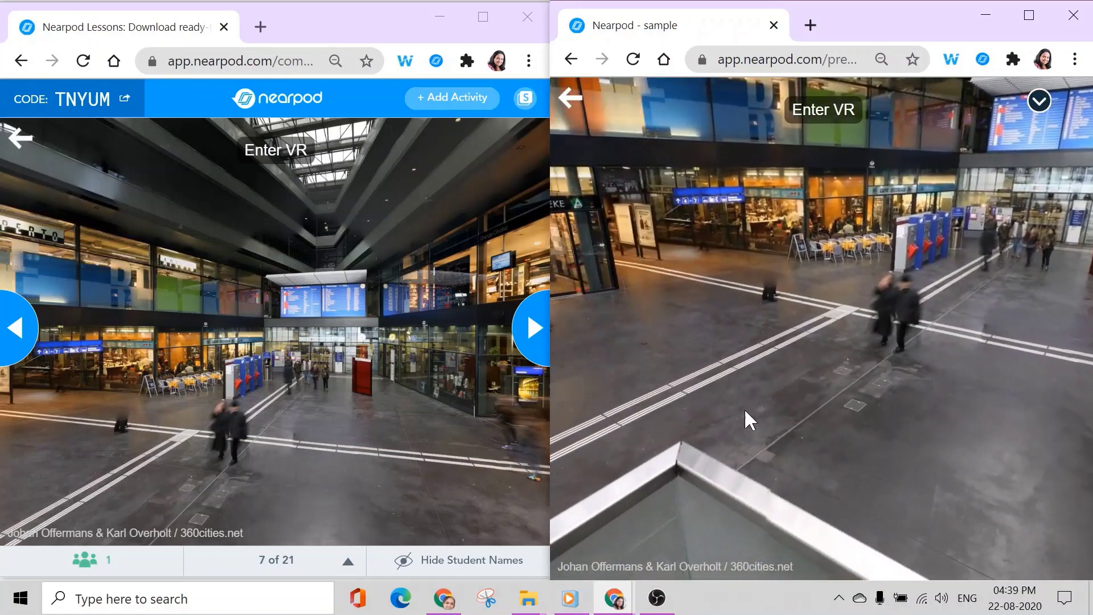
Step: Advance the lesson to the robot video on slide 8, play it in both views, and pause the teacher's playback
click(539, 337)
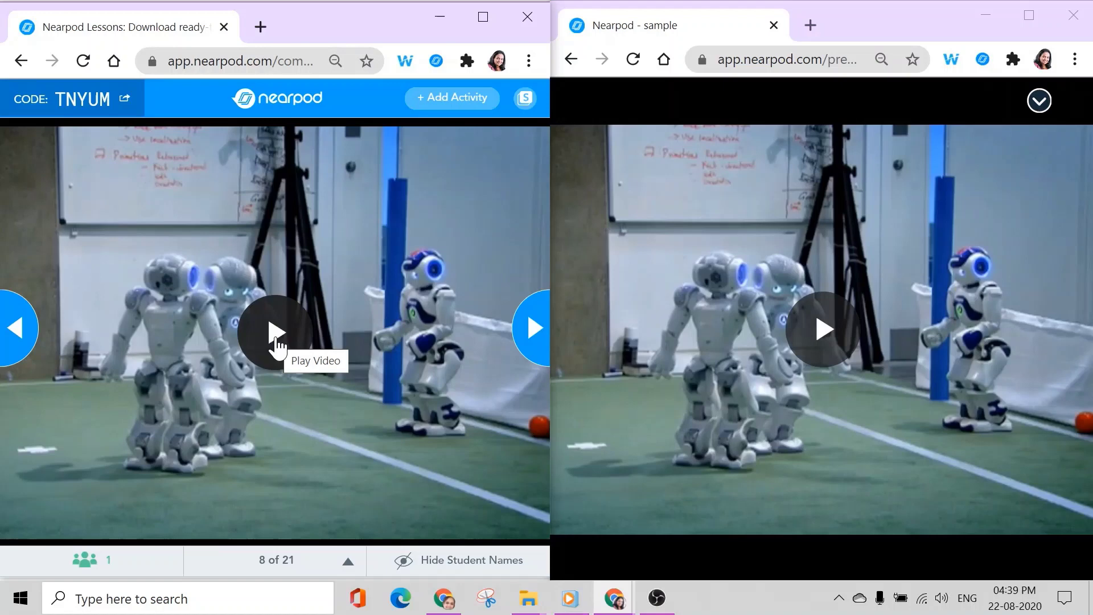
click(276, 340)
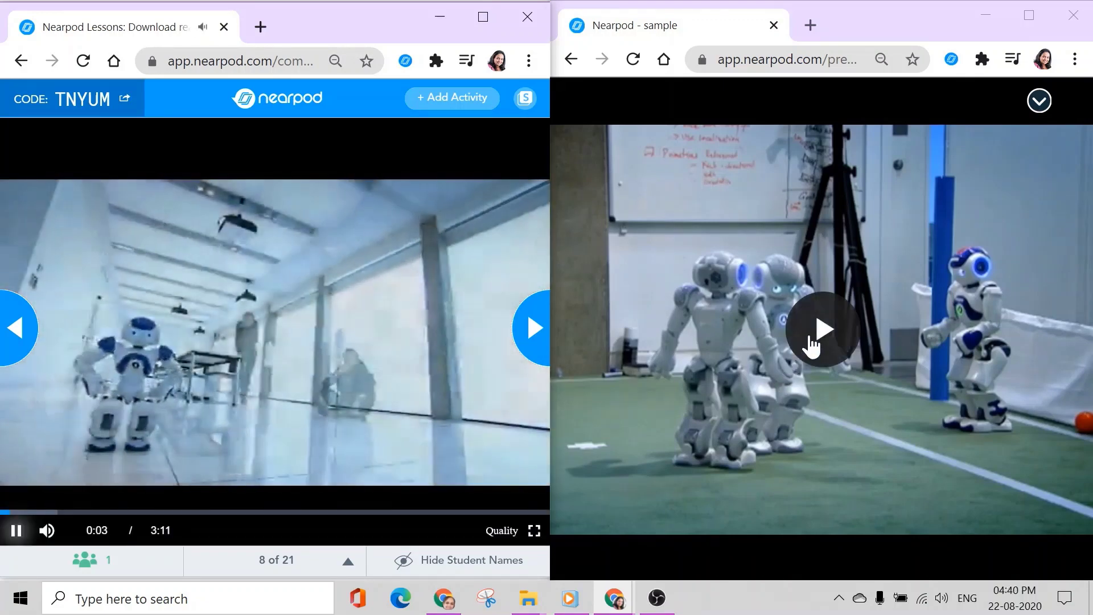
click(810, 339)
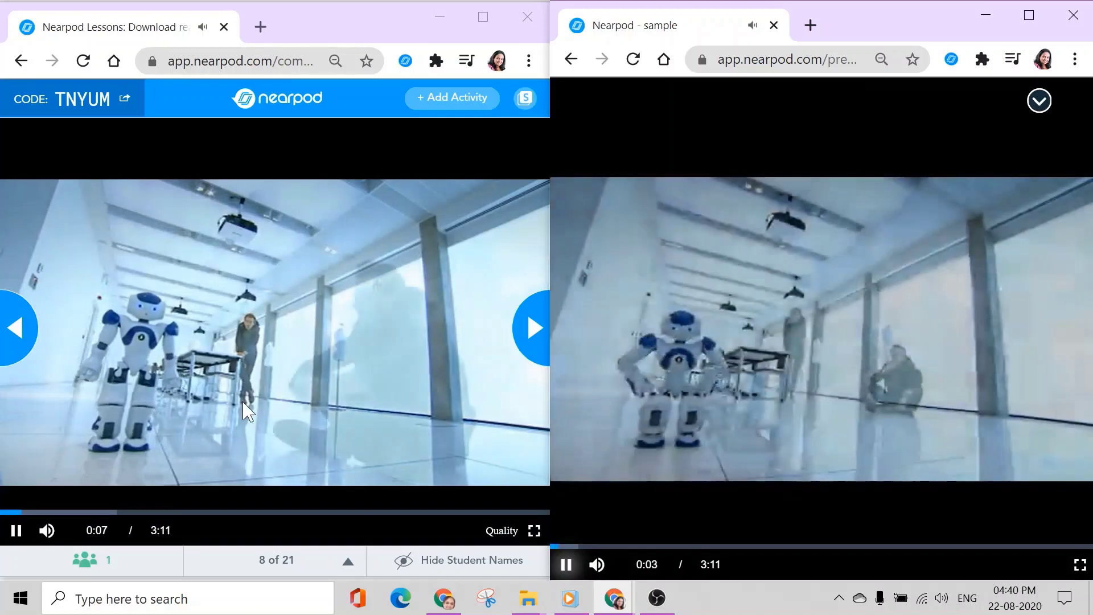
click(16, 530)
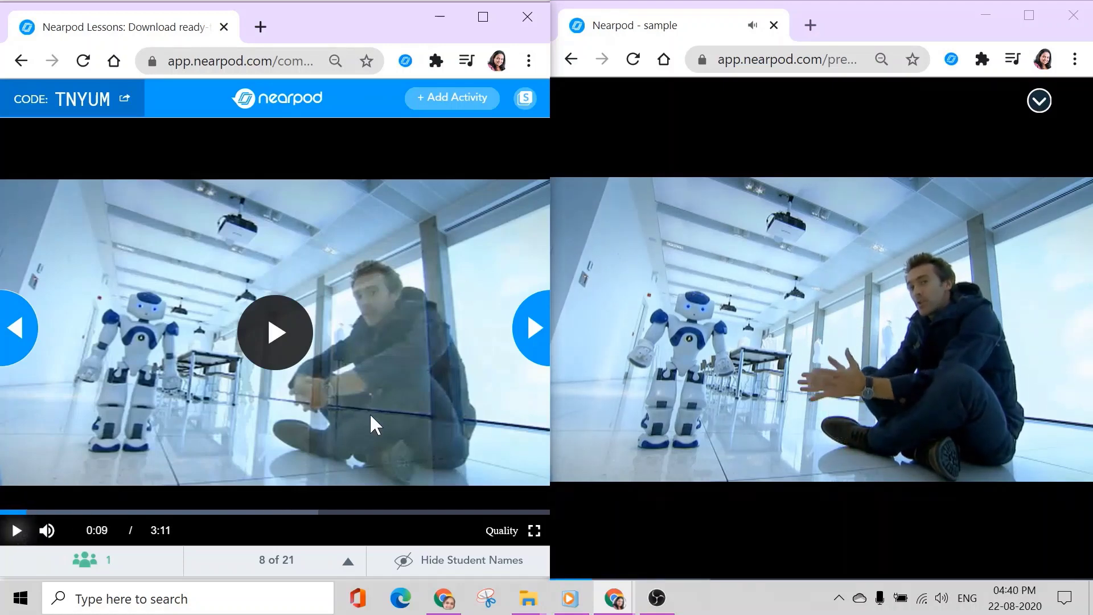
mouse_move(838, 357)
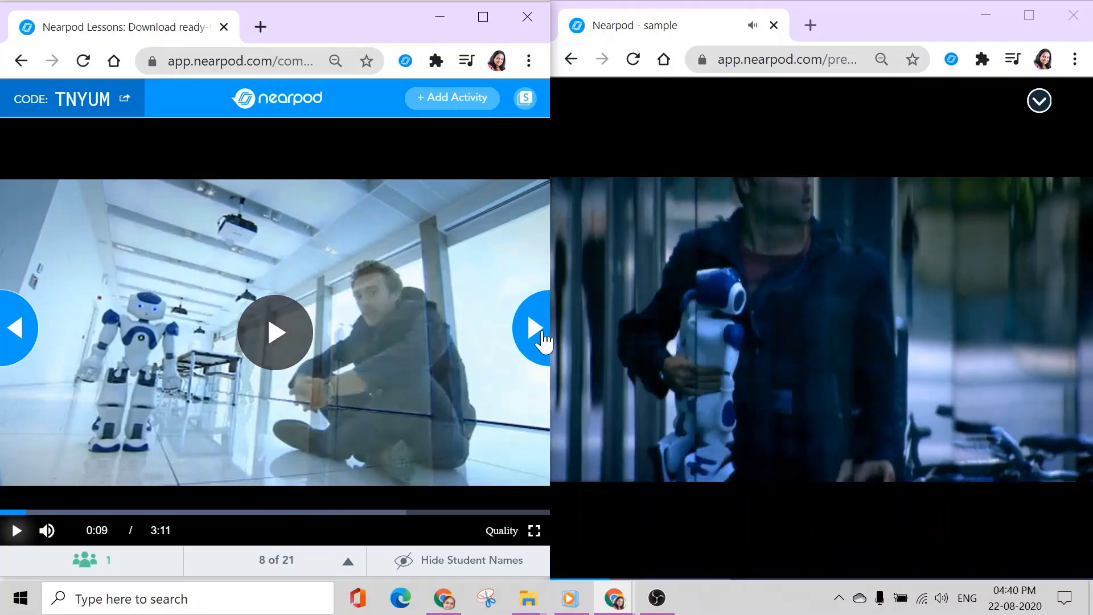
Step: Advance the lesson to the Quiz Assignment form on slide 9 and look through its questions in the student view
click(542, 336)
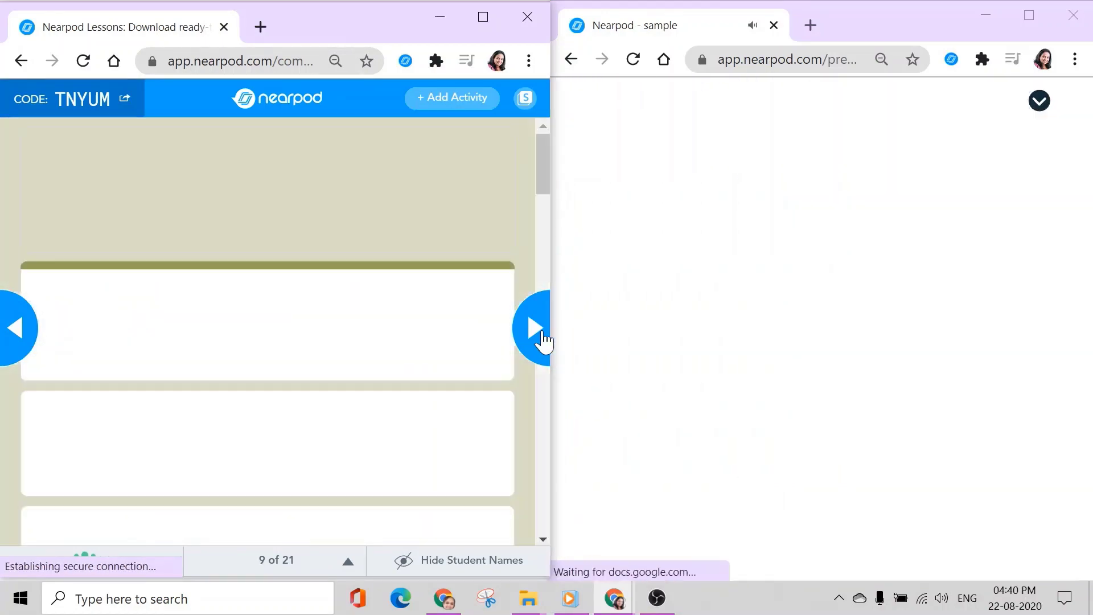
click(700, 420)
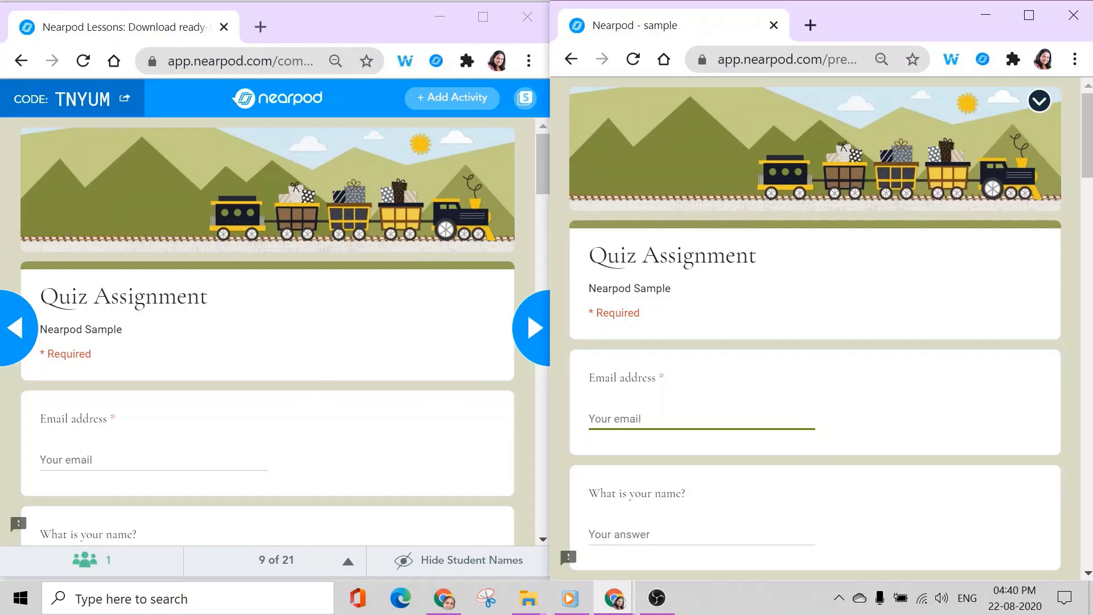
scroll(705, 305, down, 2)
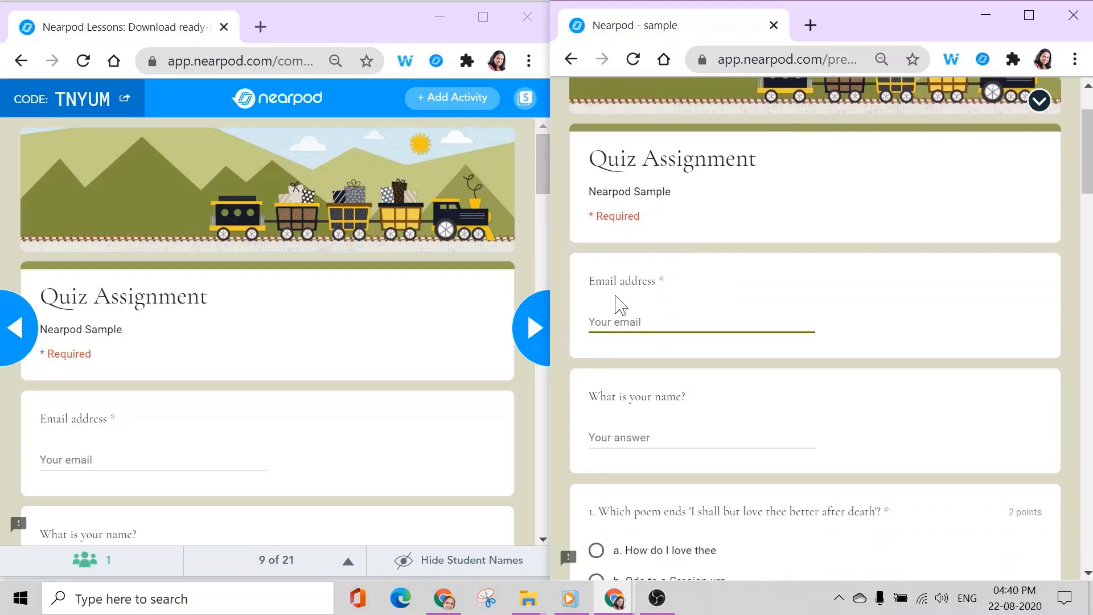
click(614, 315)
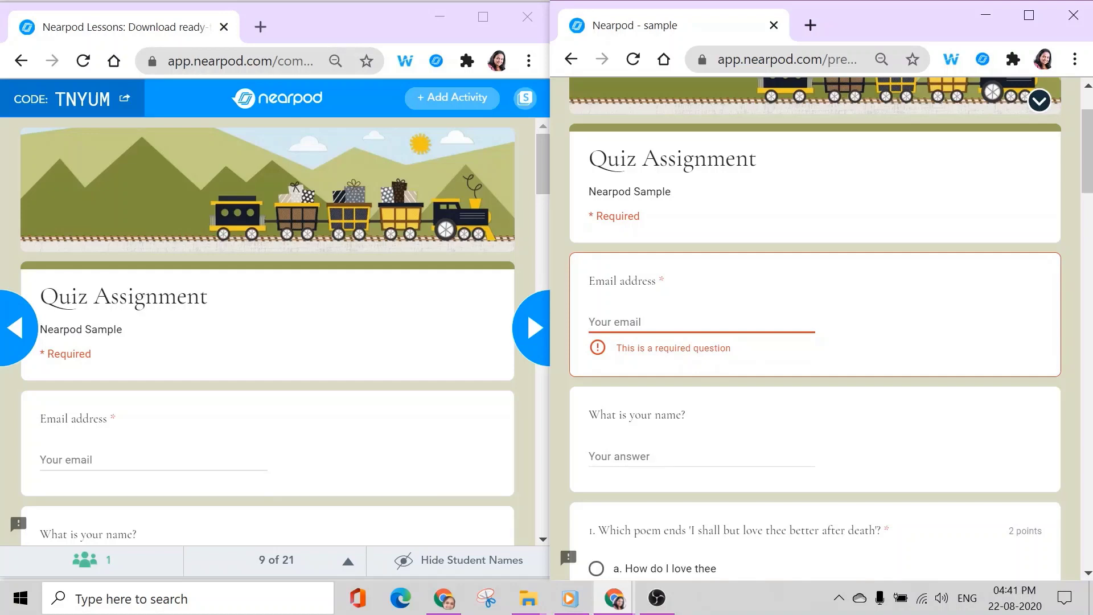
scroll(686, 341, down, 20)
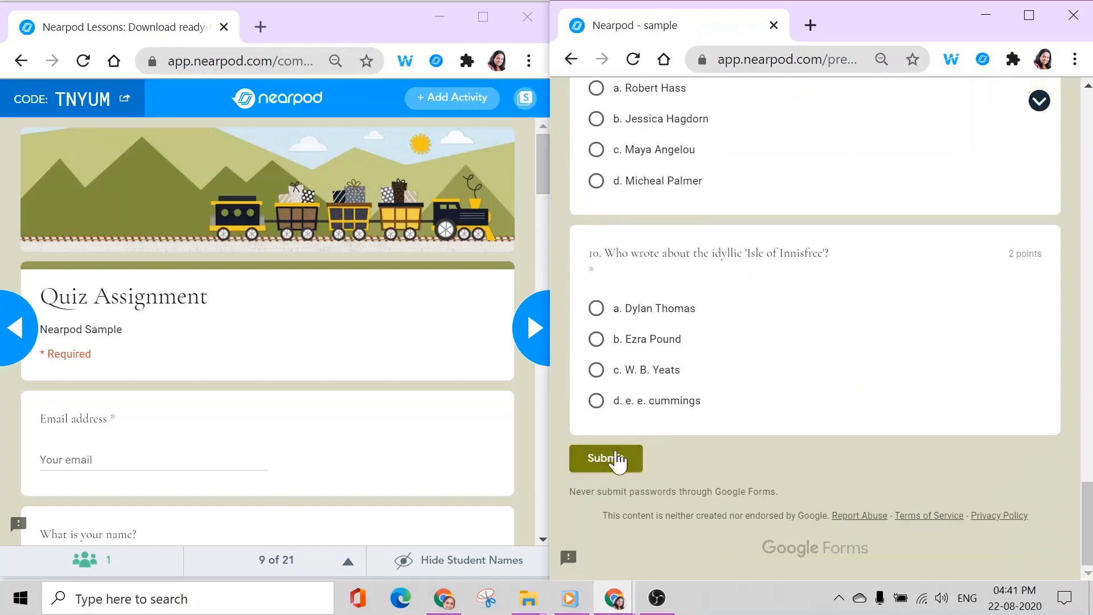
Step: Advance the lesson to the Thomas Jefferson Sway on slide 10 and look through its content in the student view
click(535, 347)
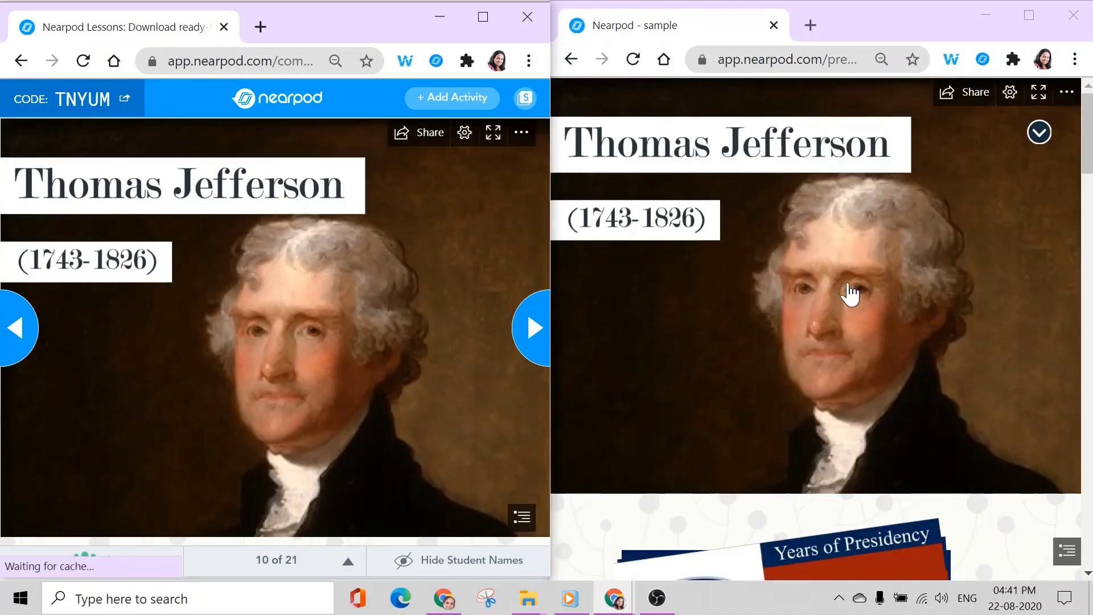
scroll(831, 310, down, 6)
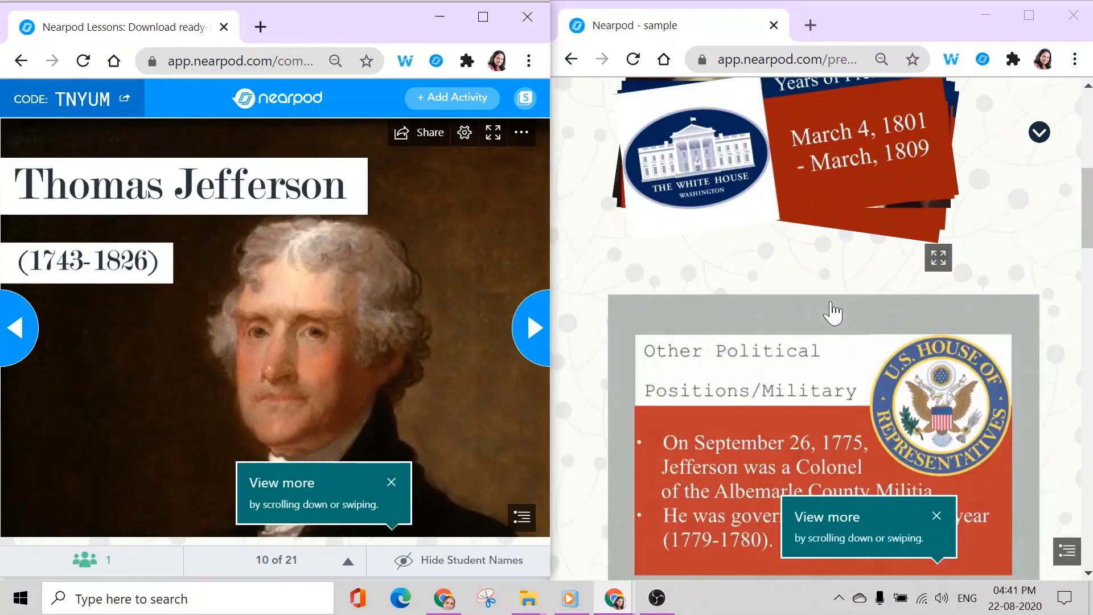
scroll(831, 311, down, 10)
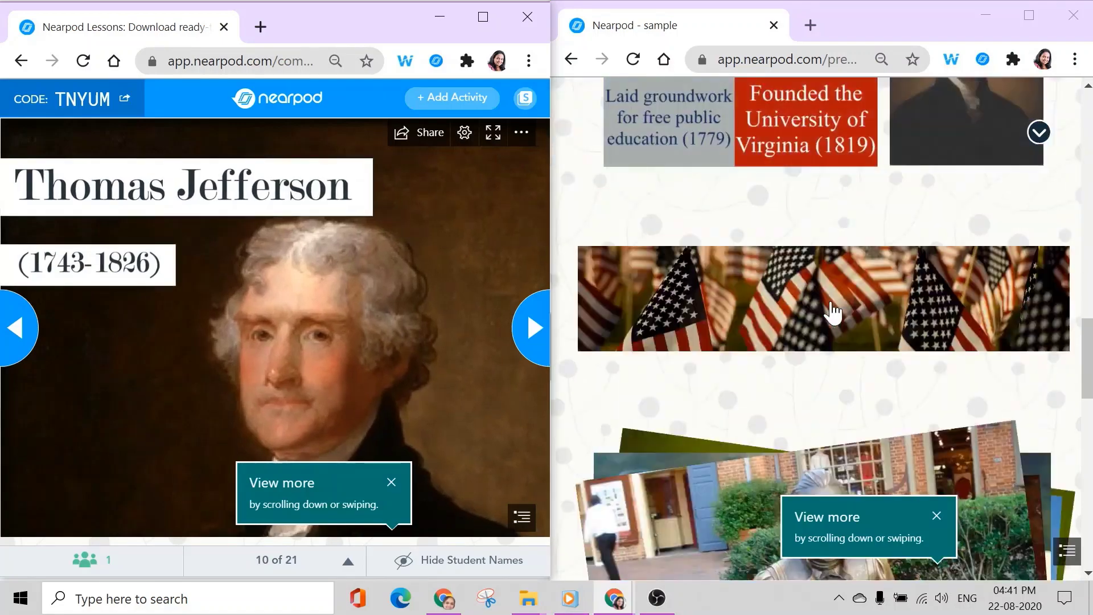
scroll(831, 311, down, 10)
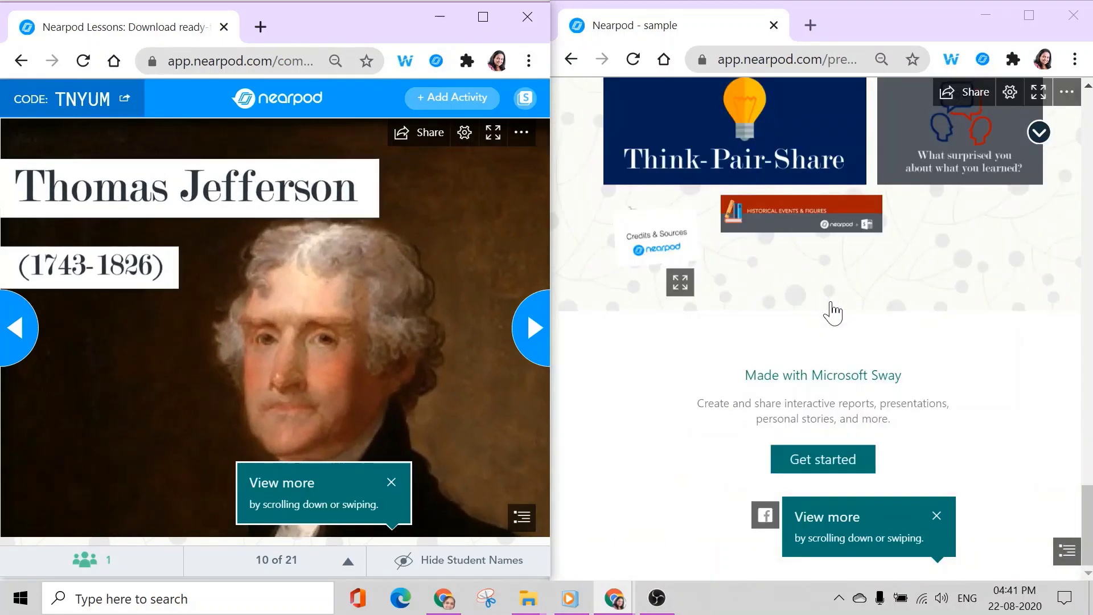
scroll(831, 310, up, 5)
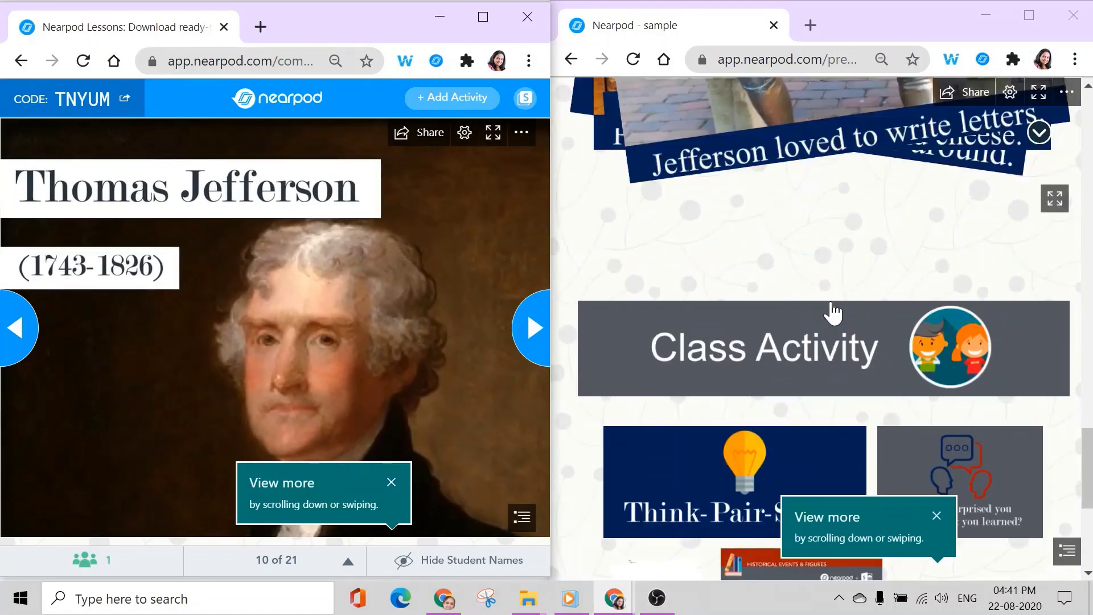
Step: Advance the lesson to the baby picture slideshow on slide 11 and view pictures 2 through 7 as the student
click(542, 333)
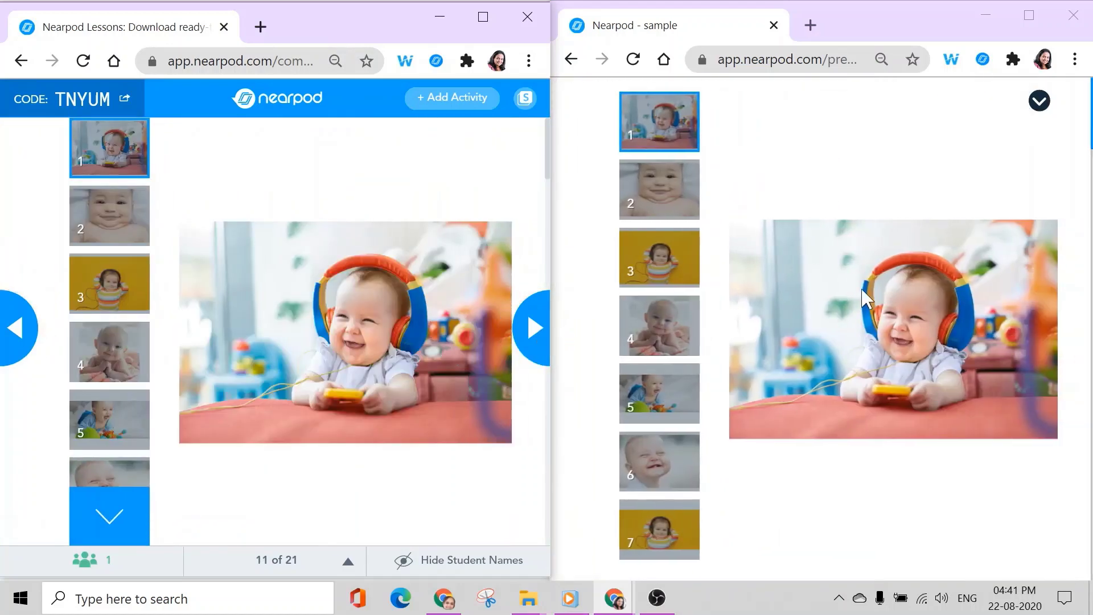
click(694, 200)
click(681, 231)
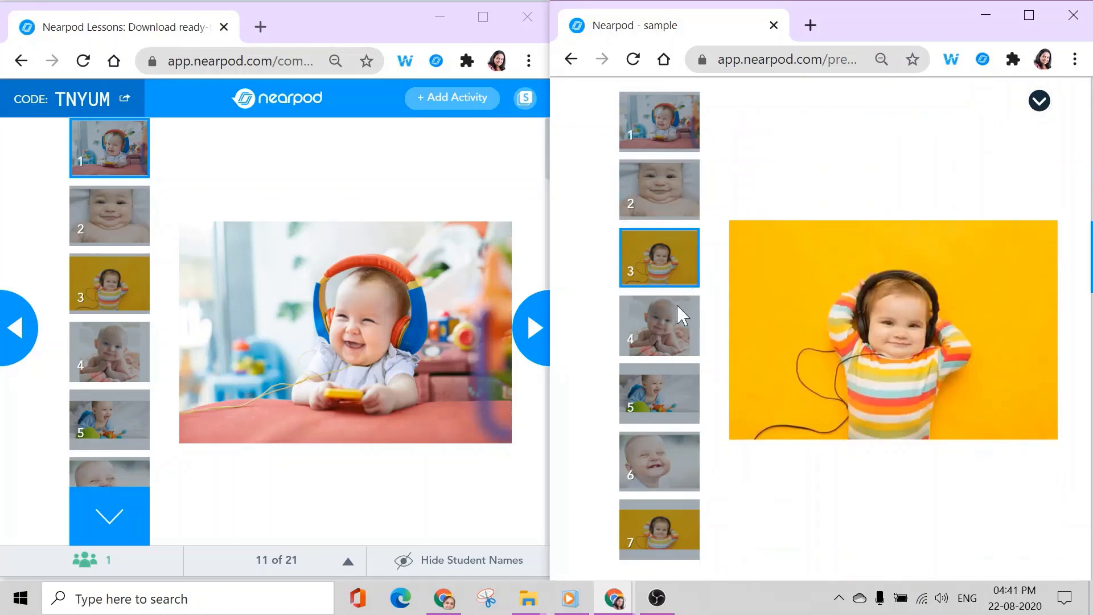
click(677, 308)
click(660, 398)
click(649, 488)
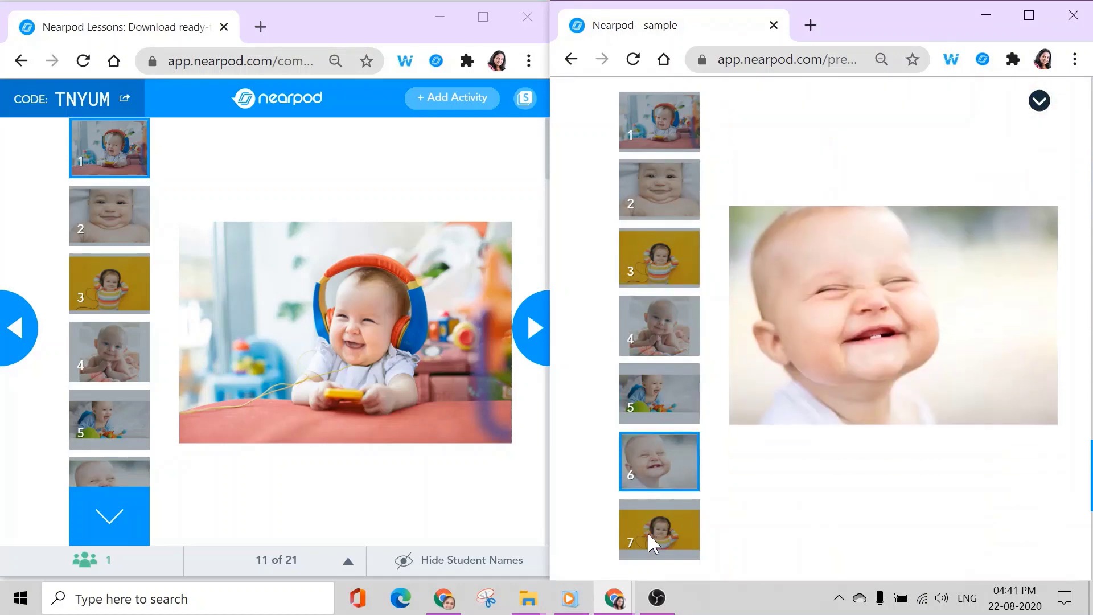
click(648, 535)
Step: Advance the lesson to the This Week in Science PDF on slide 12 and look through its pages as the student
click(539, 346)
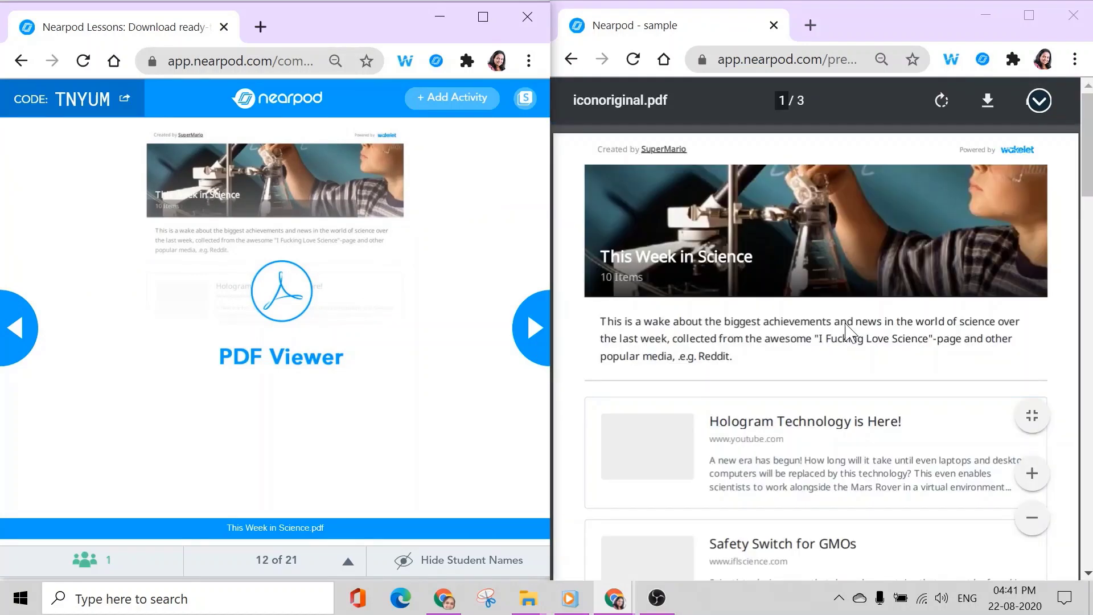
scroll(831, 308, down, 15)
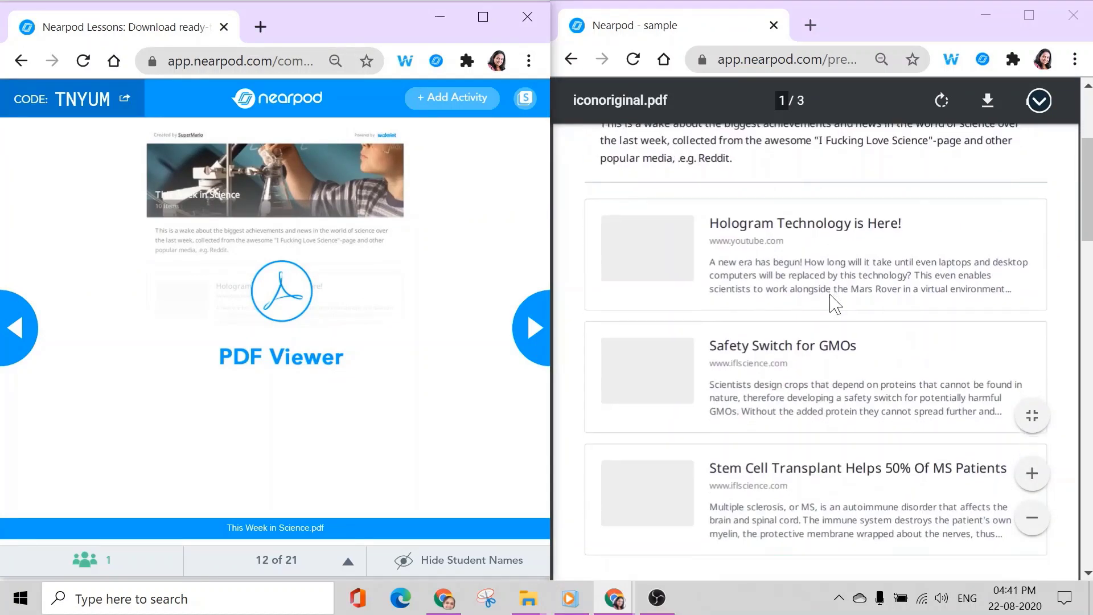
scroll(833, 310, down, 10)
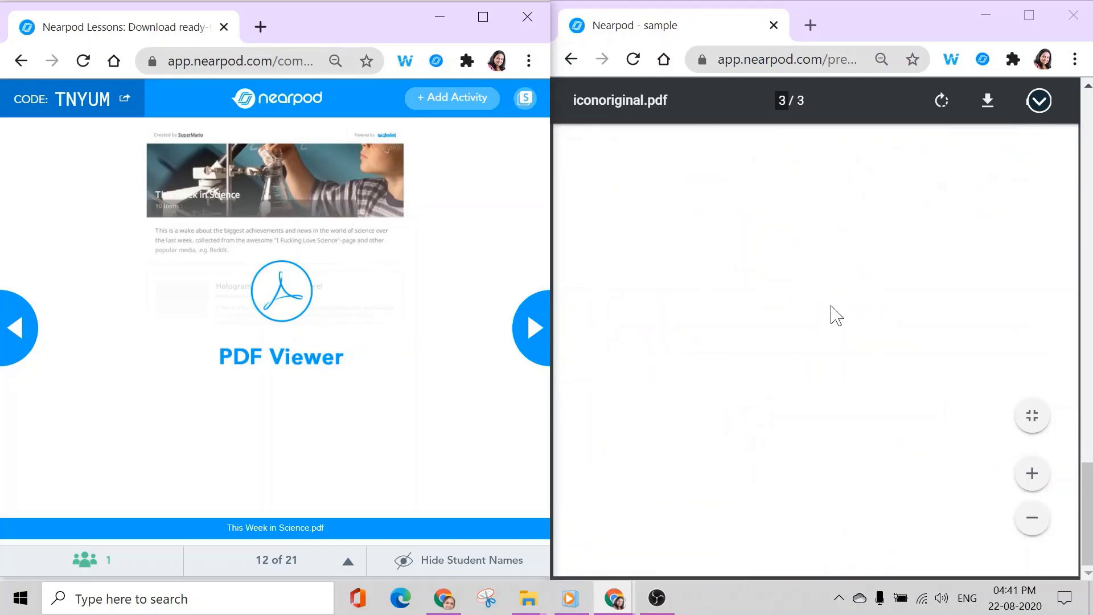
scroll(833, 310, up, 15)
scroll(832, 311, up, 10)
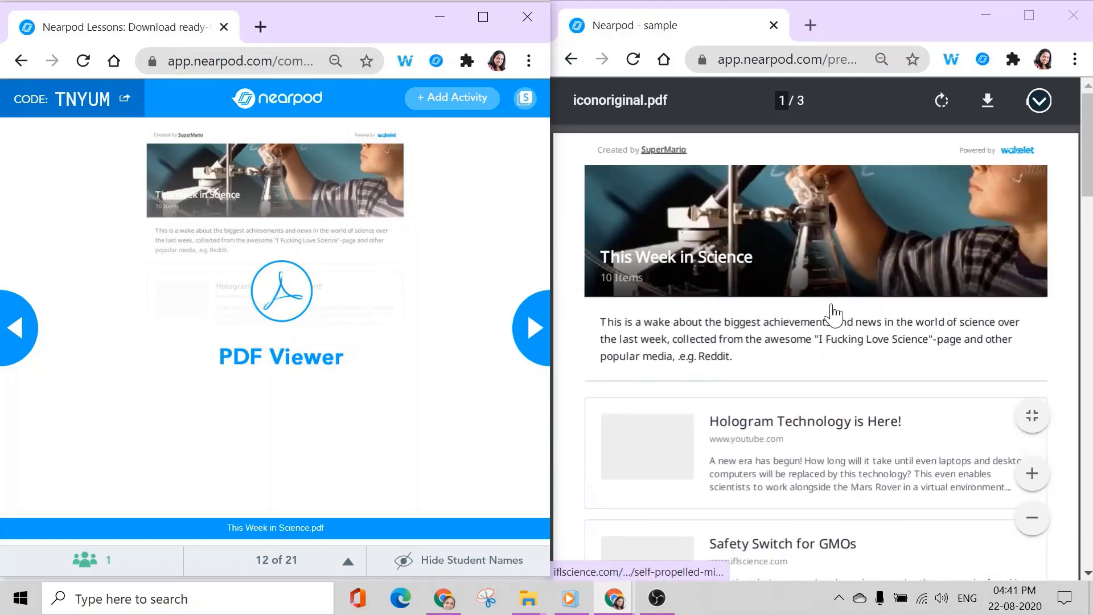
Step: Advance the lesson to the audio on slide 13 and play it in the student view
click(532, 330)
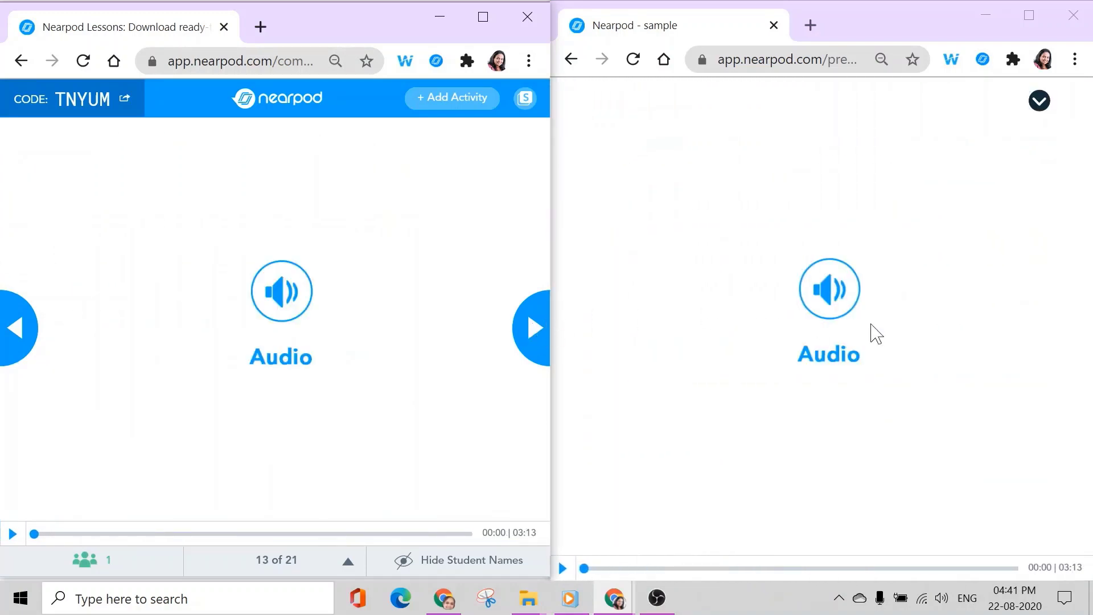
click(837, 309)
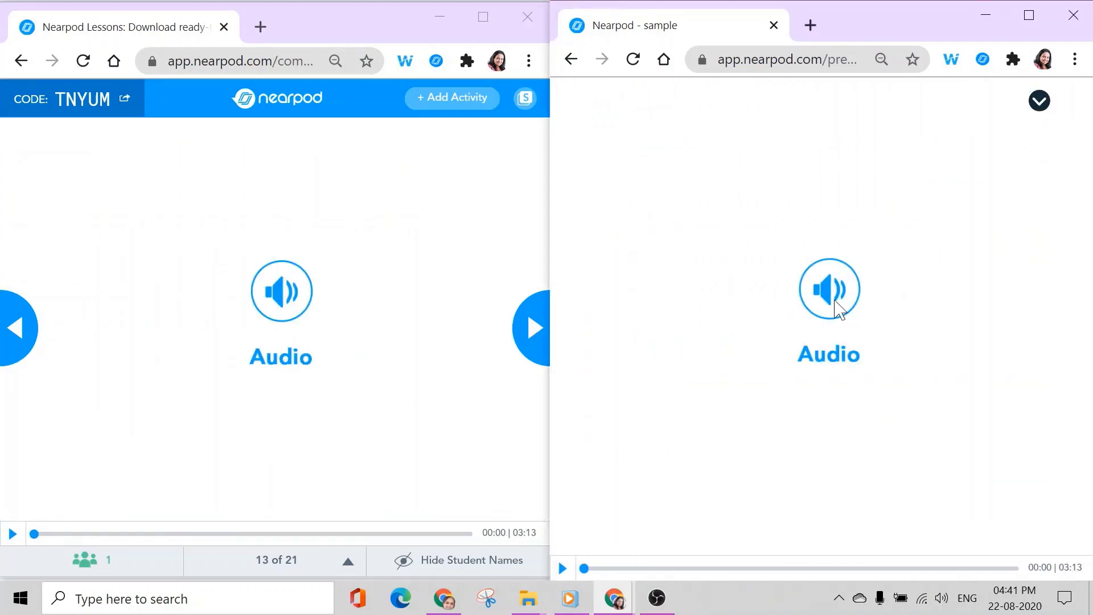
click(562, 568)
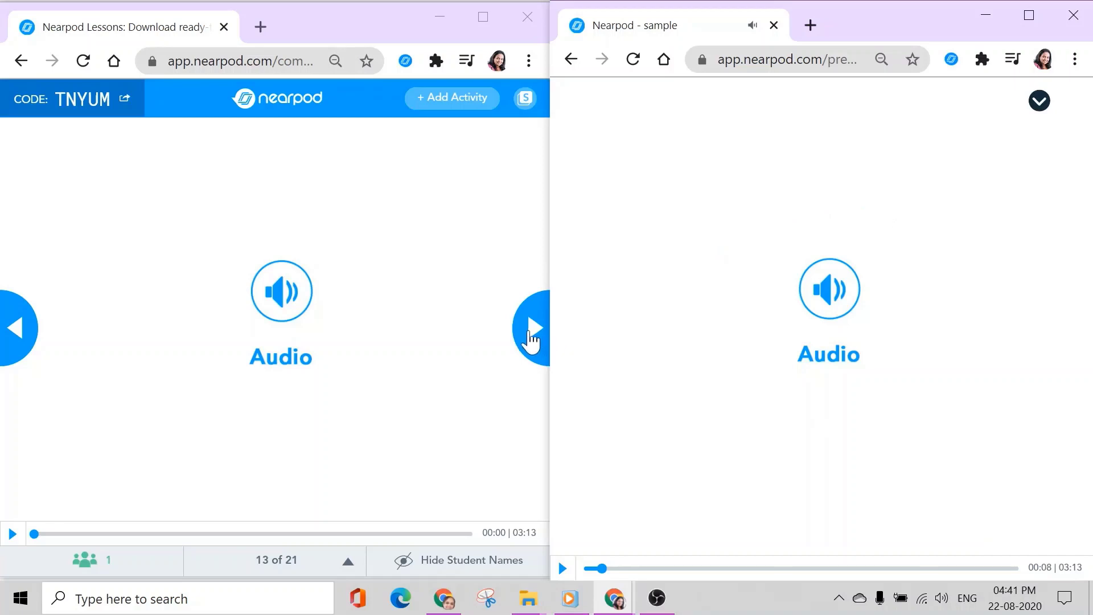
Step: Advance the lesson to the Time to Climb activity on slide 14 and review the activity types that can be added mid-lesson
click(529, 333)
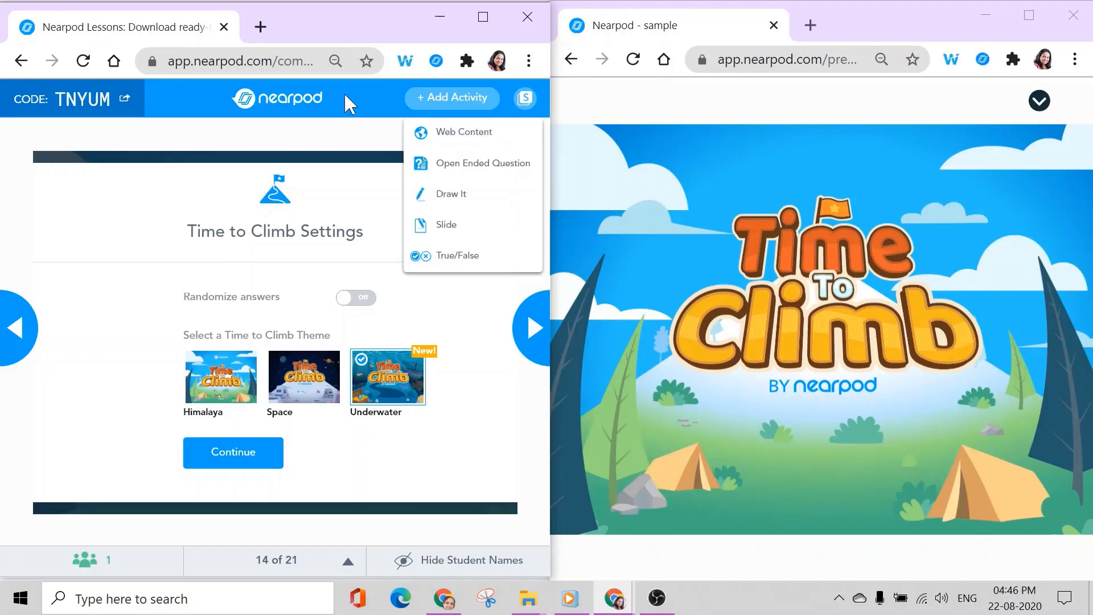
click(345, 95)
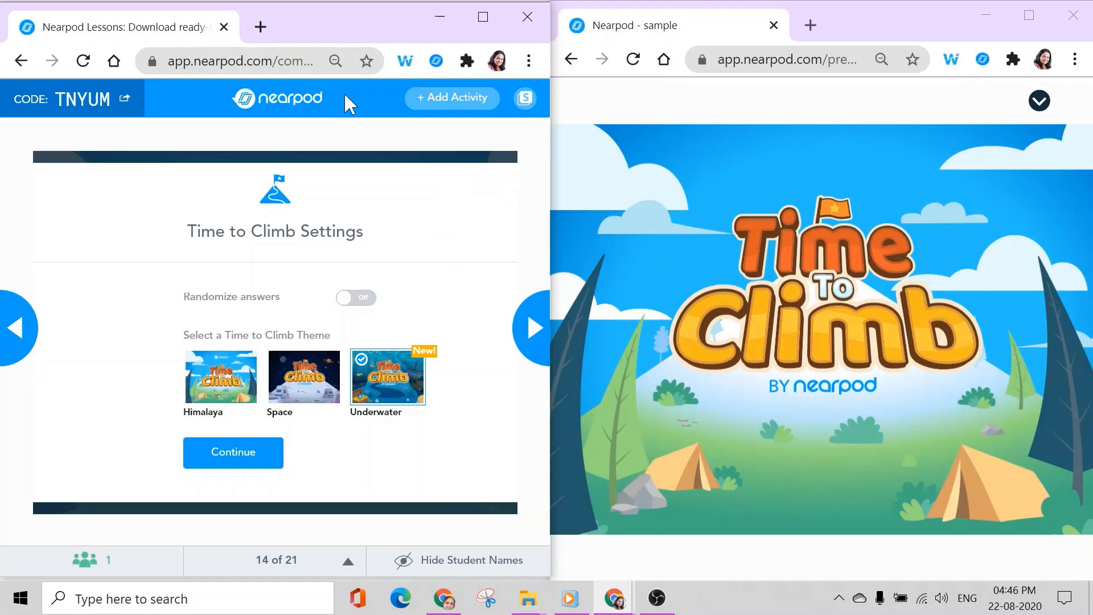
click(447, 112)
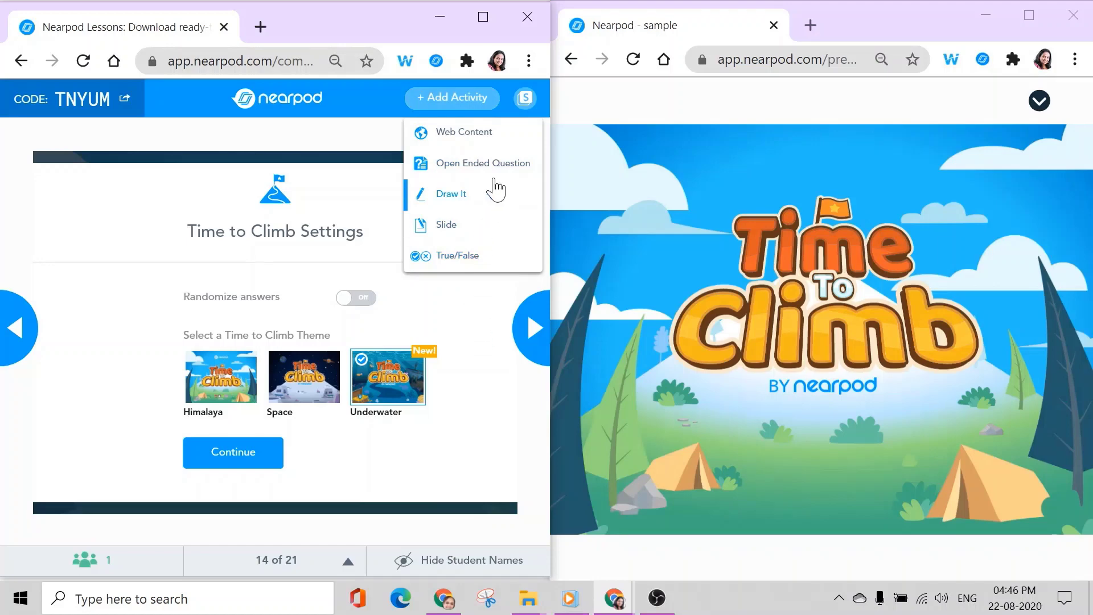
click(349, 139)
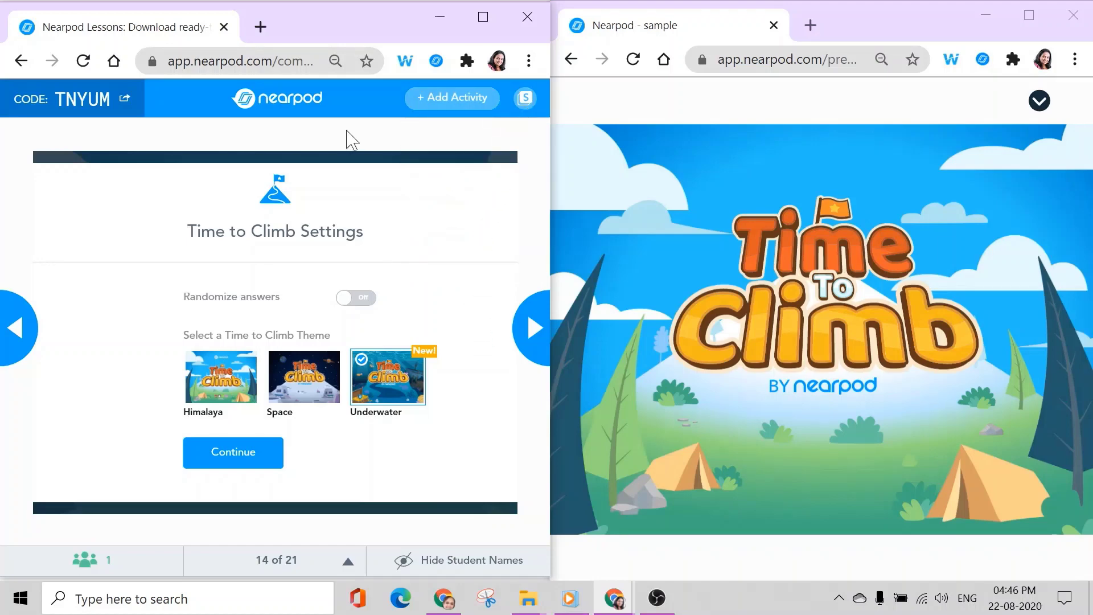
Step: Switch the teacher window to student view, then return to the library and resume the sample lesson's active live participation session
click(523, 100)
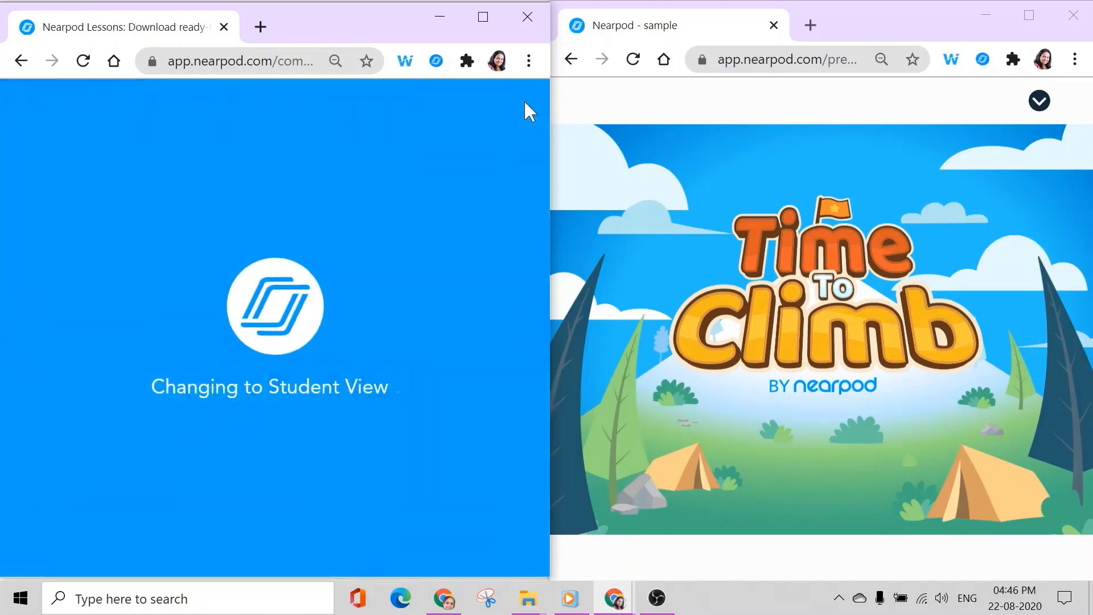
click(19, 63)
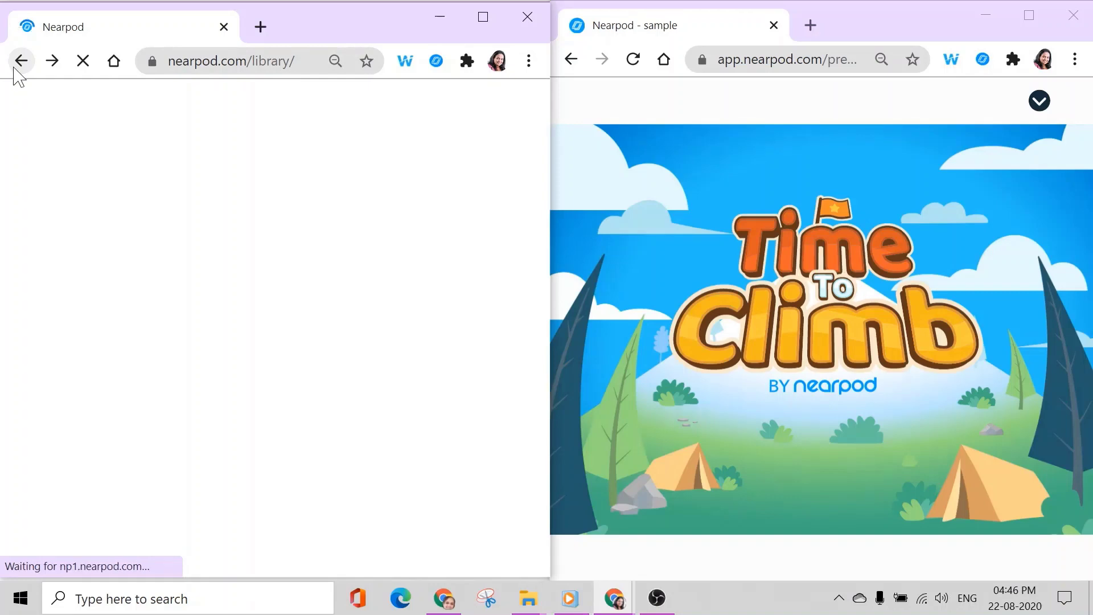
mouse_move(500, 427)
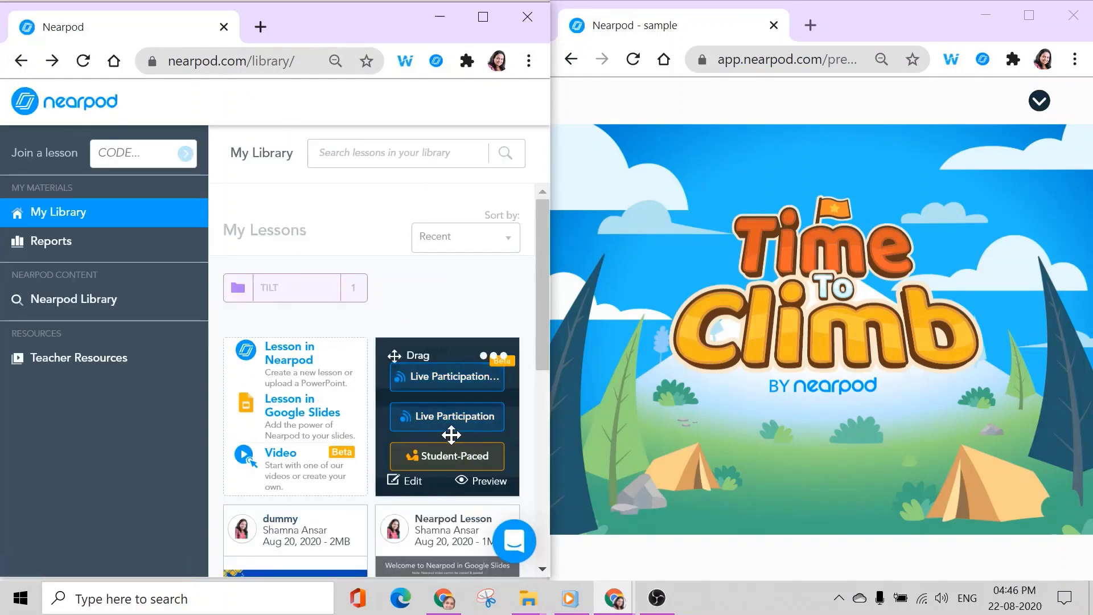
click(487, 417)
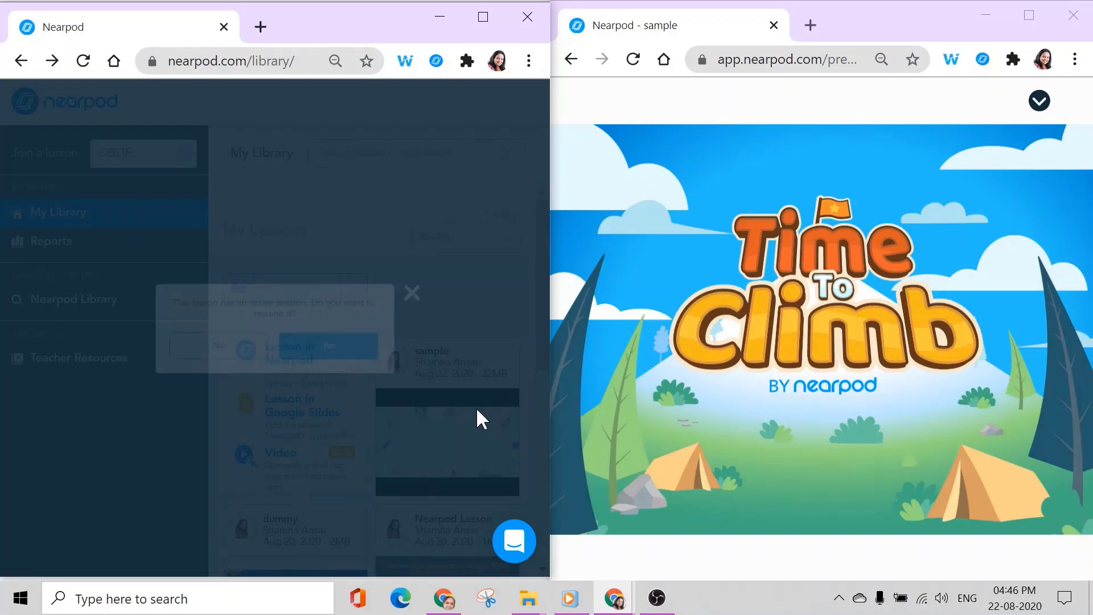
click(325, 358)
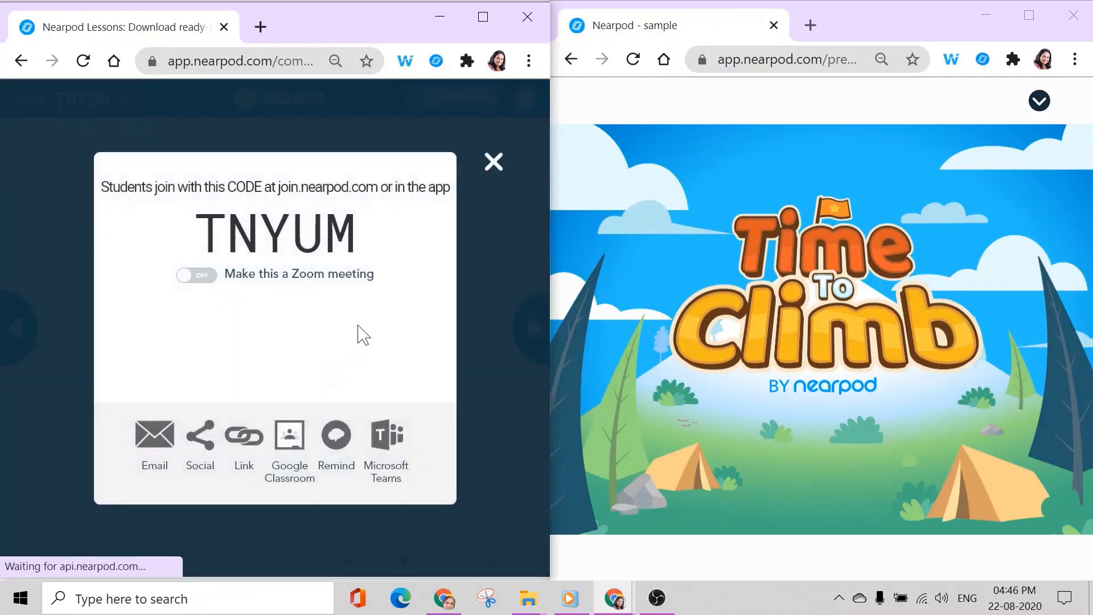
click(493, 166)
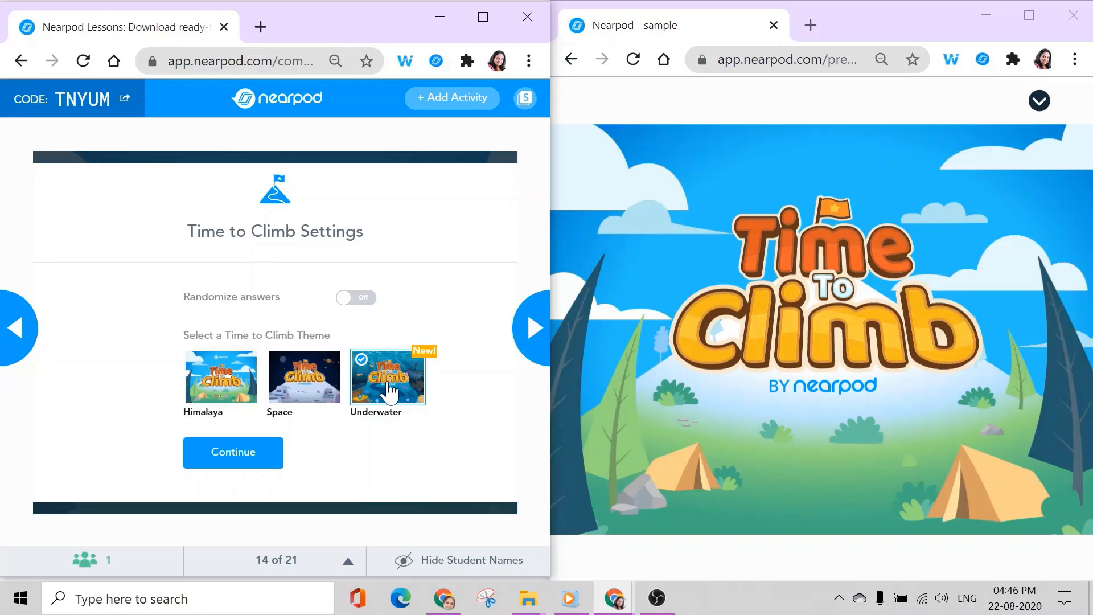
Step: Launch Time to Climb with the Underwater theme and join it from the student view as the penguin character
click(234, 456)
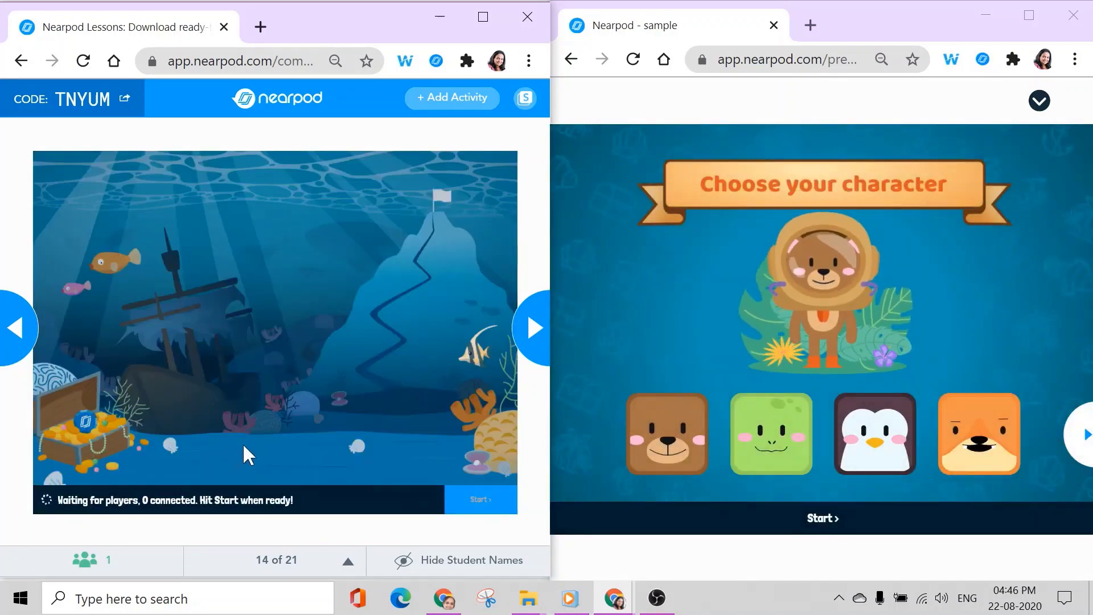
click(773, 433)
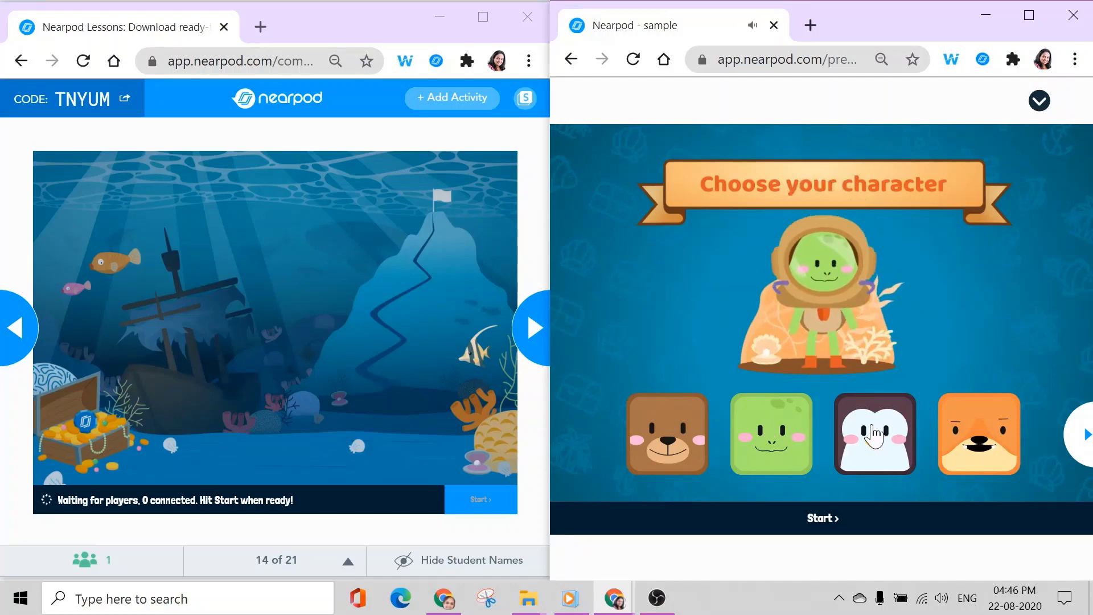
click(873, 436)
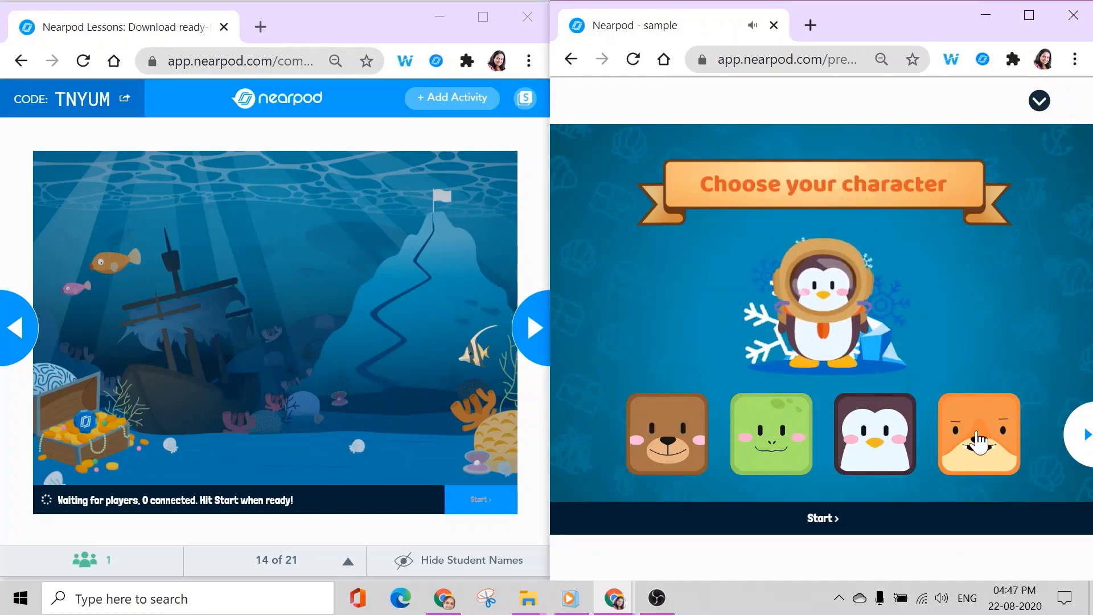
click(977, 441)
click(869, 433)
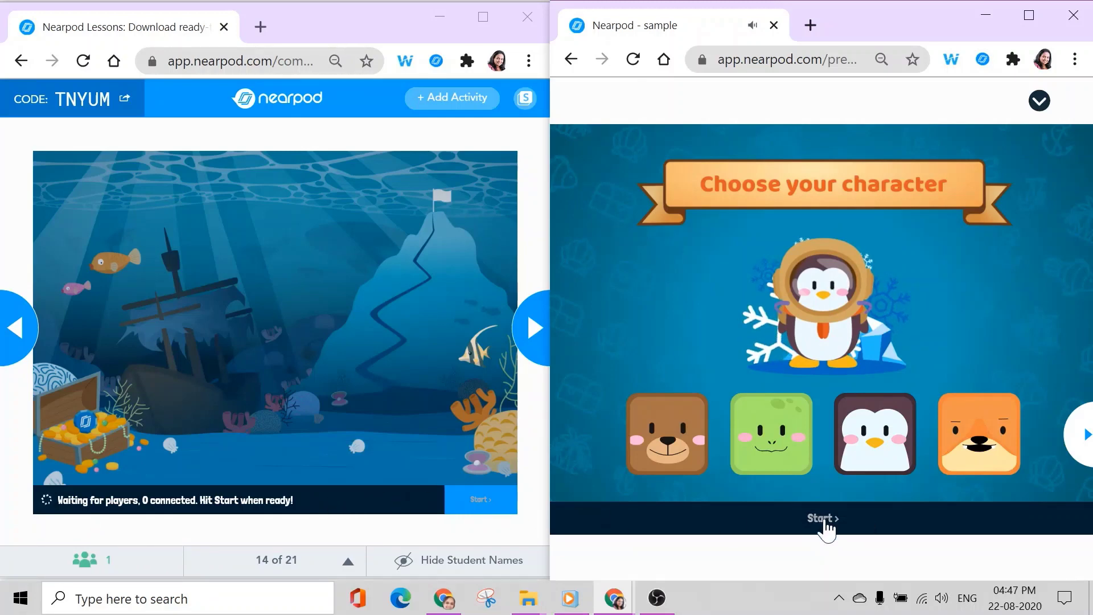
click(823, 520)
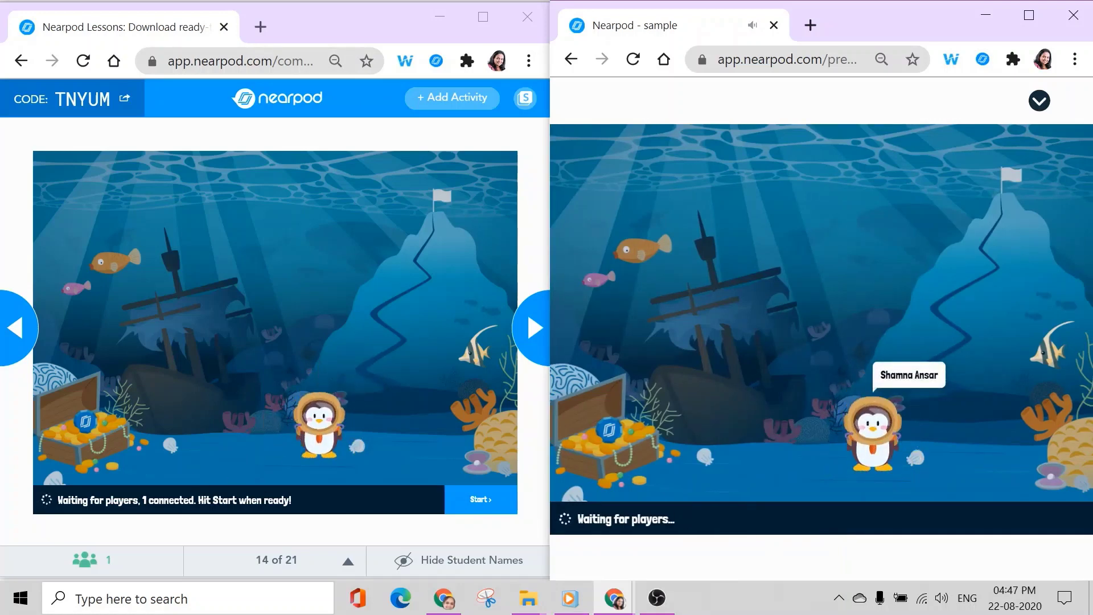
Step: Start the Time to Climb game and answer its questions as the student with "3 dimensional images" and "Switzerland"
click(480, 509)
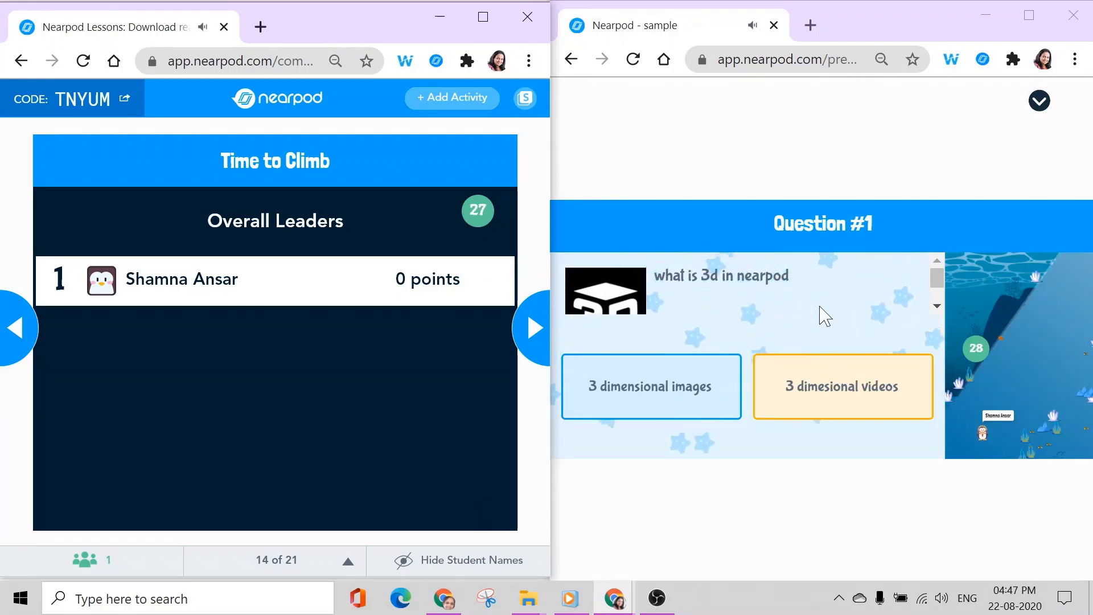
click(654, 407)
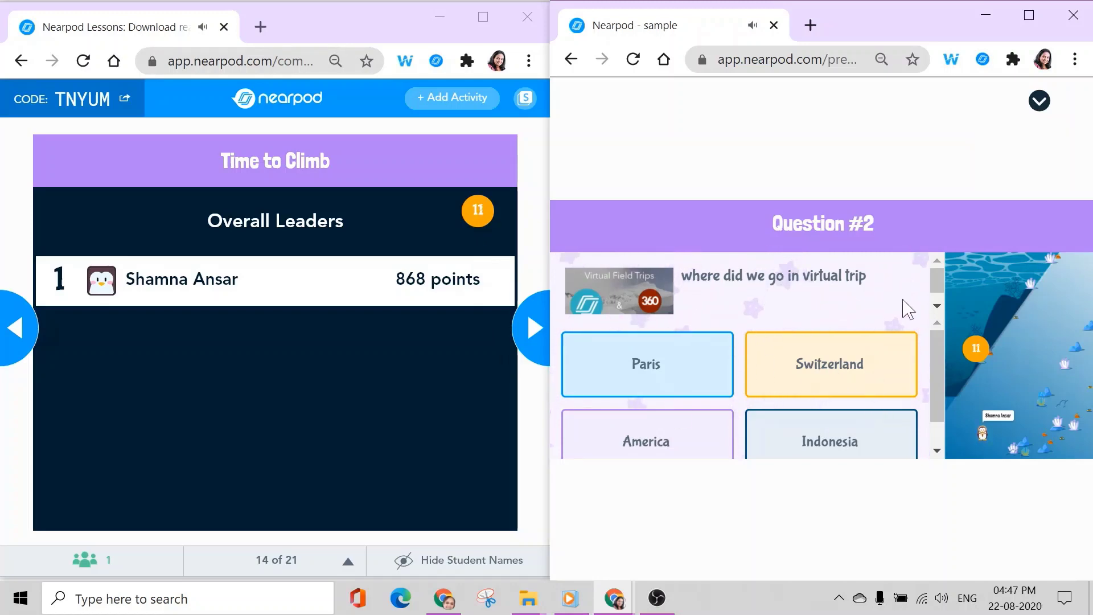
scroll(933, 349, down, 1)
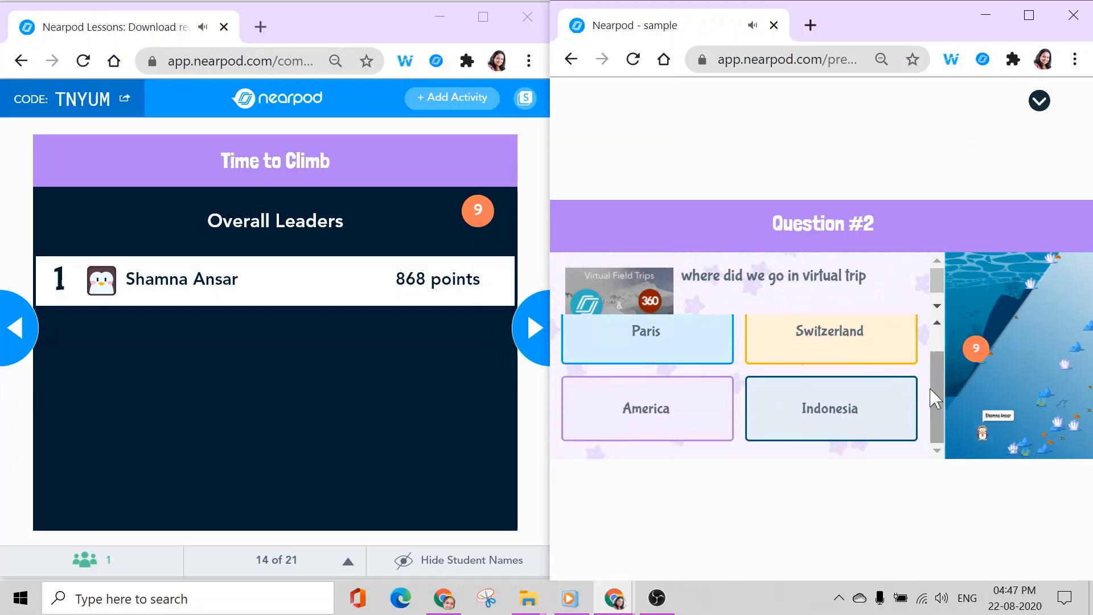
click(826, 340)
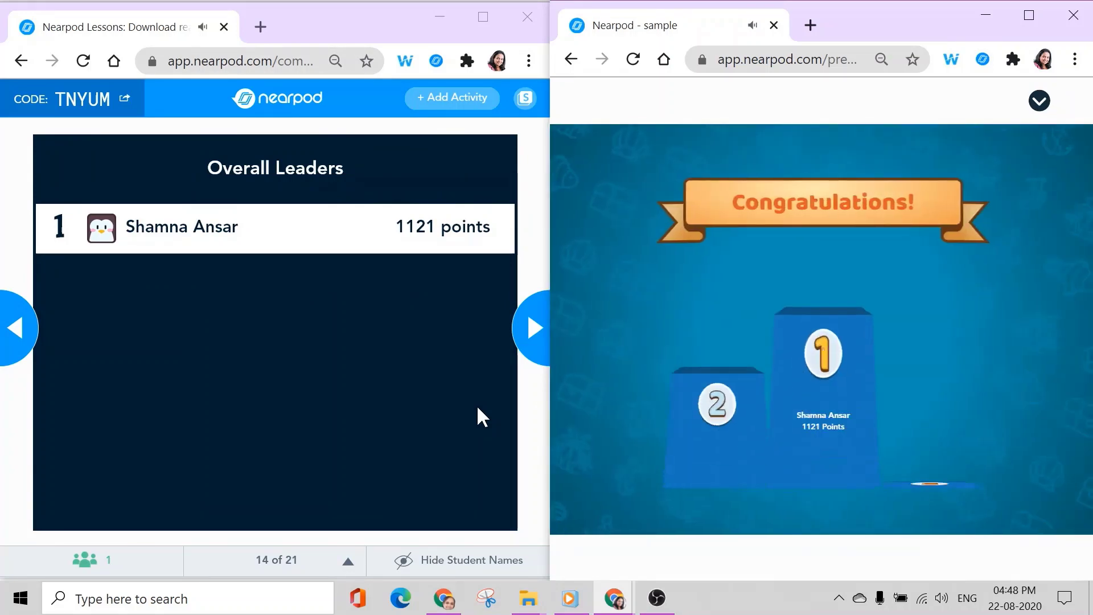
Step: Advance the lesson to Matching Pairs on slide 15, start the activity and widen the student window
click(534, 336)
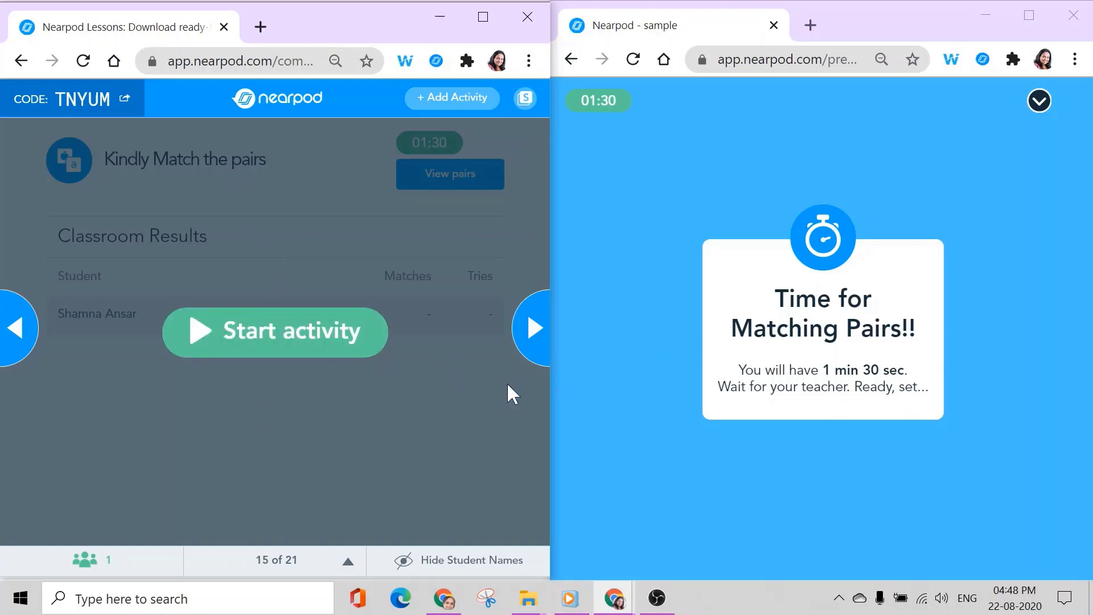
click(279, 341)
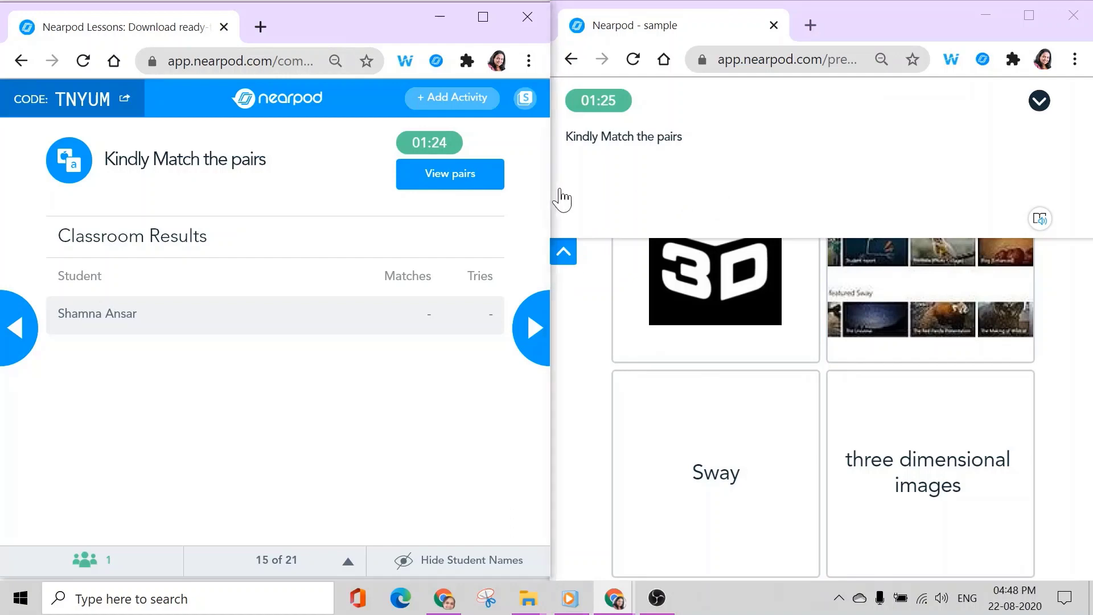
drag(550, 191, 482, 193)
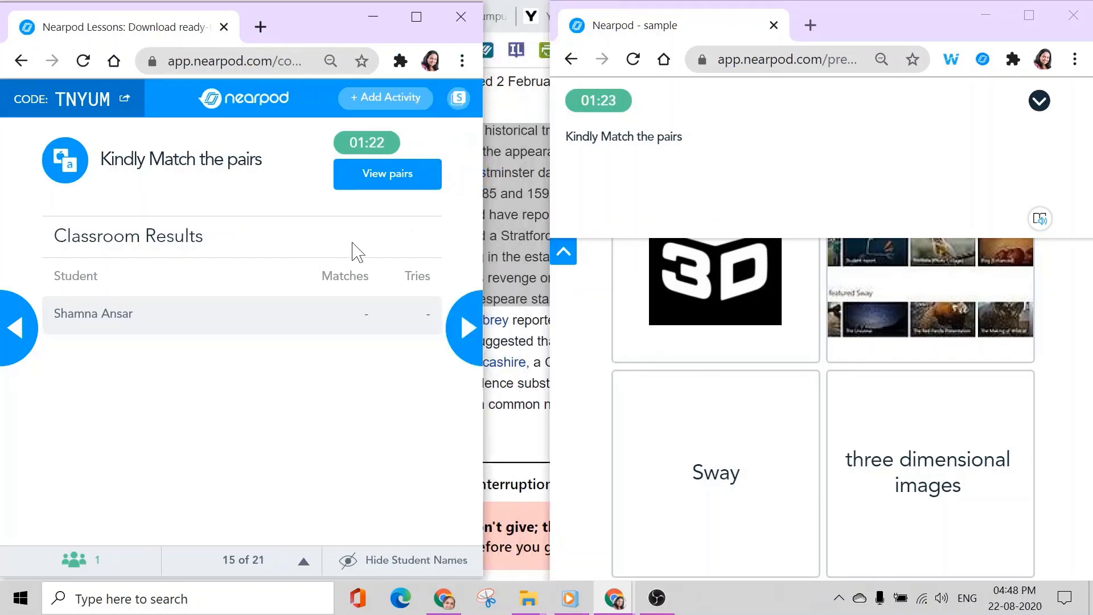
drag(547, 204, 448, 221)
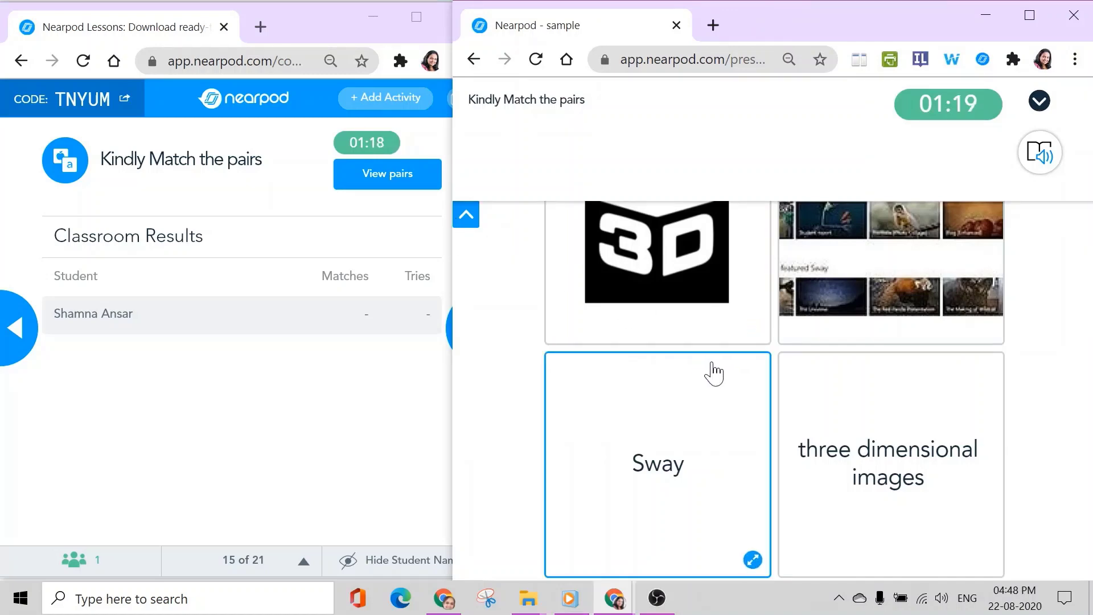
Step: As the student, match the 3D logo with "three dimensional images" and "Sway" with its screenshot, closing the completion message
click(647, 272)
click(884, 472)
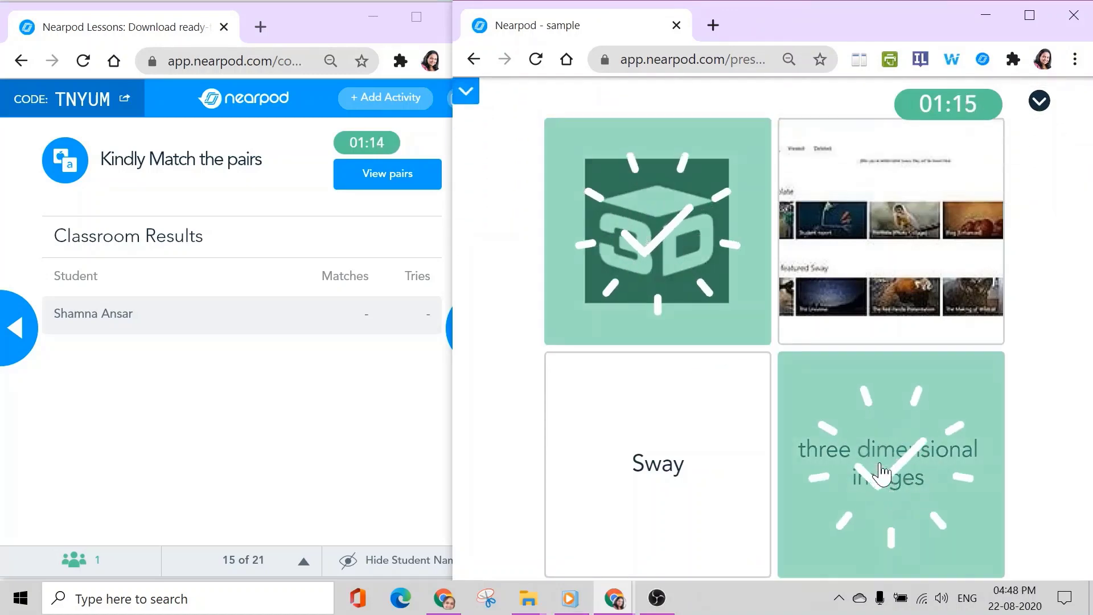
click(643, 502)
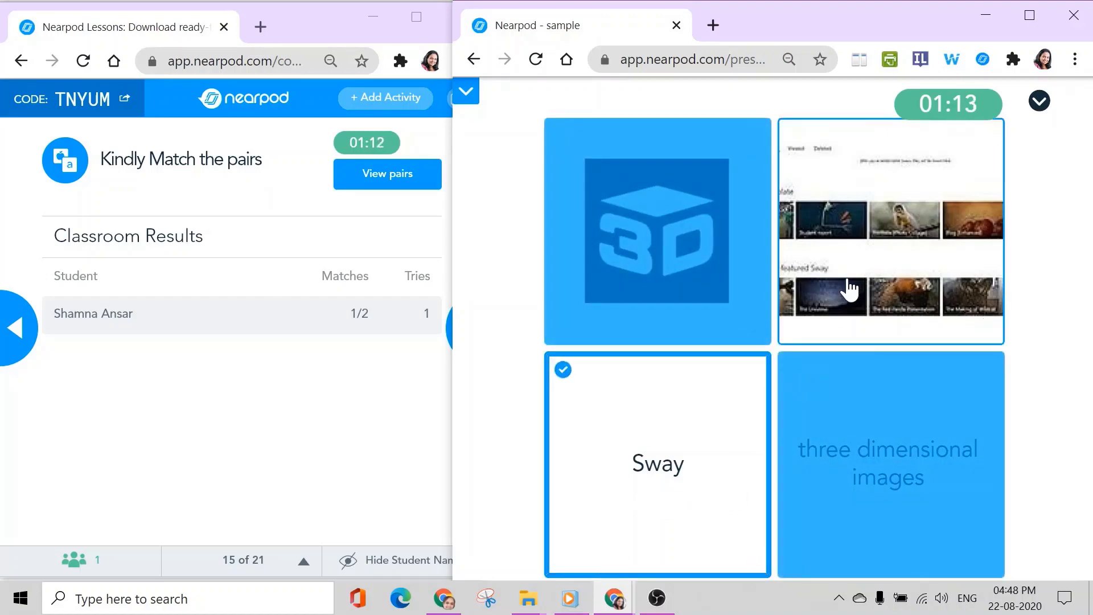
click(859, 307)
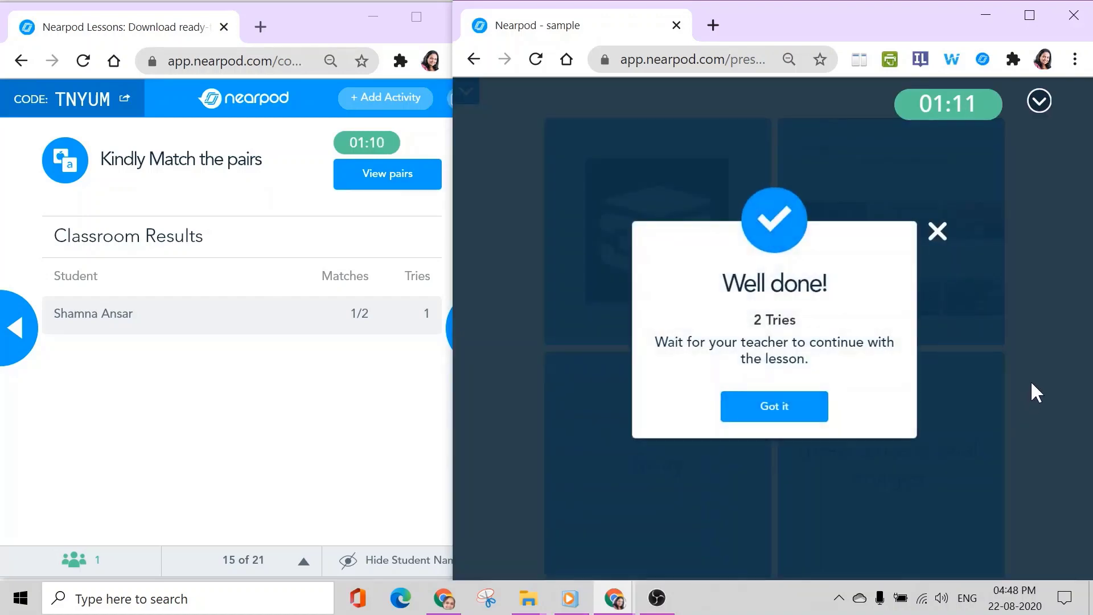
click(800, 409)
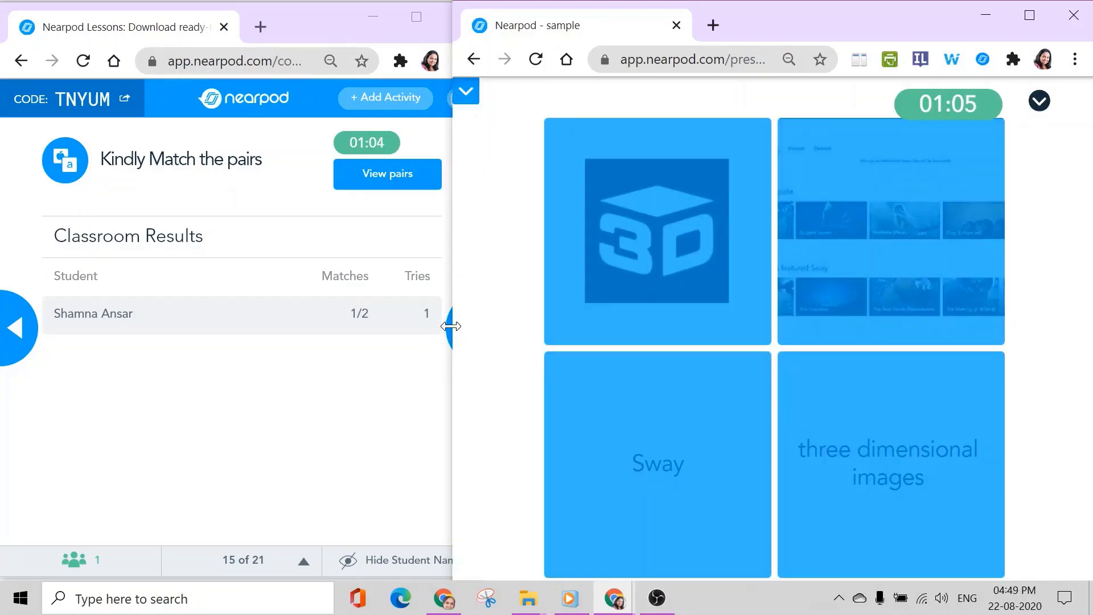
Step: Narrow the student window again and review the correct pairs in the teacher view of Matching Pairs
drag(451, 326, 520, 342)
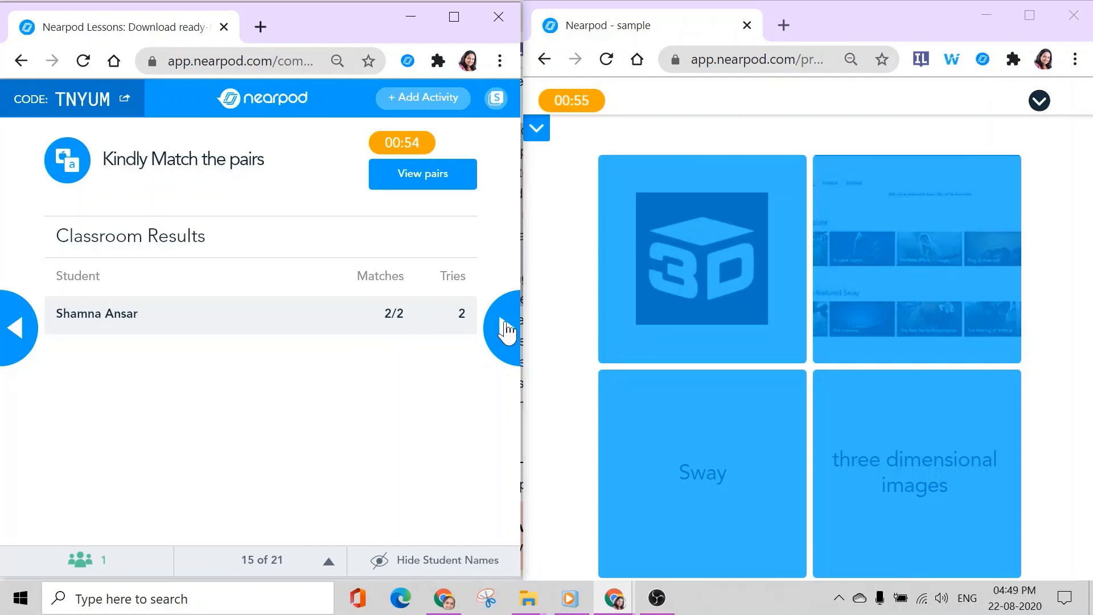
click(434, 181)
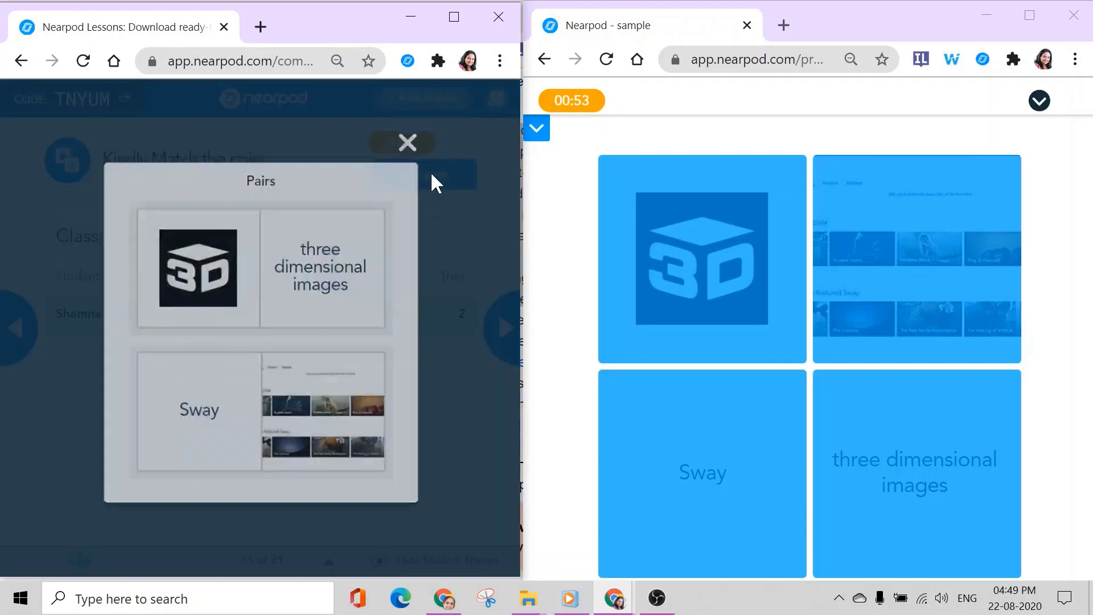
click(408, 139)
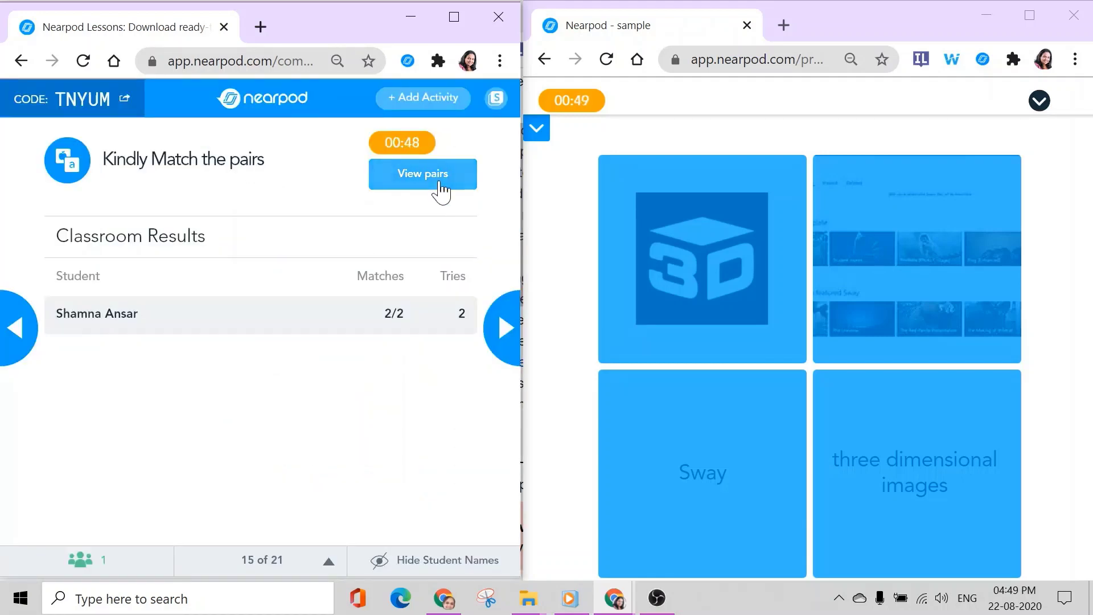
Step: Advance the lesson to the Draw It activity on slide 16 and draw a red apple outline as the student
click(498, 347)
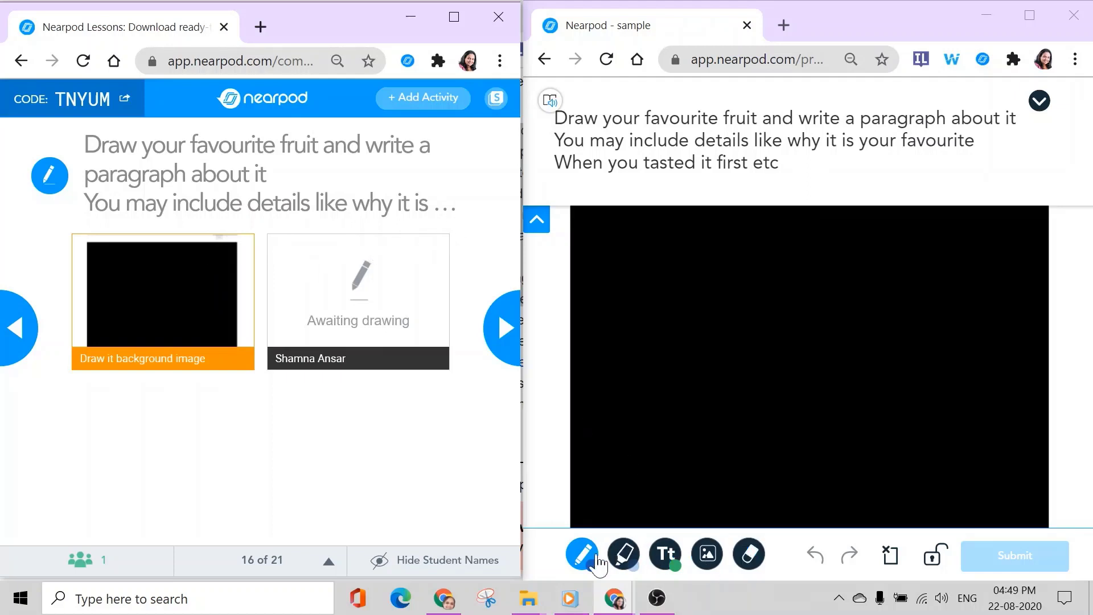
click(582, 561)
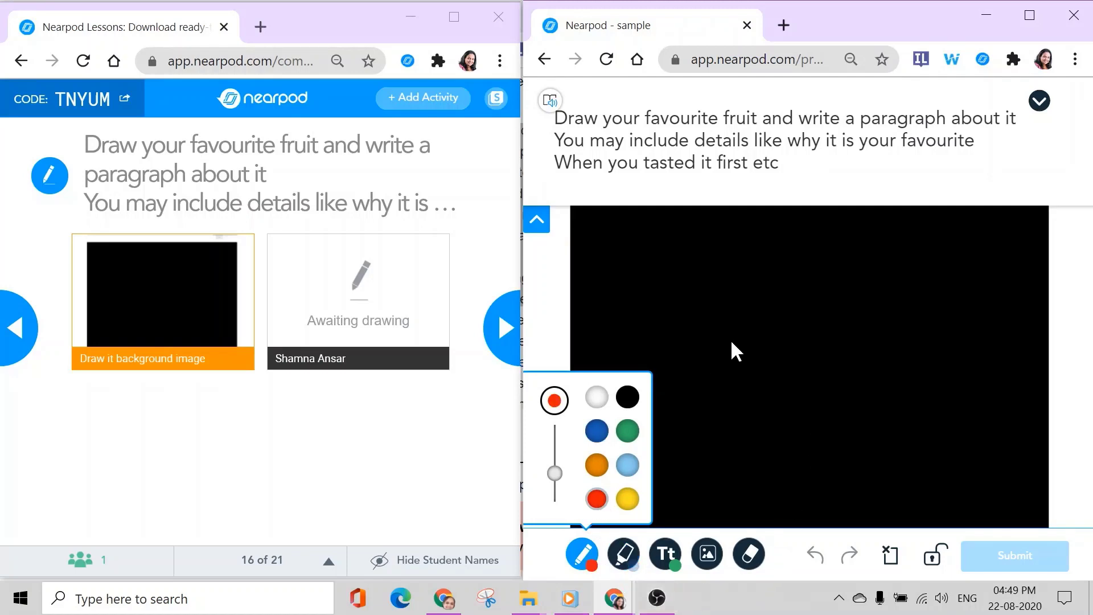
drag(763, 306, 697, 341)
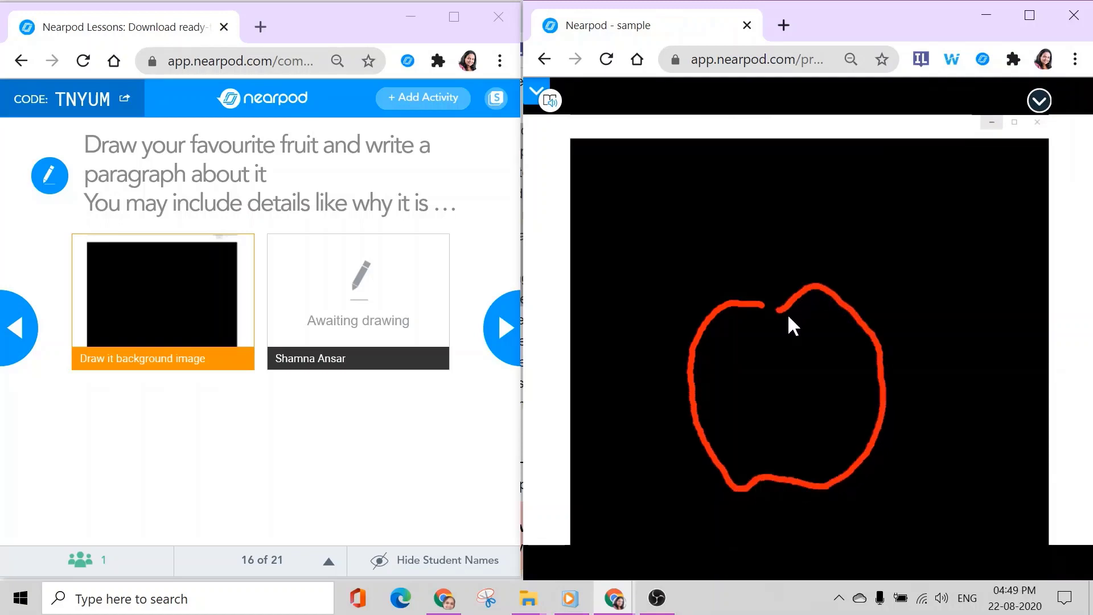
Step: Draw a stem and a leaf in green on top of the apple in the student's drawing
click(580, 555)
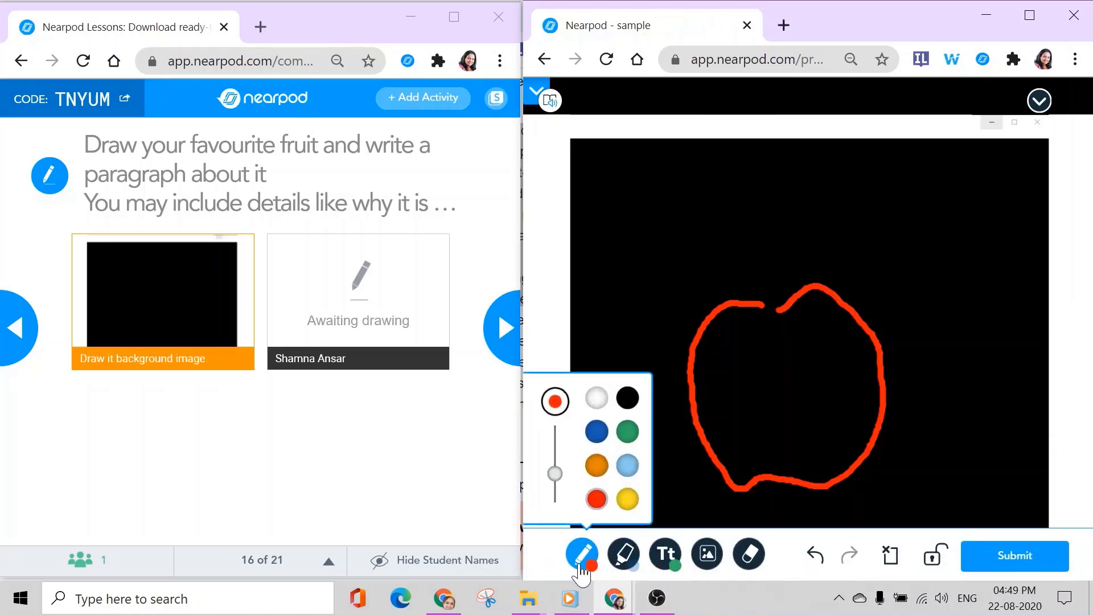
click(768, 309)
drag(767, 311, 793, 239)
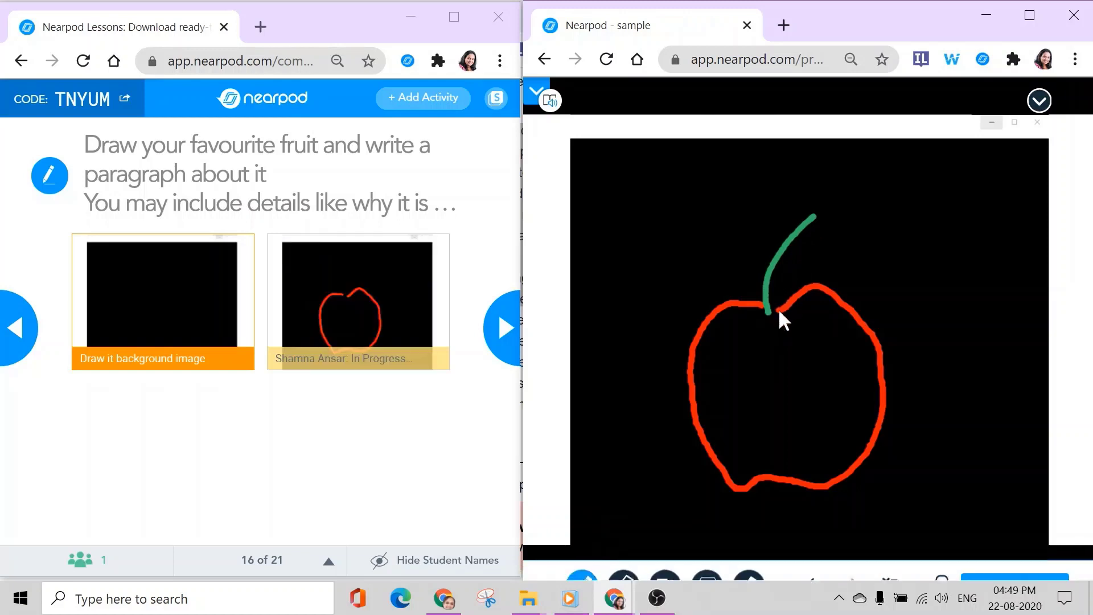
drag(776, 307, 774, 292)
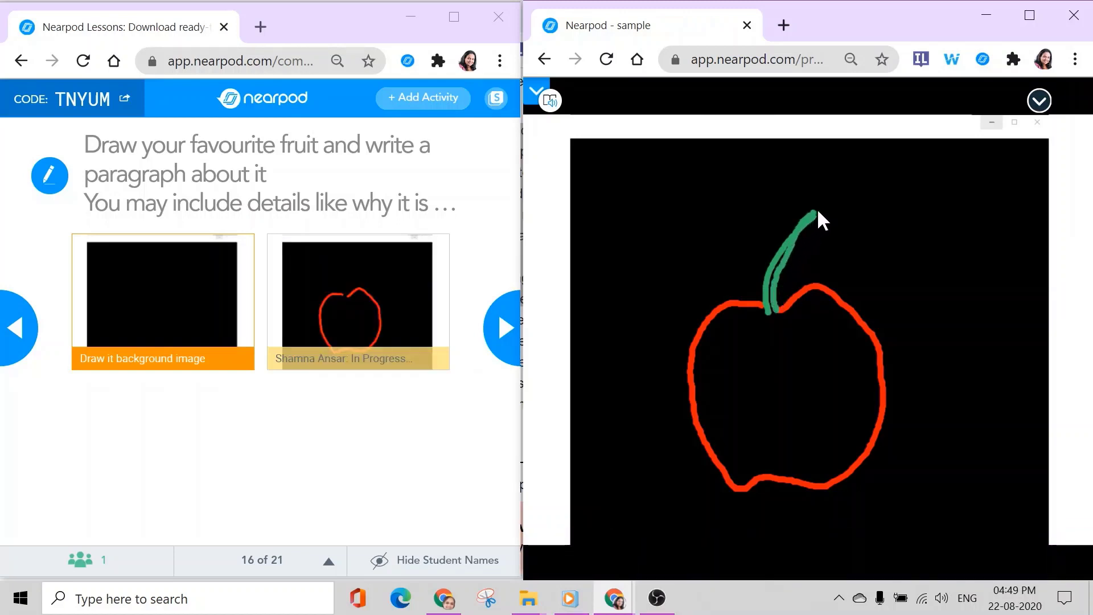
drag(784, 255, 811, 220)
mouse_move(778, 281)
mouse_down()
mouse_move(830, 245)
mouse_move(874, 253)
mouse_up()
mouse_move(790, 270)
mouse_down()
mouse_move(852, 225)
mouse_move(854, 262)
mouse_up()
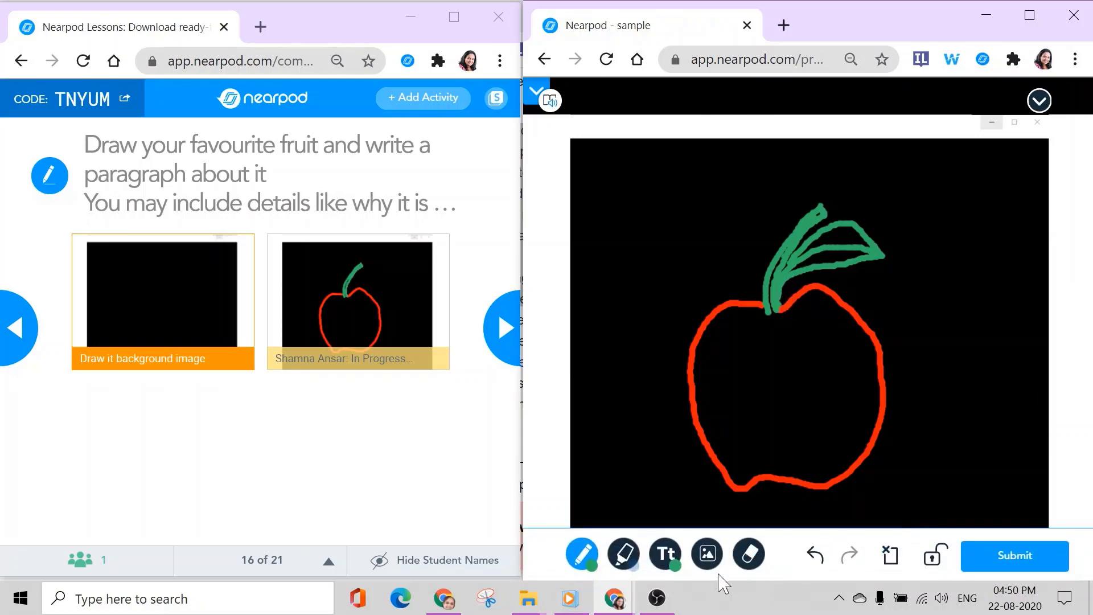
Step: Add the green text "Apple is my favourite" over the student's apple drawing and submit the drawing
click(665, 553)
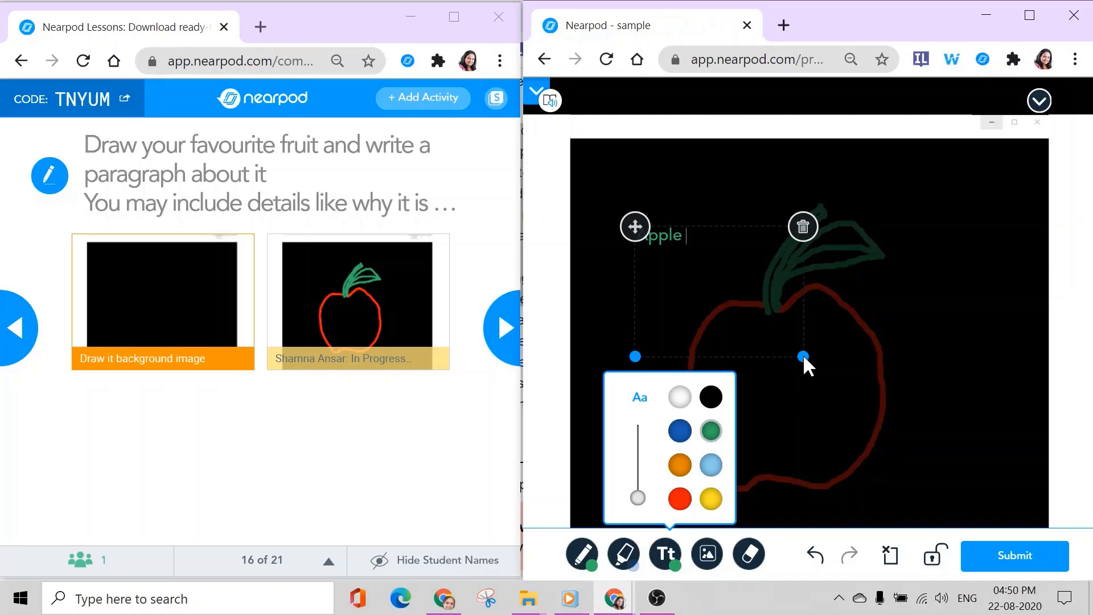
drag(802, 354, 868, 430)
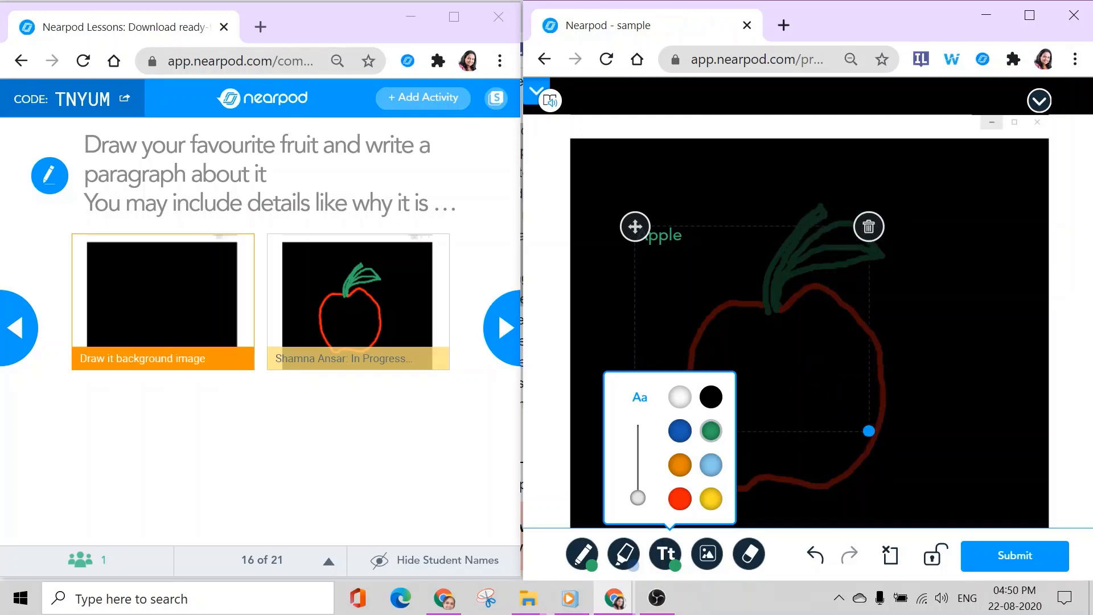
drag(635, 226, 761, 341)
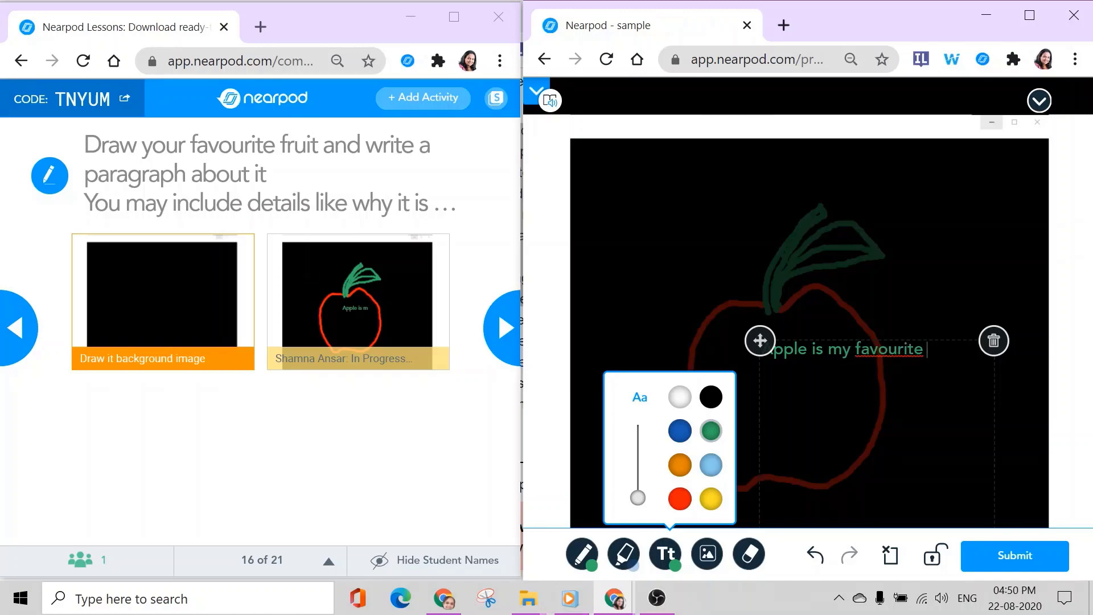
click(987, 287)
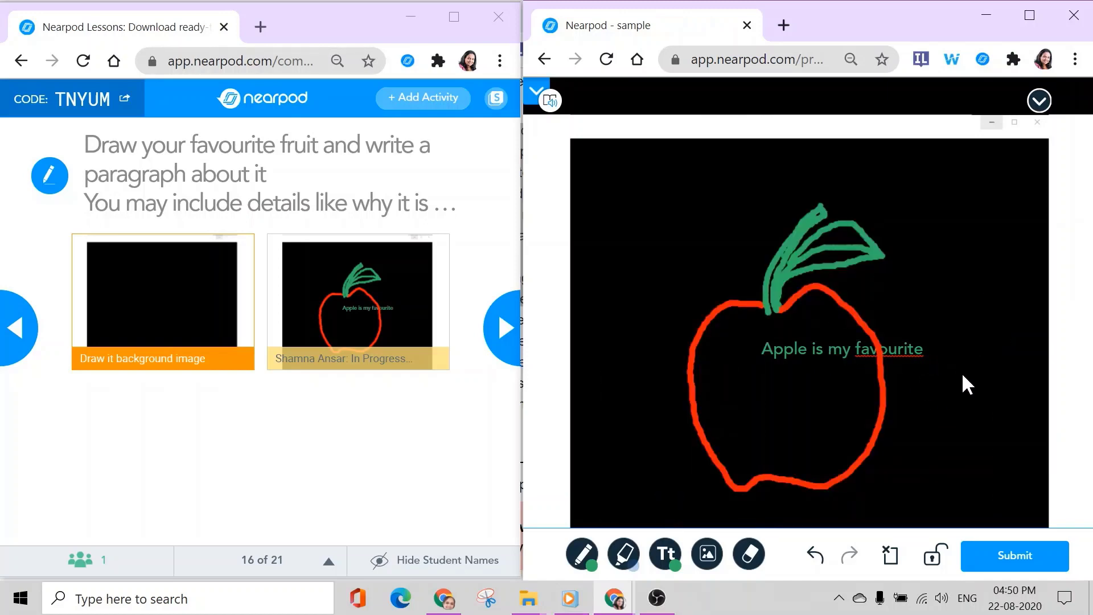
click(1027, 559)
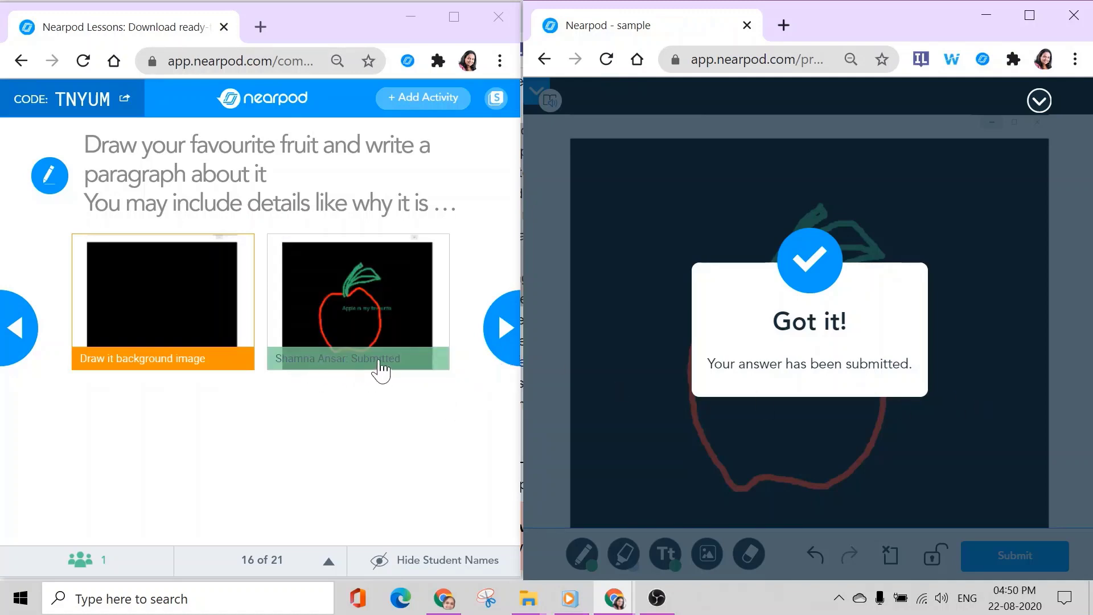
Step: Advance the lesson to the Flipgrid topic on slide 17 and look through it in the teacher view
click(505, 336)
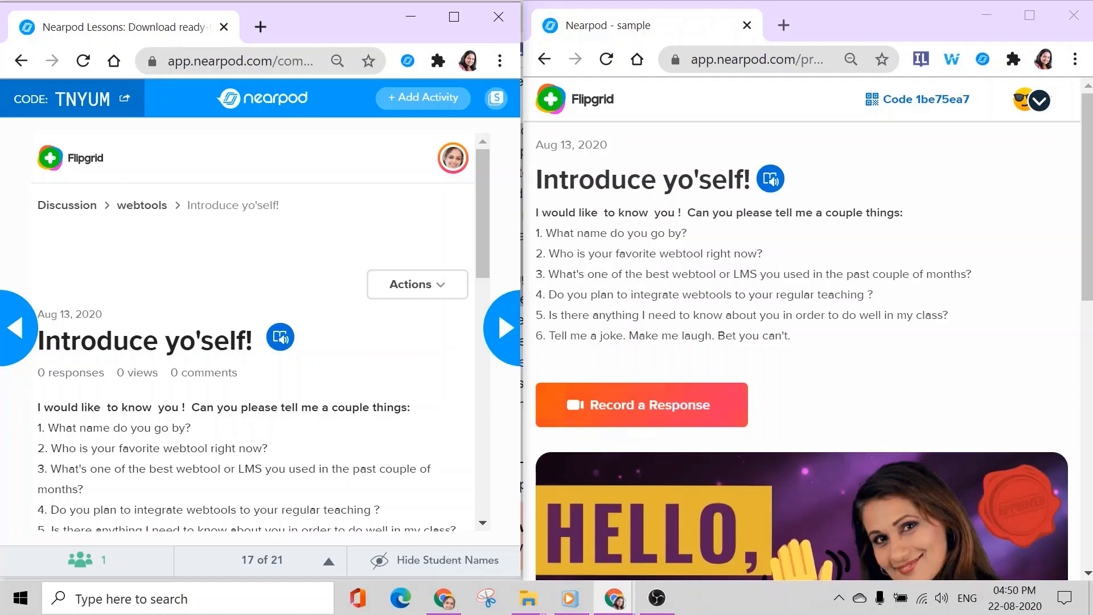
scroll(261, 335, down, 6)
scroll(259, 343, down, 5)
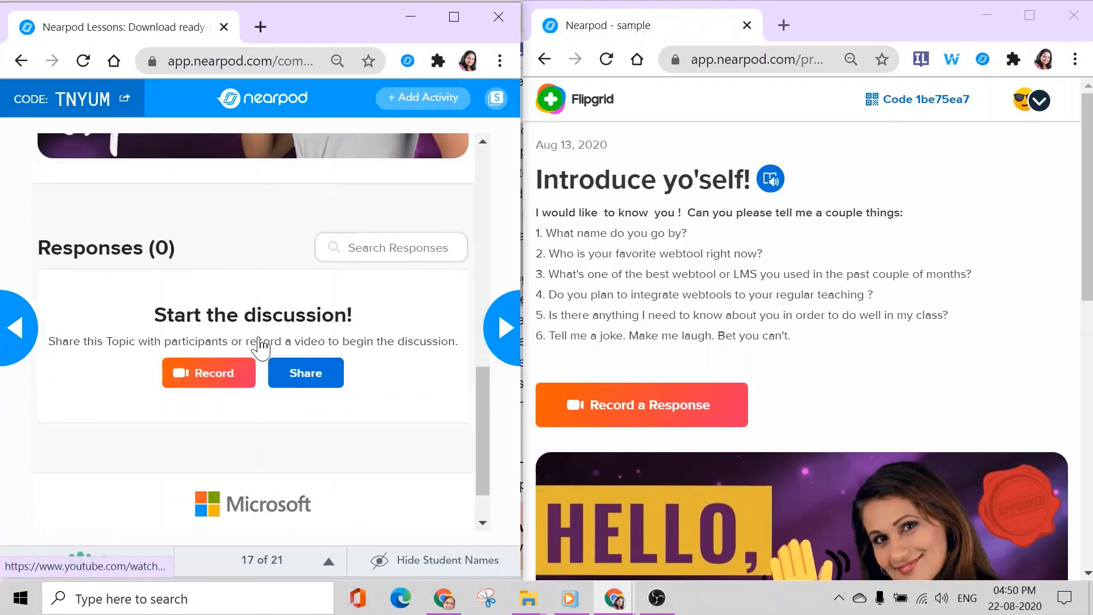
scroll(261, 355, up, 6)
scroll(262, 362, up, 5)
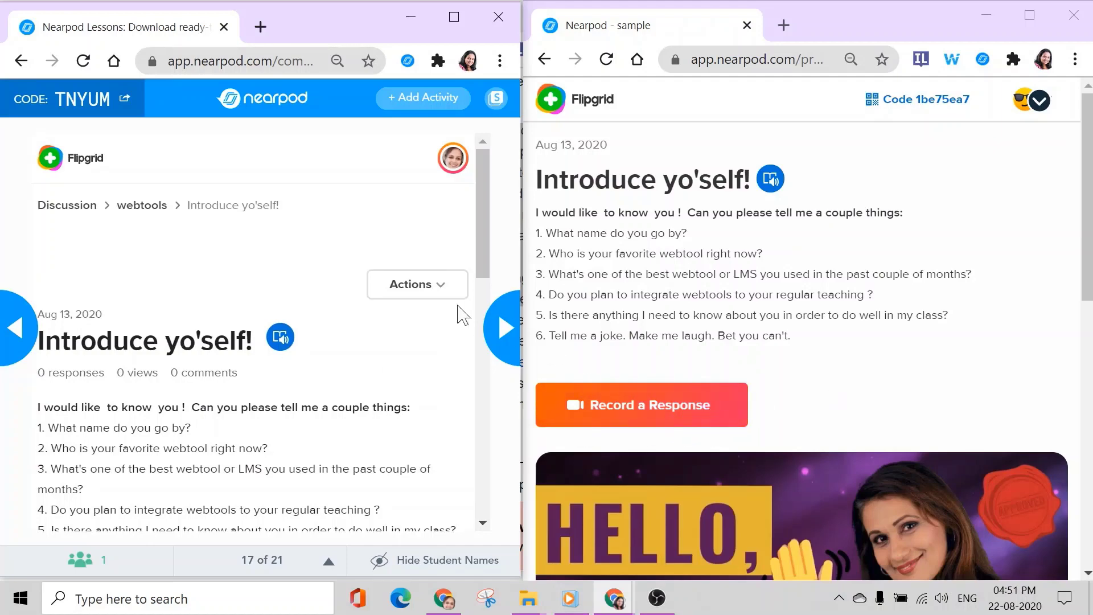
Step: Advance the lesson to the Collaborate Board on slide 18 and require teacher approval for student comments
click(508, 333)
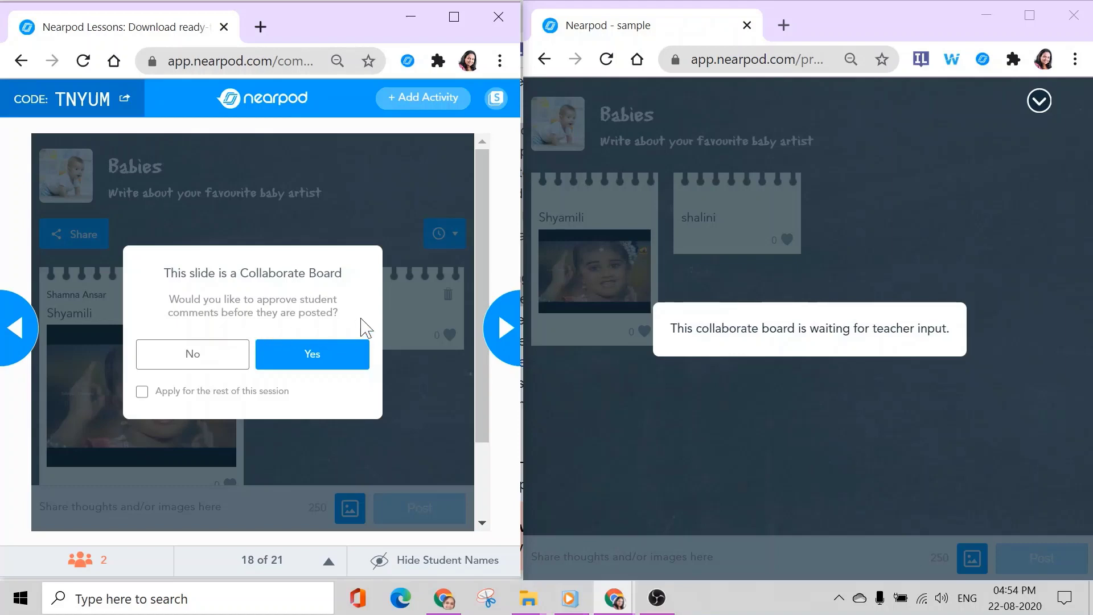
click(318, 362)
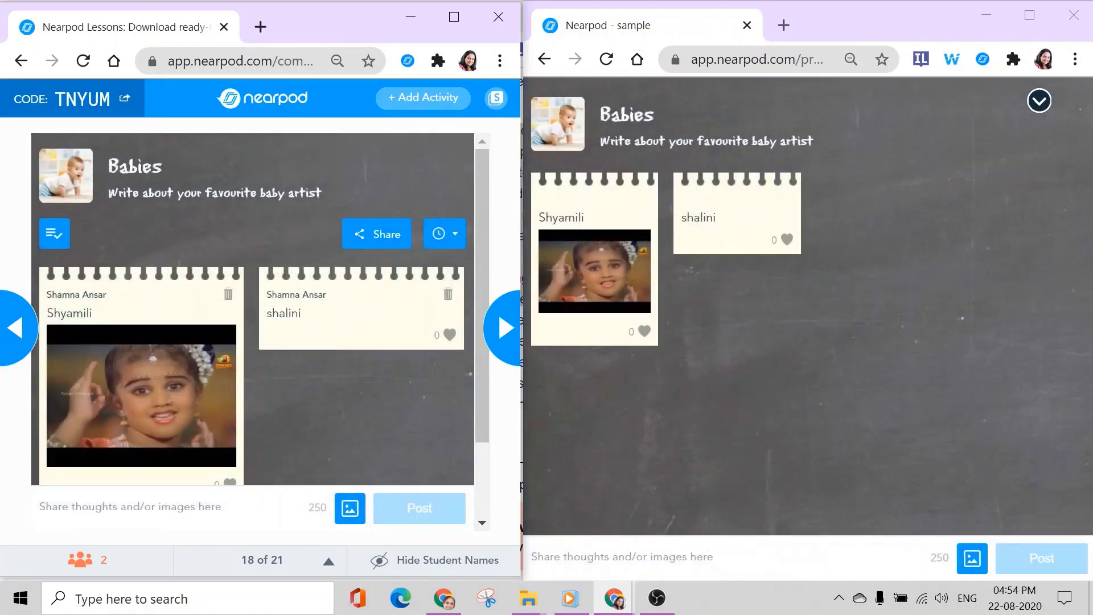
Step: Post "baby monisha" on the Babies board as the student and approve the pending post as the teacher
click(624, 552)
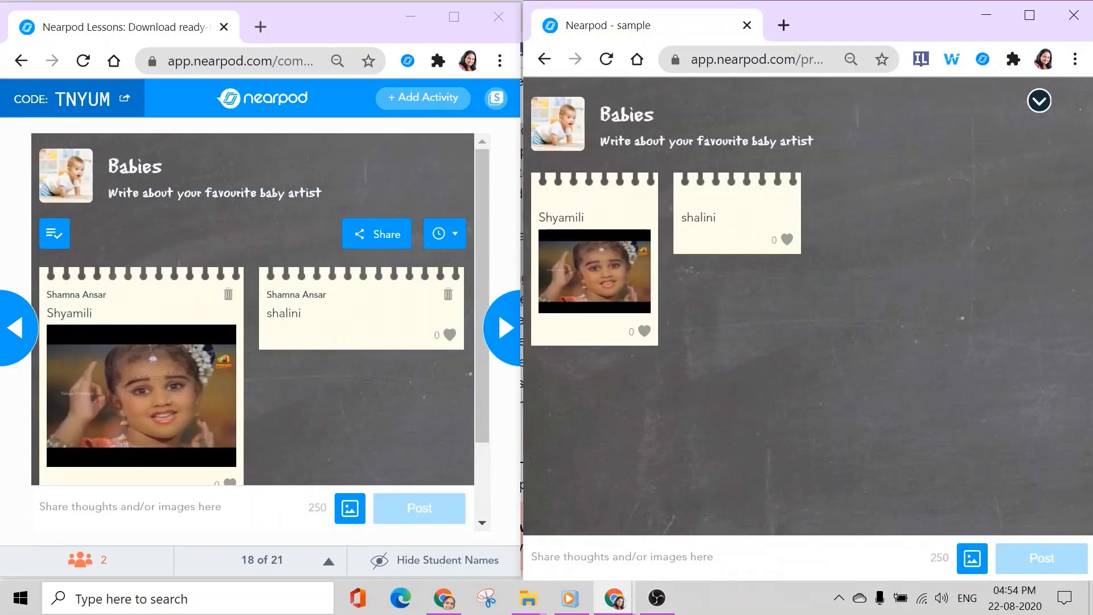
text(baby monisha)
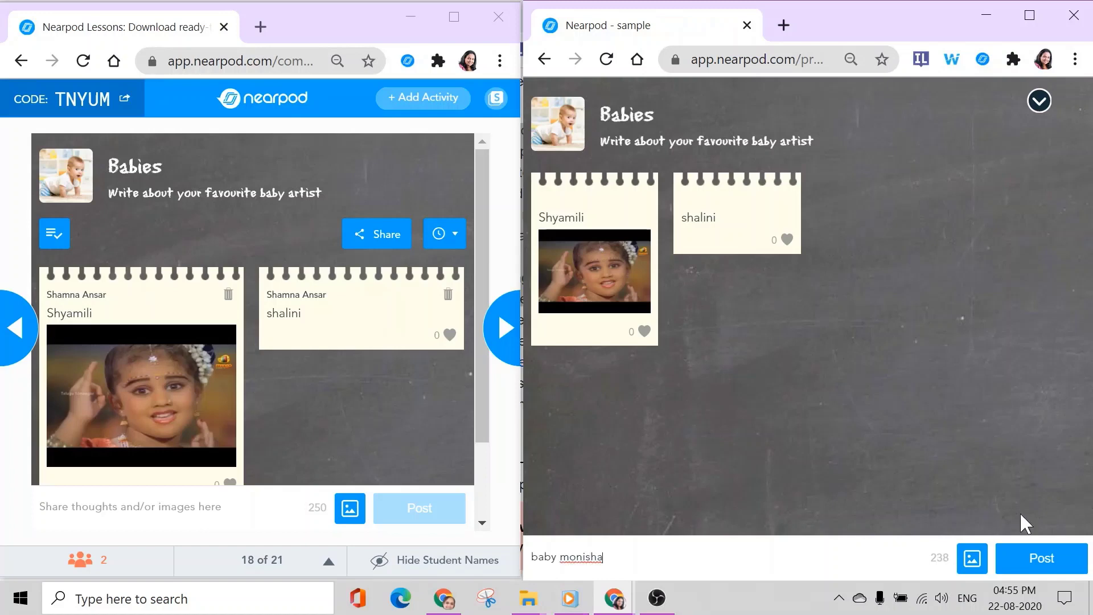
click(1030, 556)
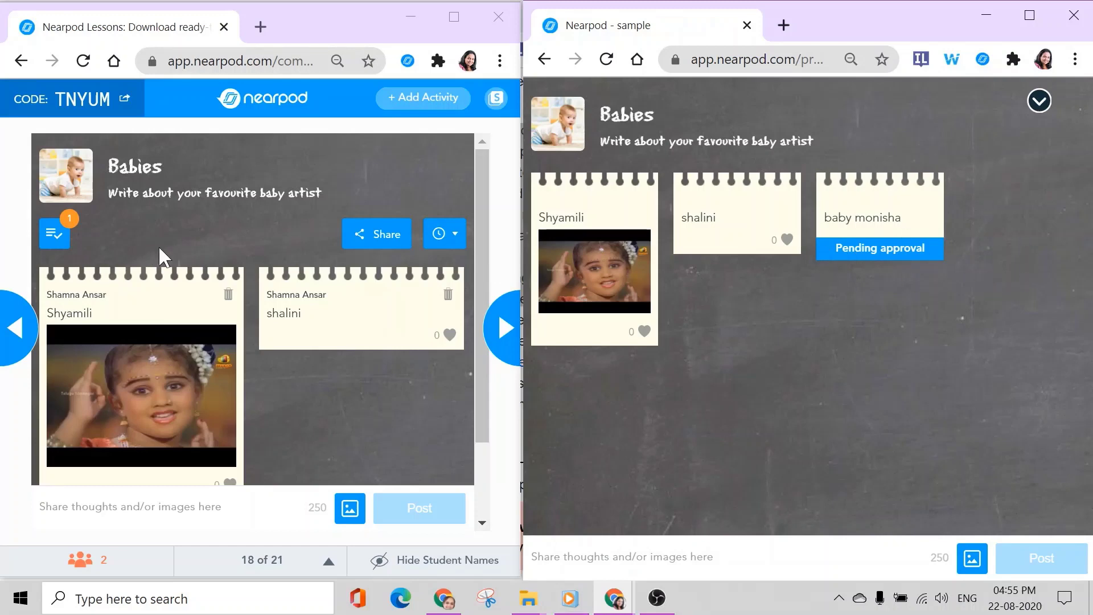
click(57, 235)
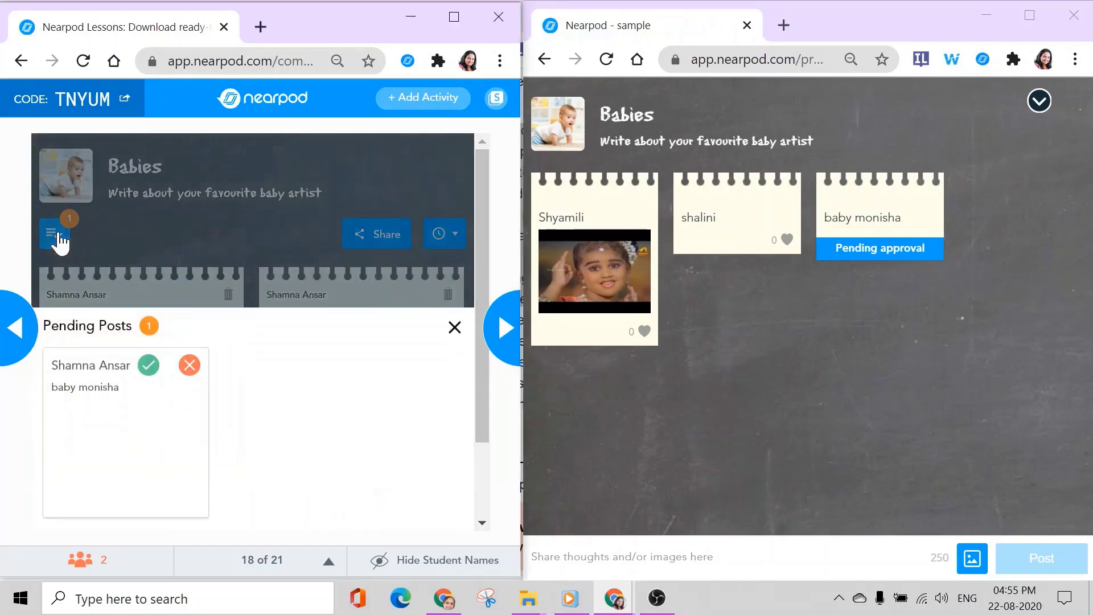
click(148, 367)
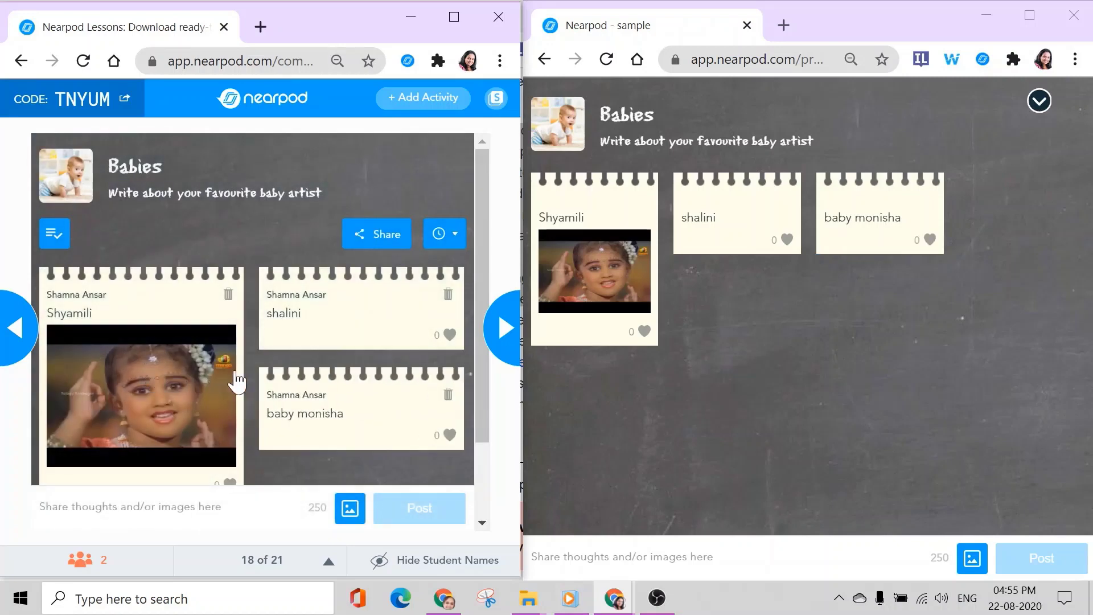
Step: Go back to slide 17 and return to the Collaborate Board, choosing not to approve student comments before posting
click(15, 336)
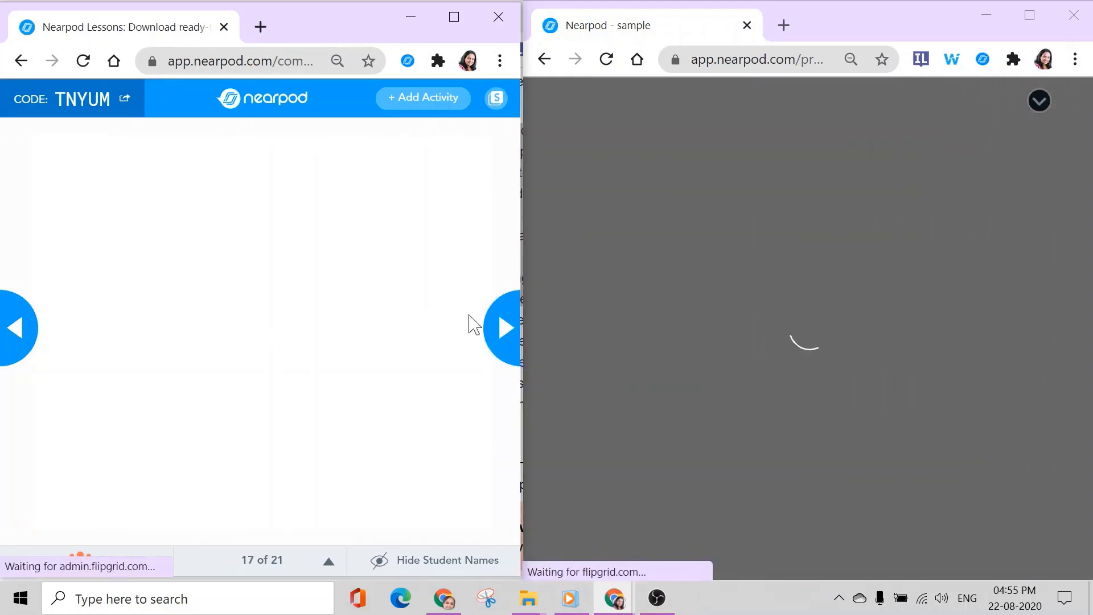
click(499, 330)
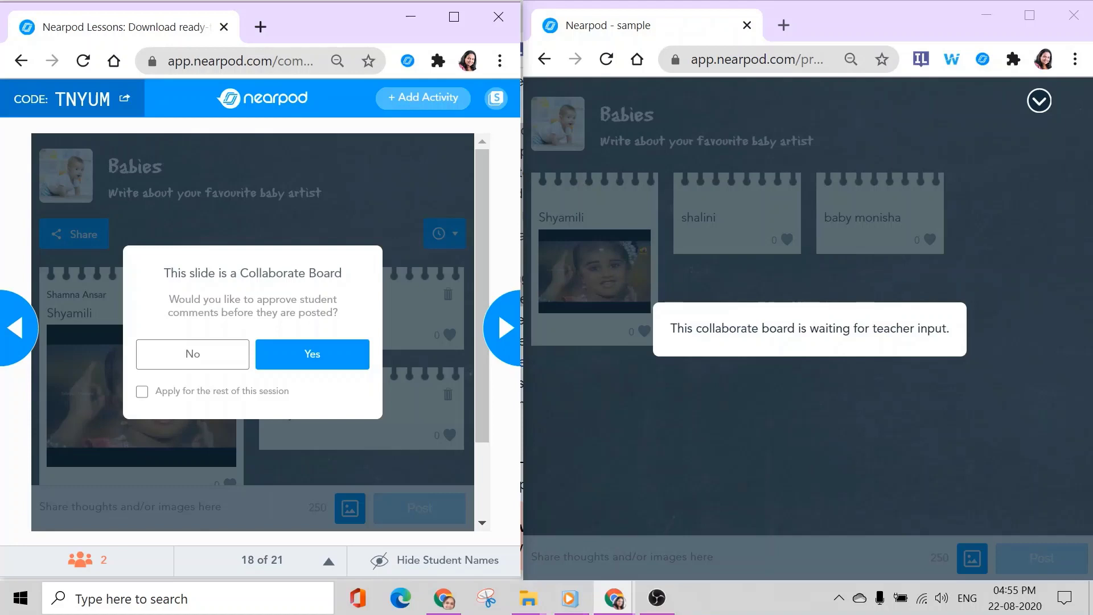
click(193, 354)
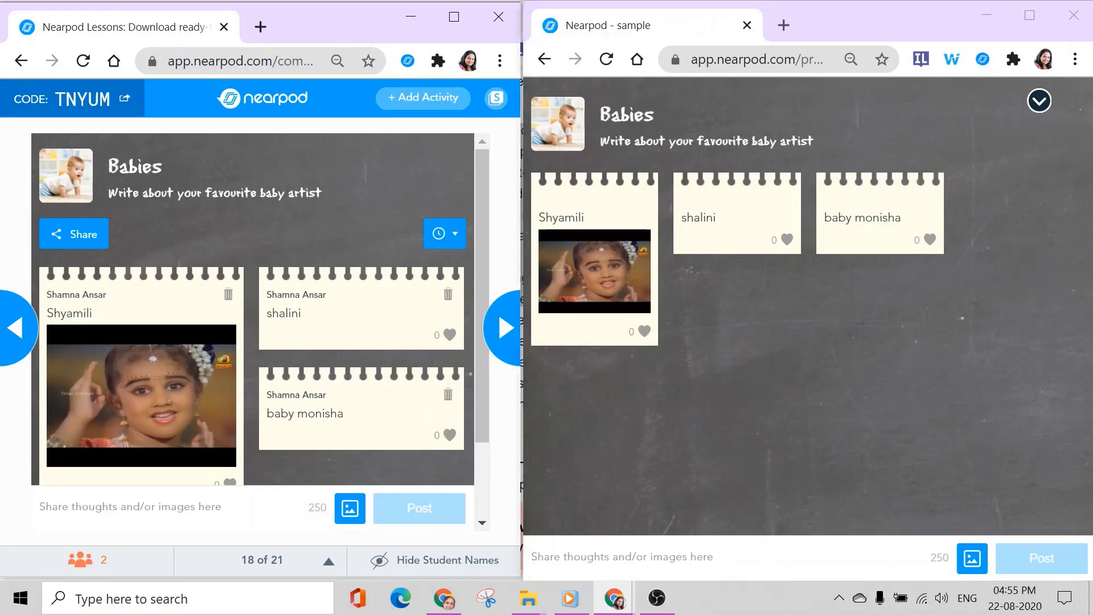
Step: Post "baby sindhuja" on the Babies board as the student
click(569, 557)
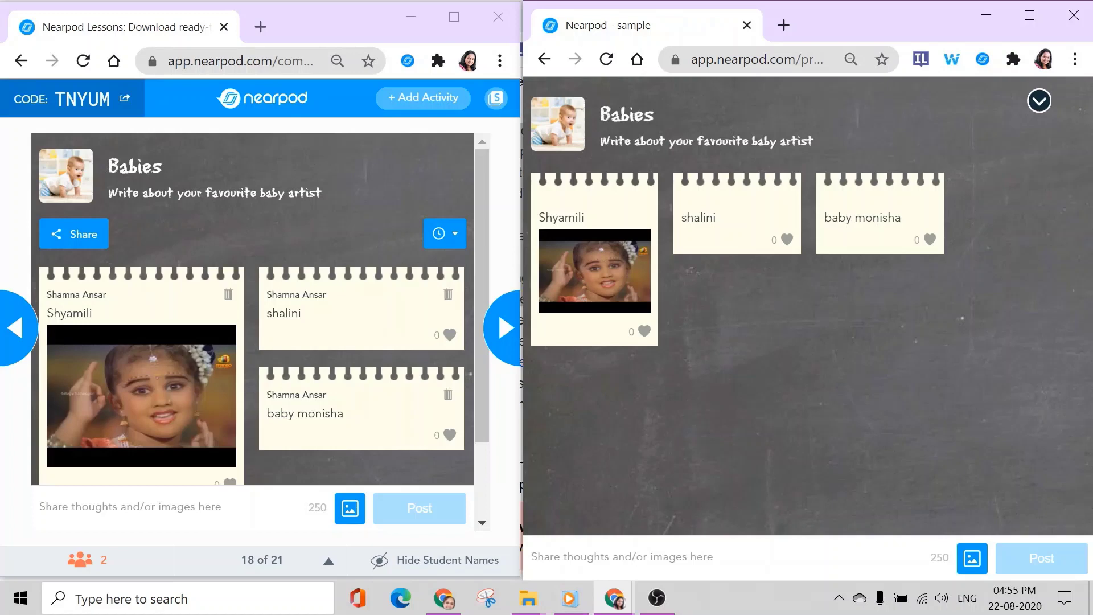
text(baby sindhuja)
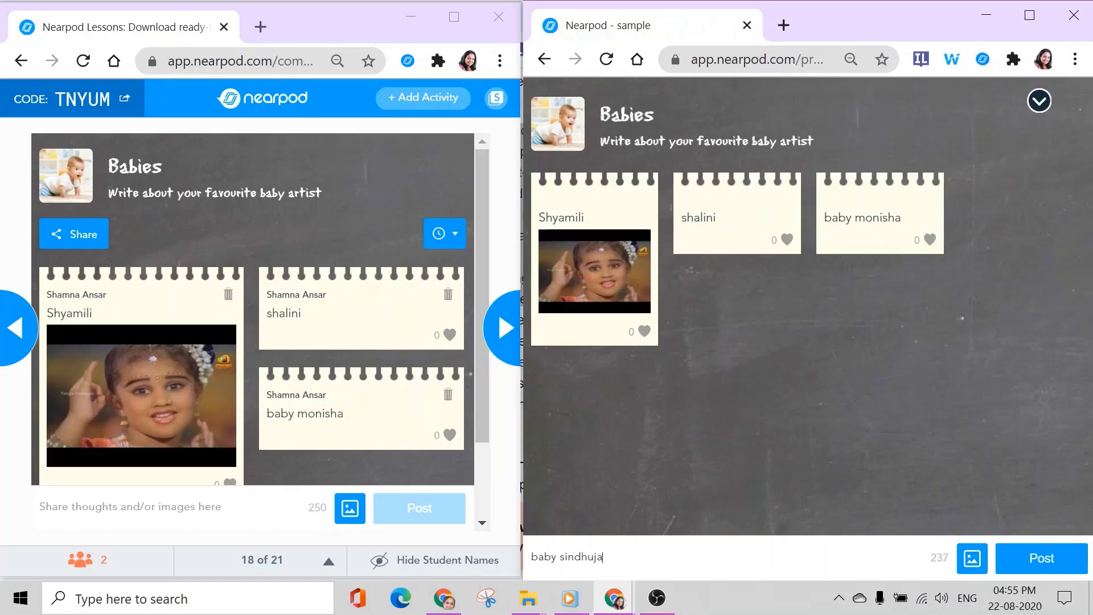
click(1050, 561)
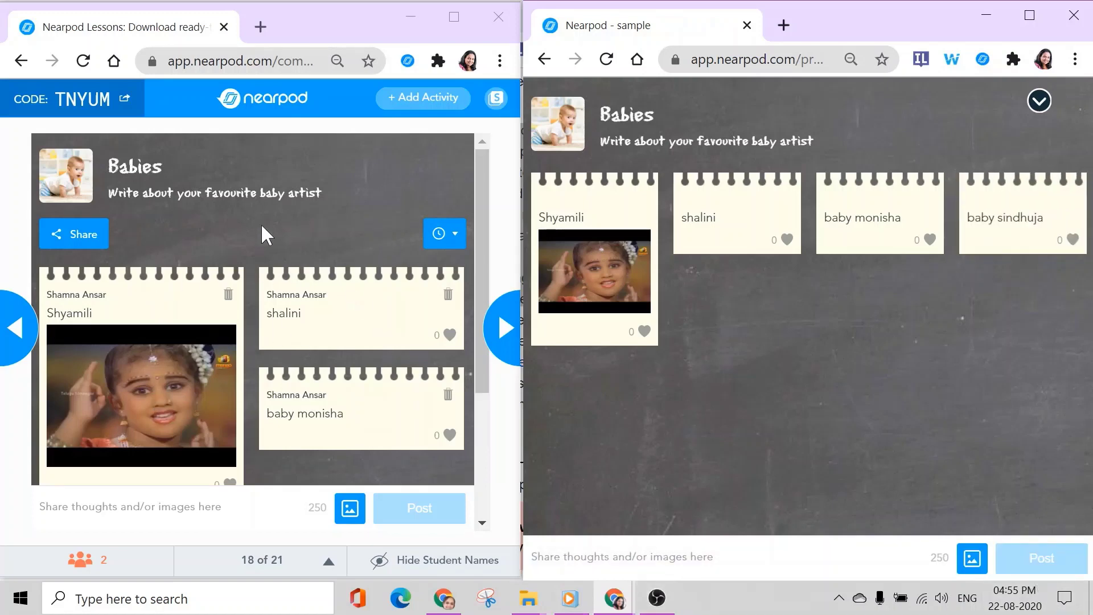
Step: Like the "baby sindhuja" and "baby monisha" cards in the teacher view of the board
scroll(239, 299, down, 3)
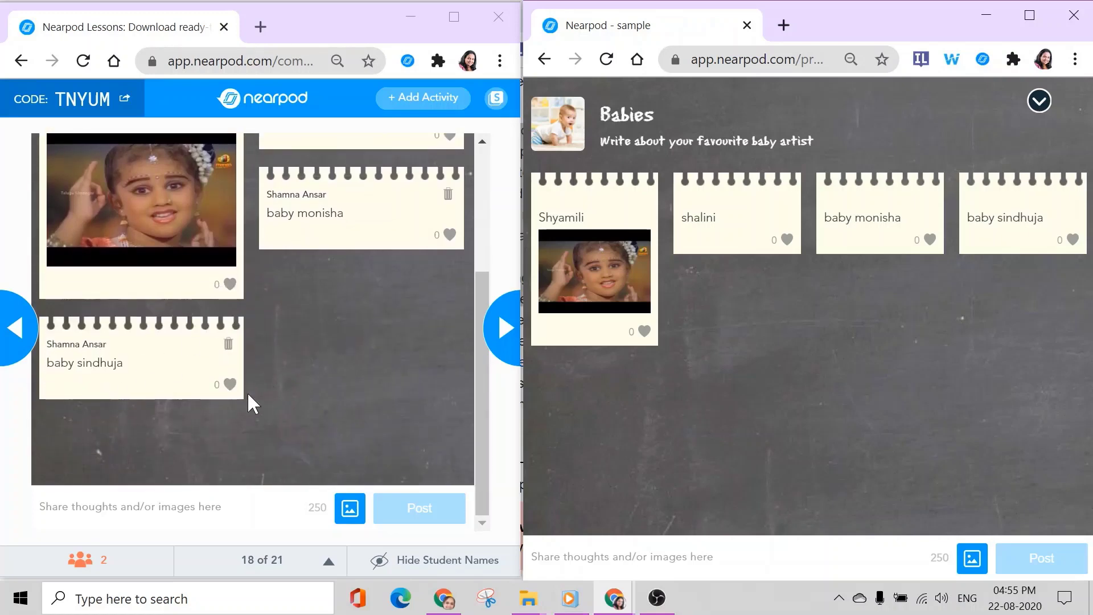
click(230, 384)
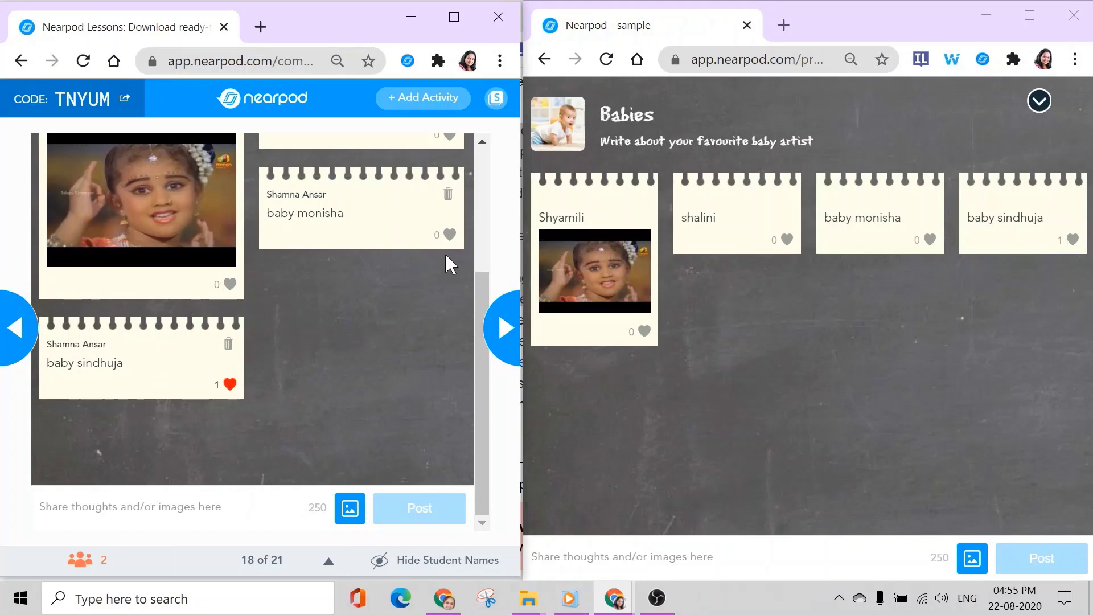
scroll(427, 299, up, 2)
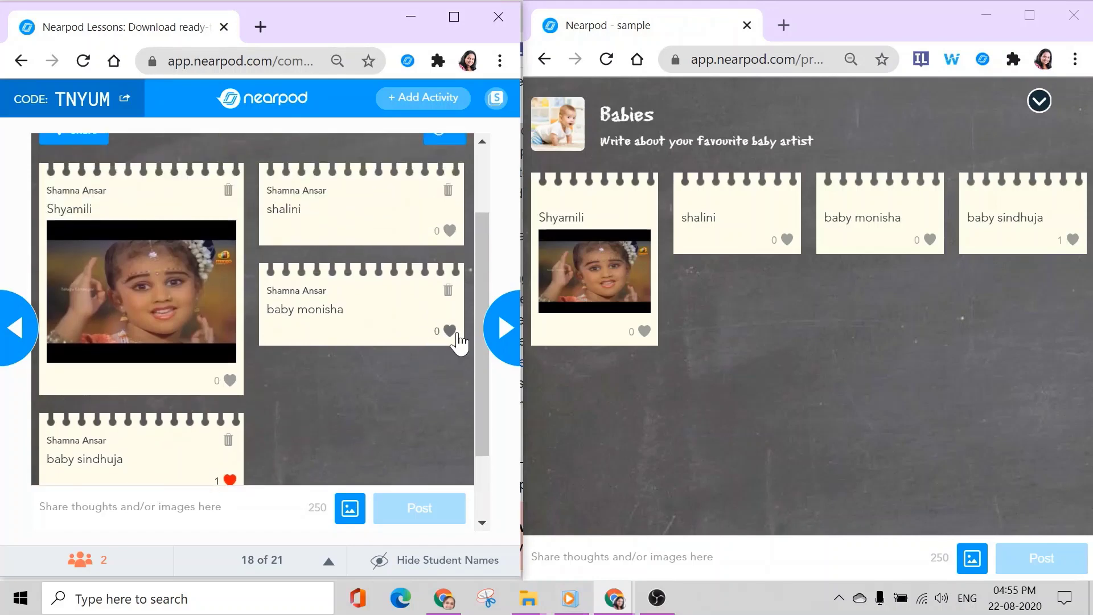
click(456, 333)
Step: Delete the "baby sindhuja" card from the board as the teacher
scroll(338, 341, up, 2)
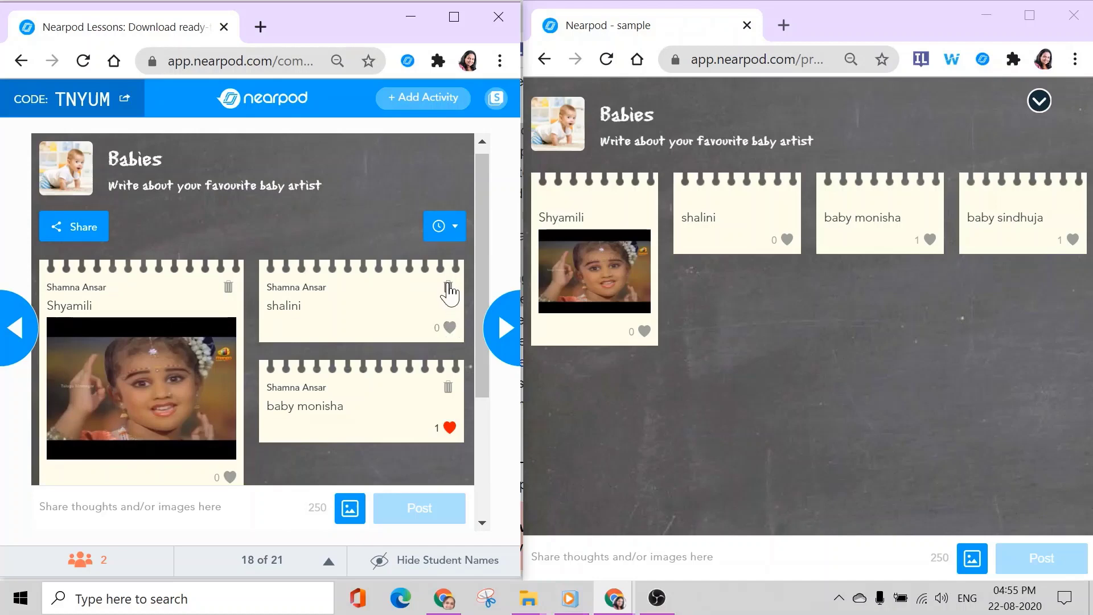
scroll(195, 368, down, 4)
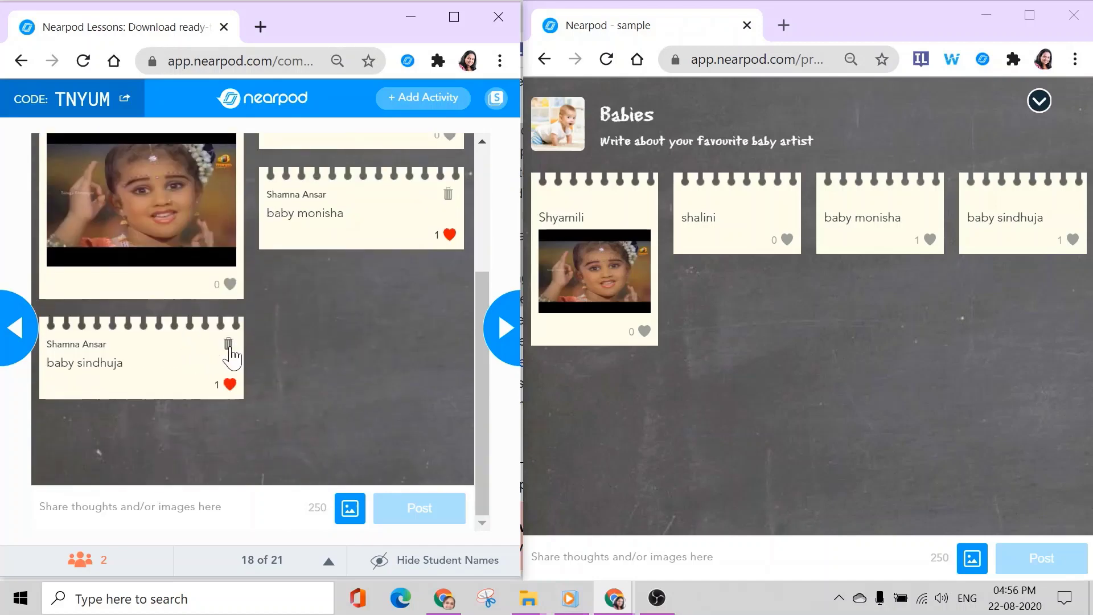
click(228, 344)
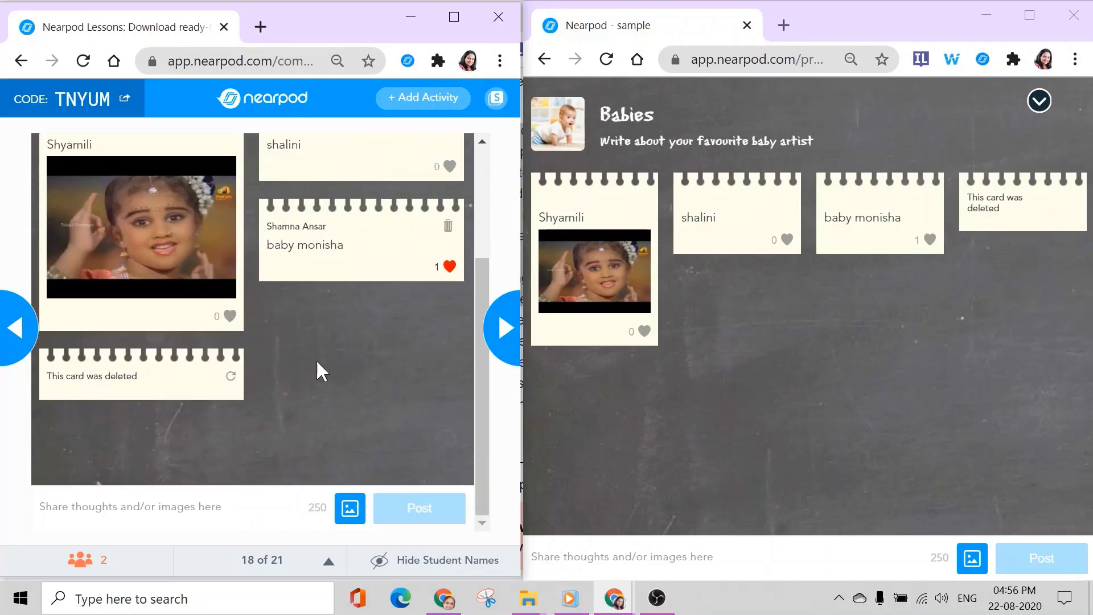
Step: View the email, social and link options for sharing the board, and close them without sending anything
scroll(316, 359, up, 3)
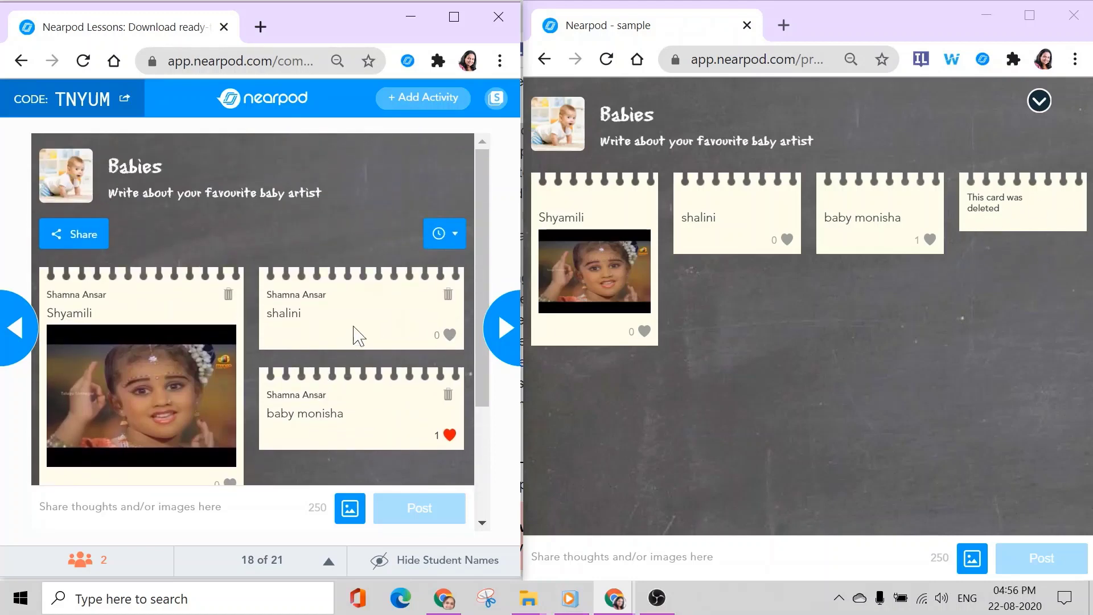
click(86, 233)
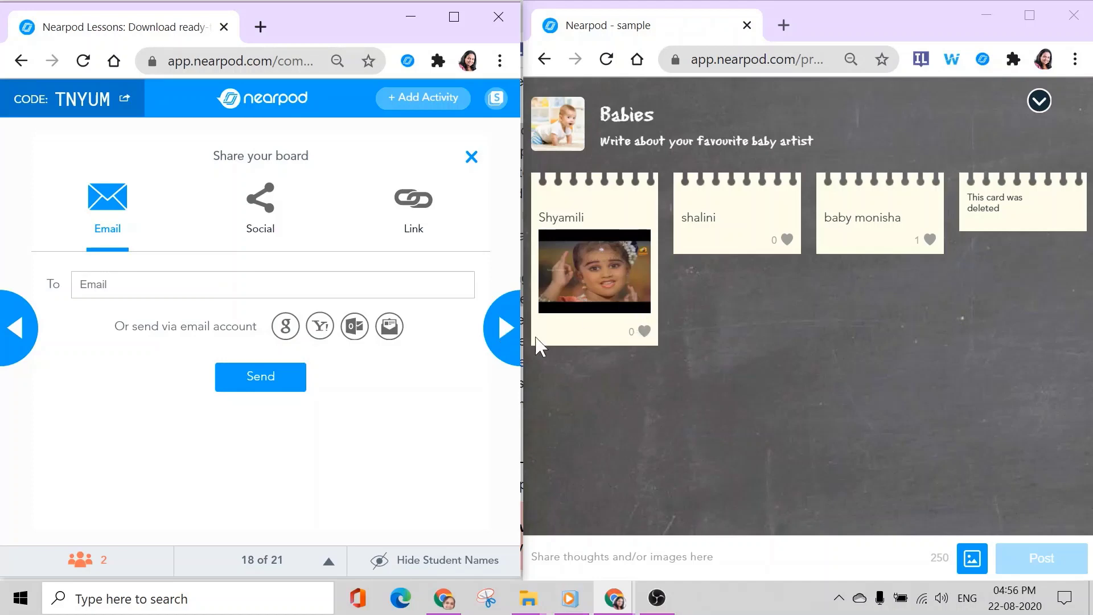
click(471, 164)
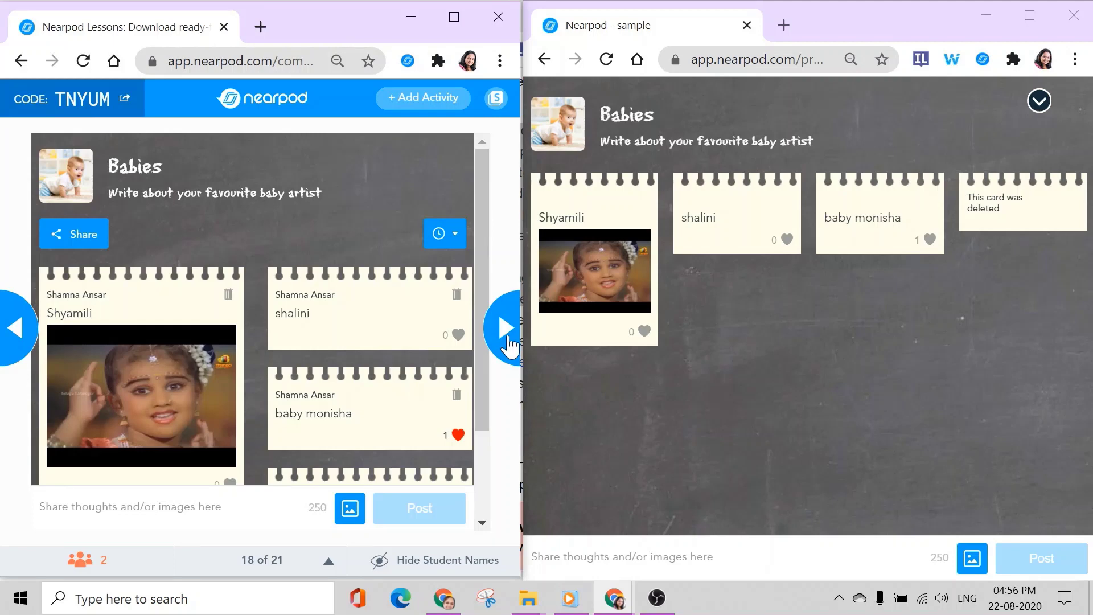
Step: Advance the lesson to the poll "Do u love nearpod by now ?" on slide 19 and start the activity
click(507, 341)
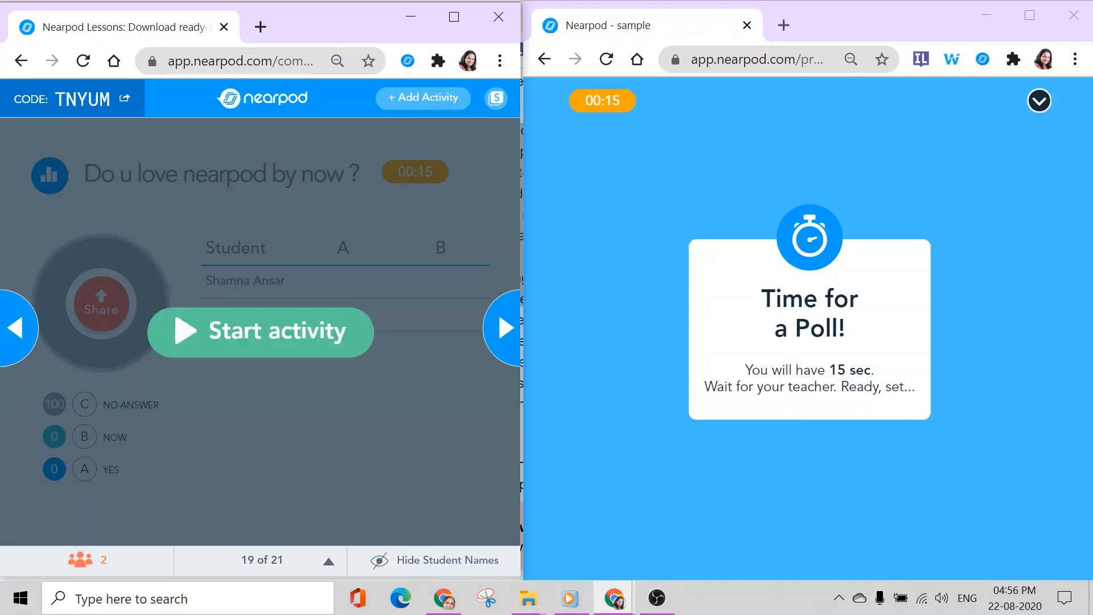
click(268, 339)
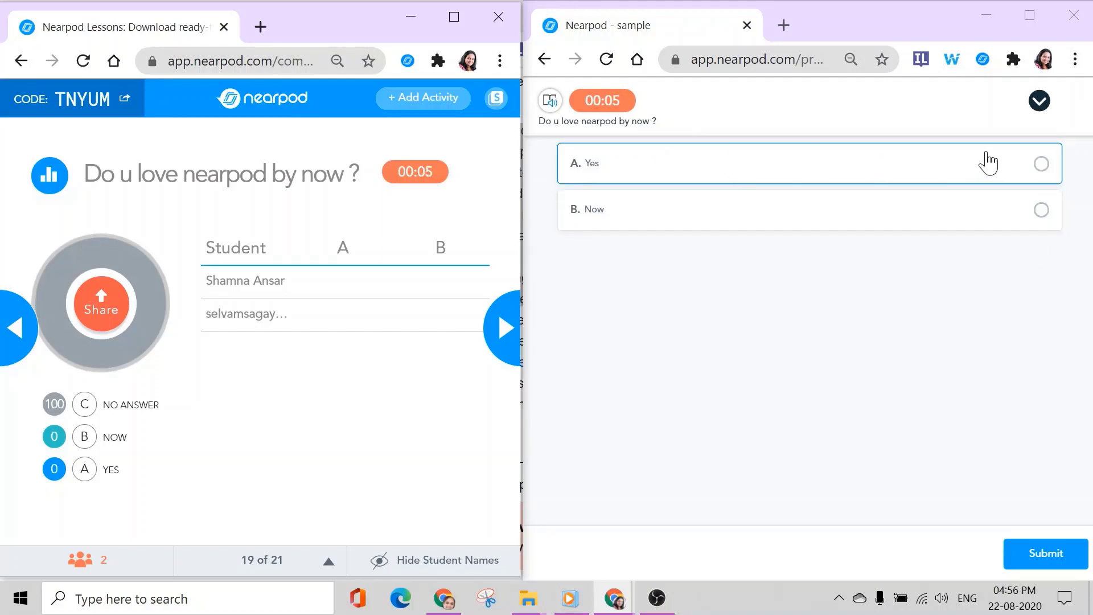
Step: Answer the poll with "Yes" as the student and submit the response
click(1045, 170)
click(1041, 165)
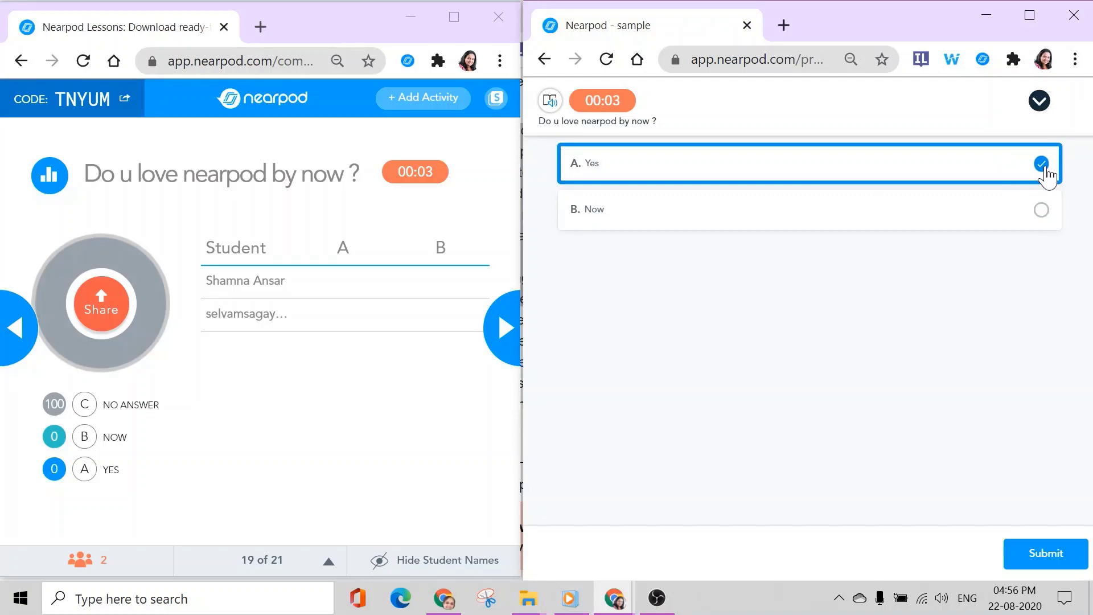
click(1048, 555)
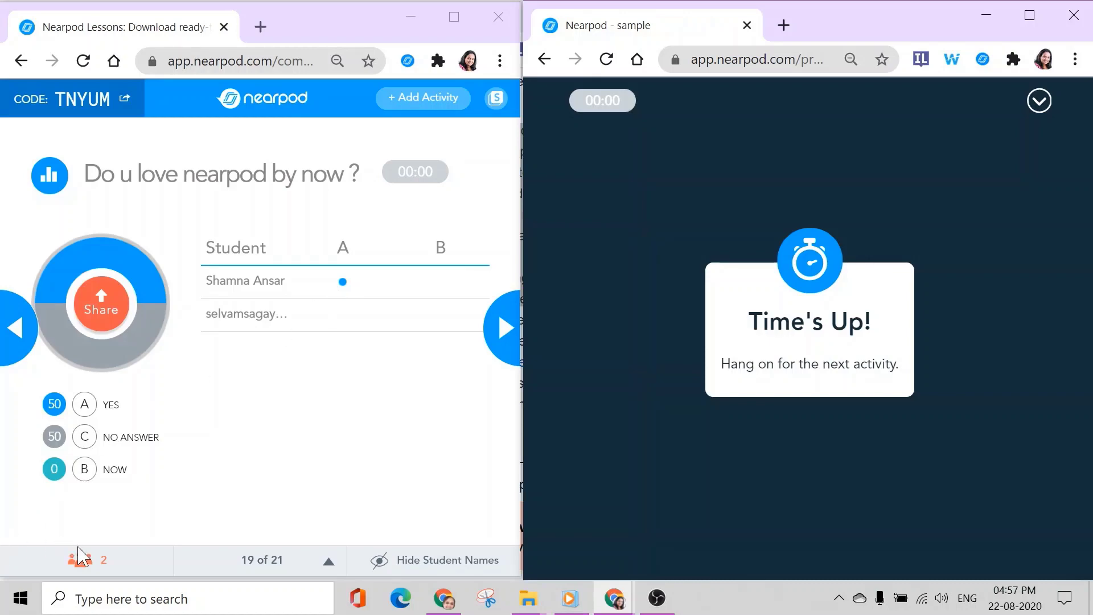
Step: View the list of students in the session as the teacher and close it
click(84, 566)
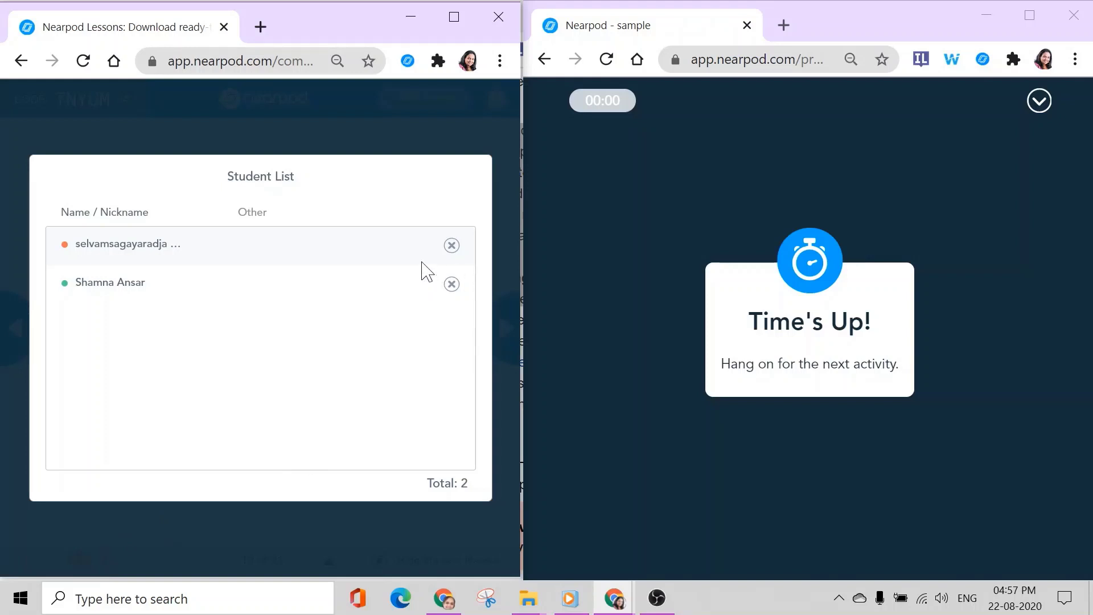
click(441, 130)
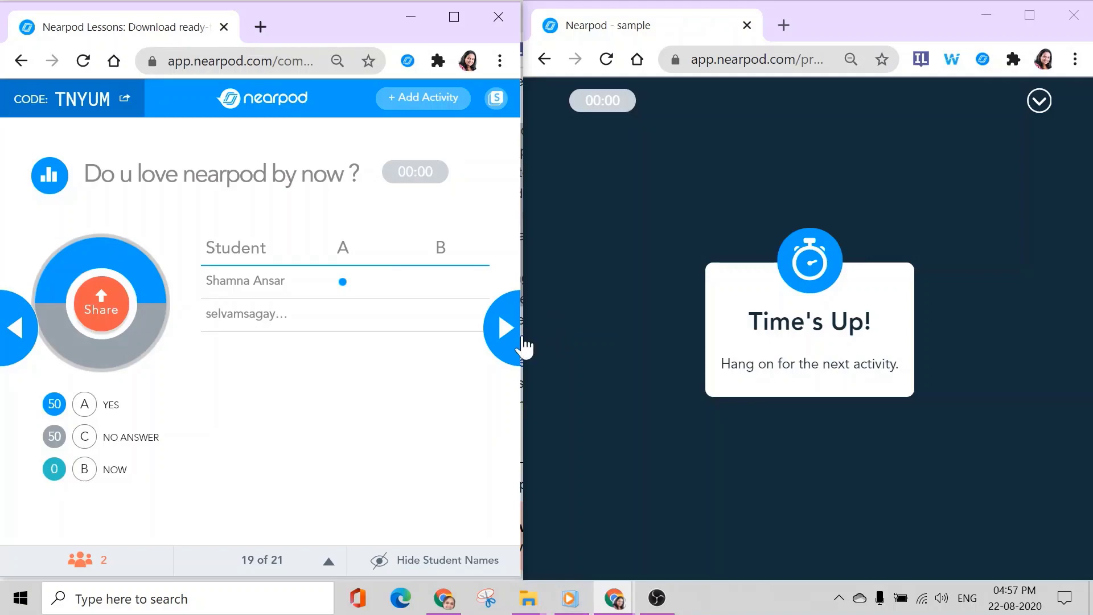
Step: Advance the lesson to Fill in the blanks on slide 20 and place "twins," and "complaints" in the first two blanks as the student
click(505, 353)
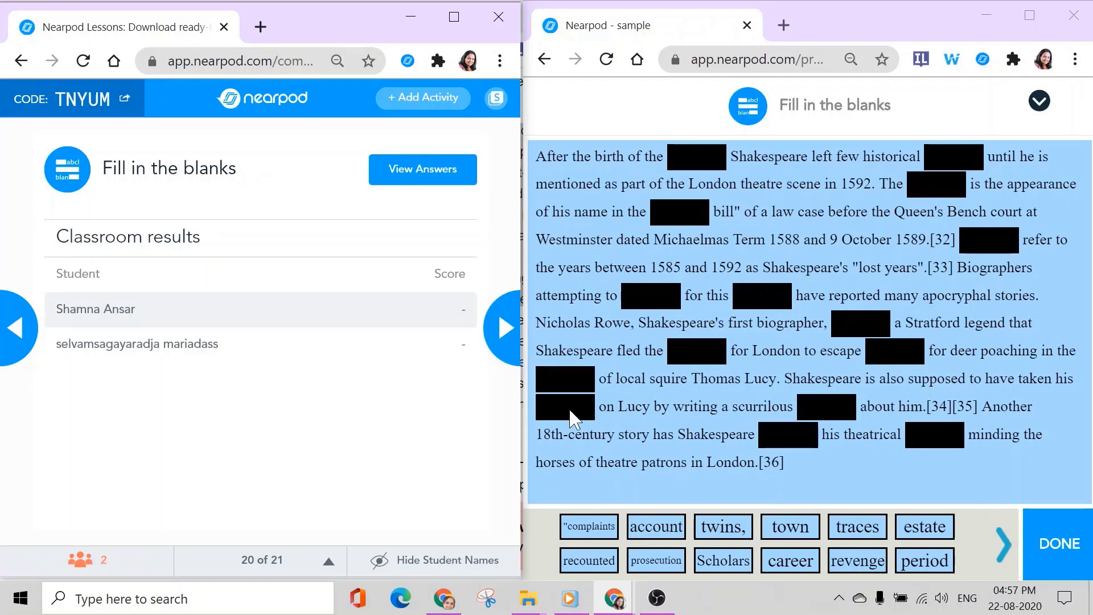
click(664, 533)
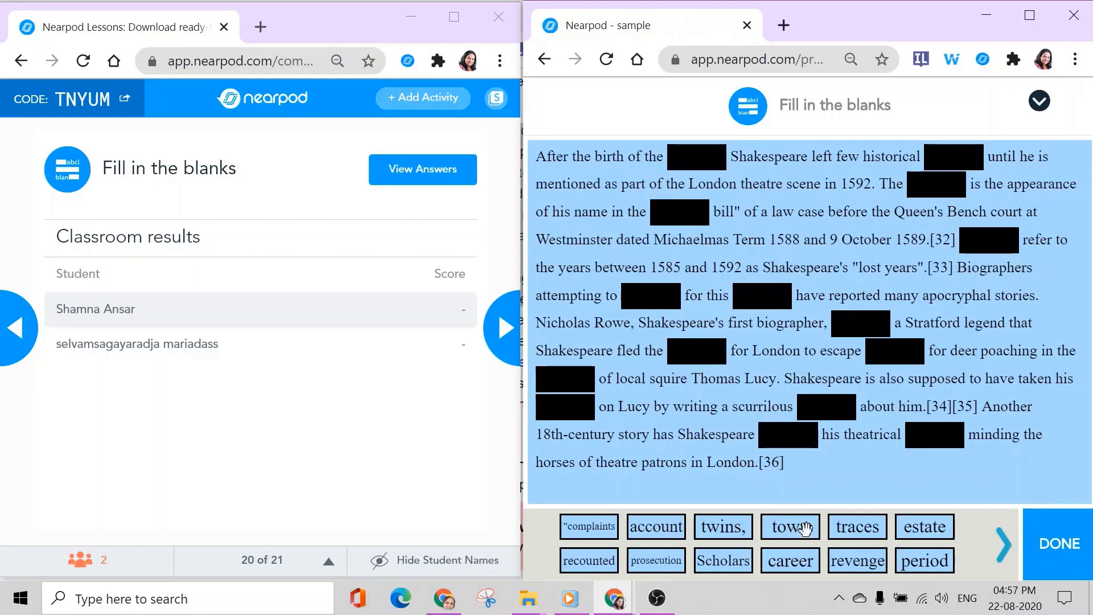
drag(701, 239, 698, 158)
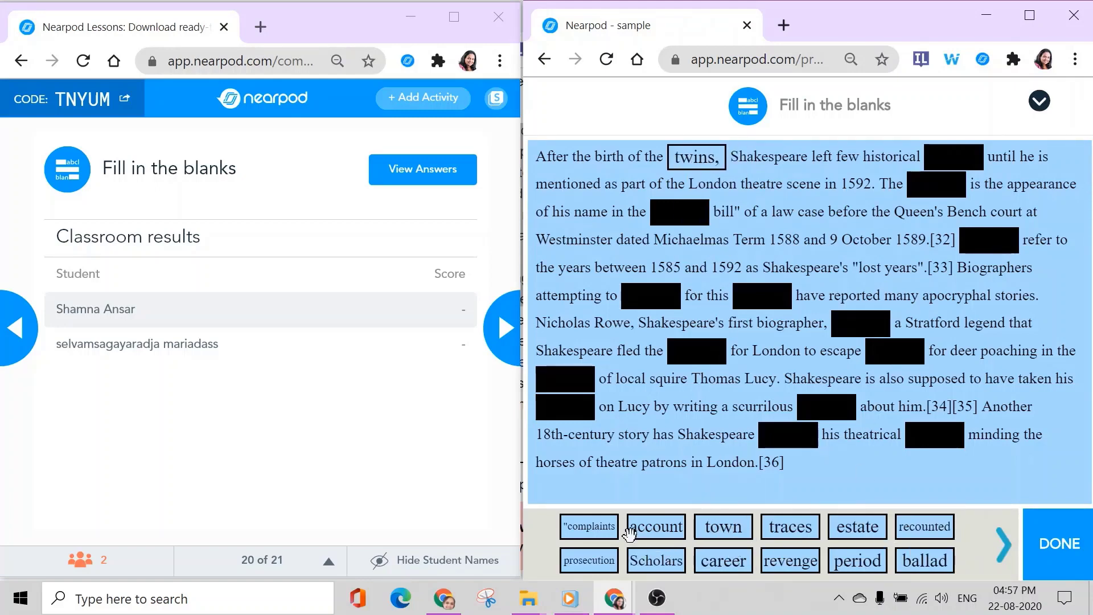
drag(592, 526, 962, 153)
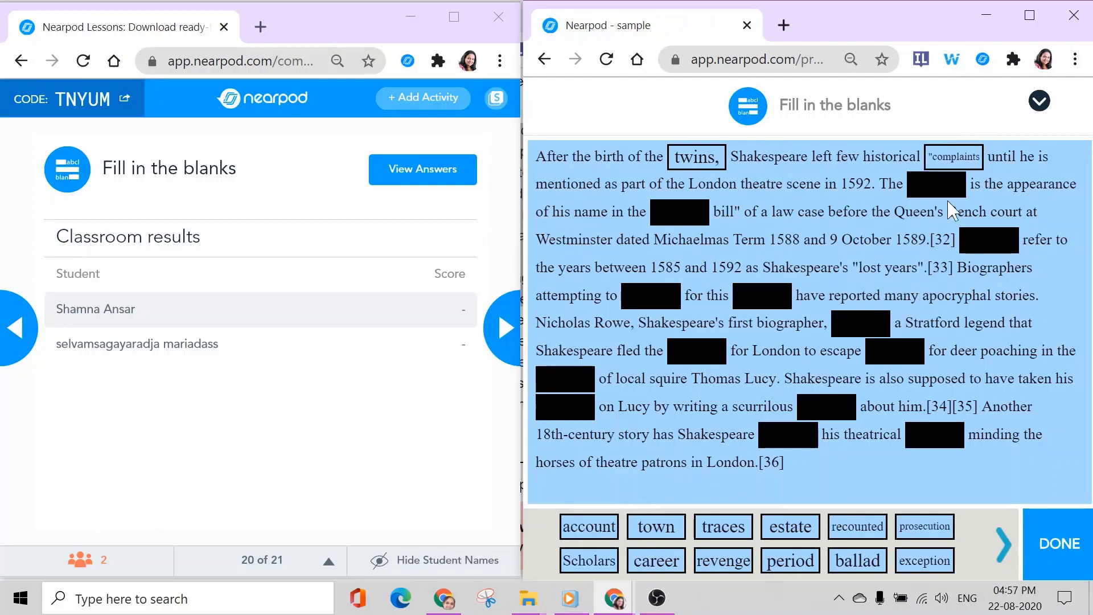
Step: Place "prosecution", "starting", "estate", "recounted" and "career" in blanks in the lower half of the Shakespeare passage
drag(940, 484, 951, 447)
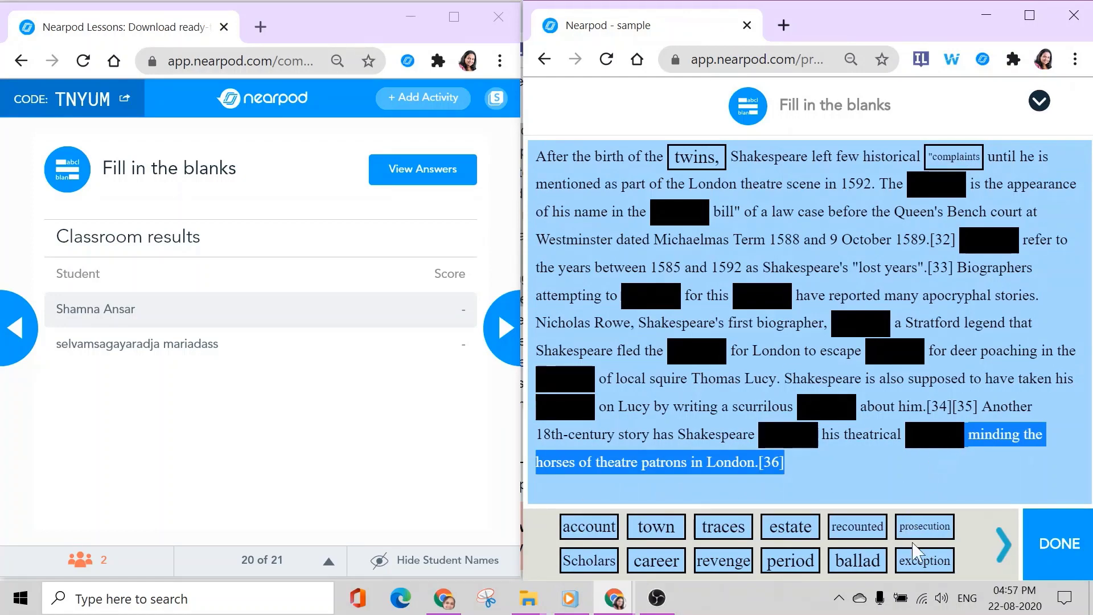
click(918, 528)
drag(909, 547, 789, 434)
drag(788, 526, 814, 414)
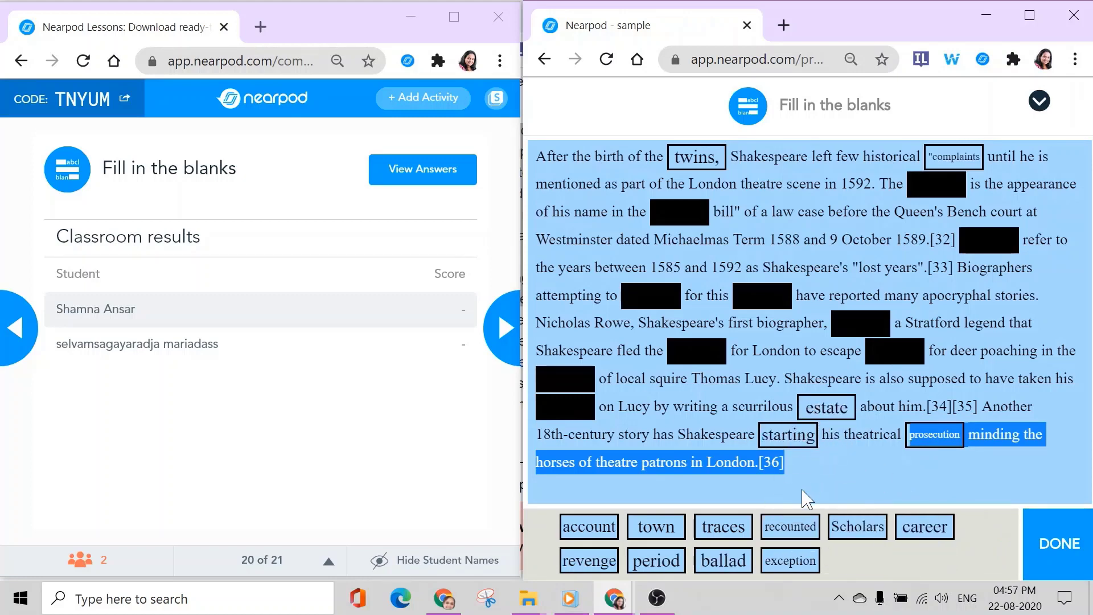
drag(788, 525, 891, 358)
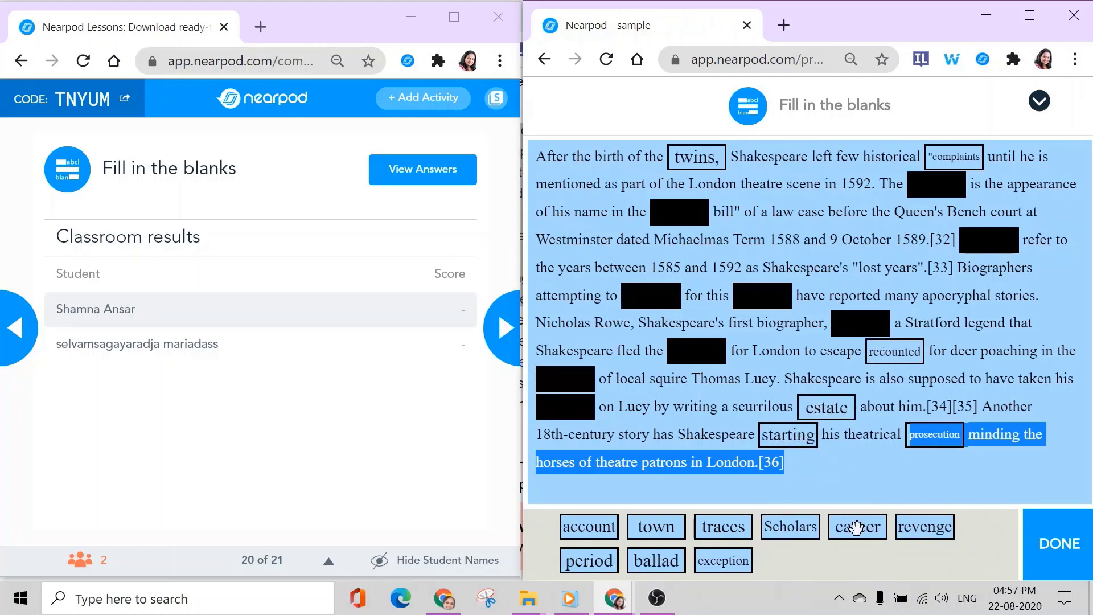
drag(857, 526, 857, 330)
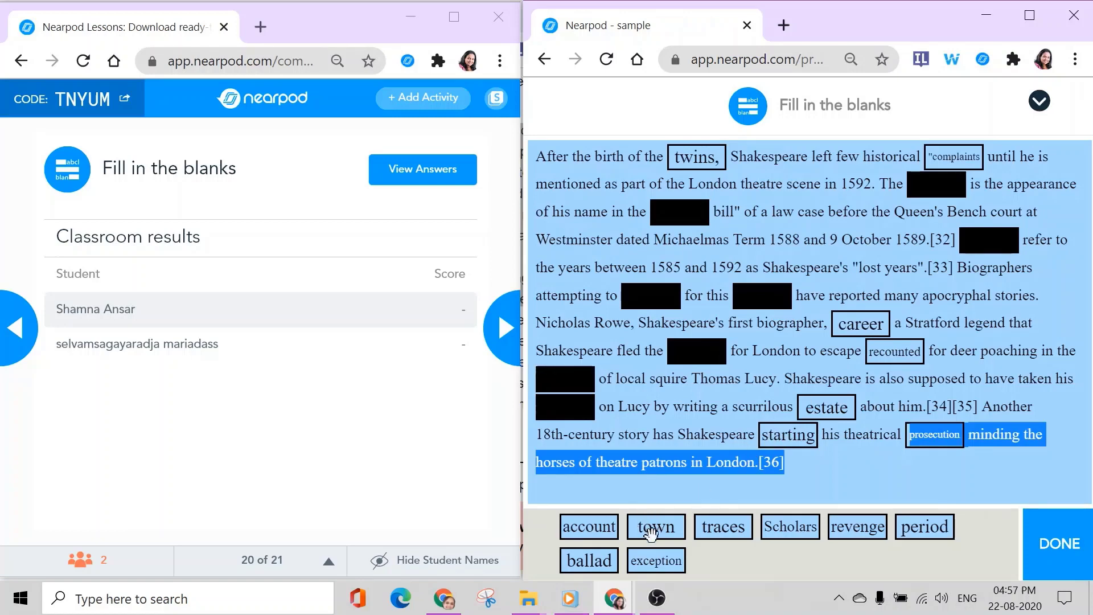
Step: Fill the "on Lucy" blank with "account", then upward place "exception", "town", "revenge" and "period" in the remaining lower blanks
drag(655, 526, 566, 406)
drag(579, 528, 580, 408)
drag(579, 567, 558, 385)
drag(585, 519, 694, 351)
drag(706, 521, 638, 293)
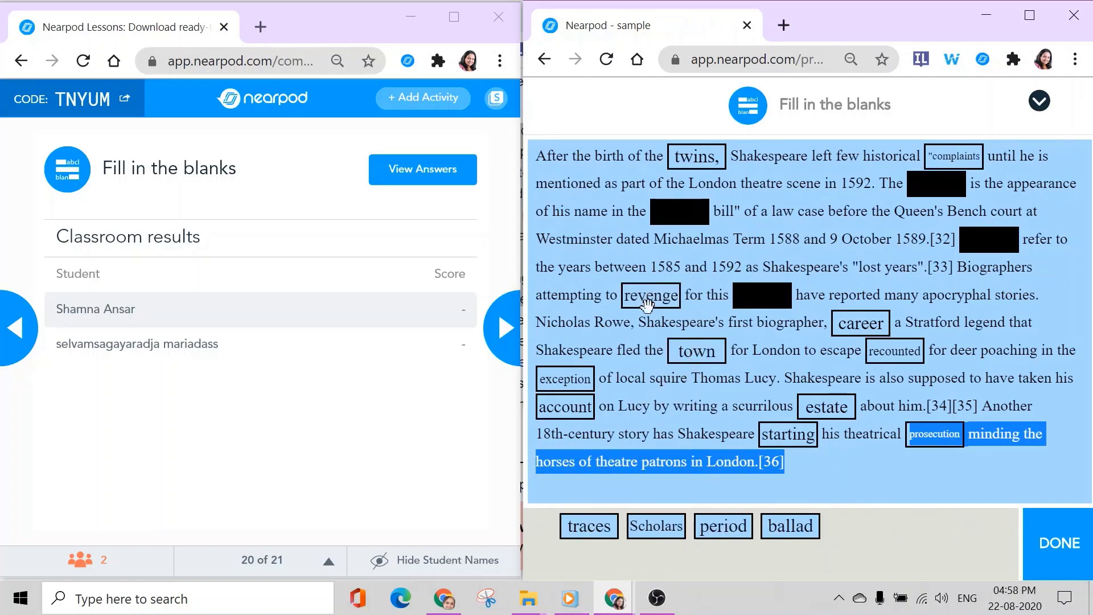
drag(729, 526, 761, 294)
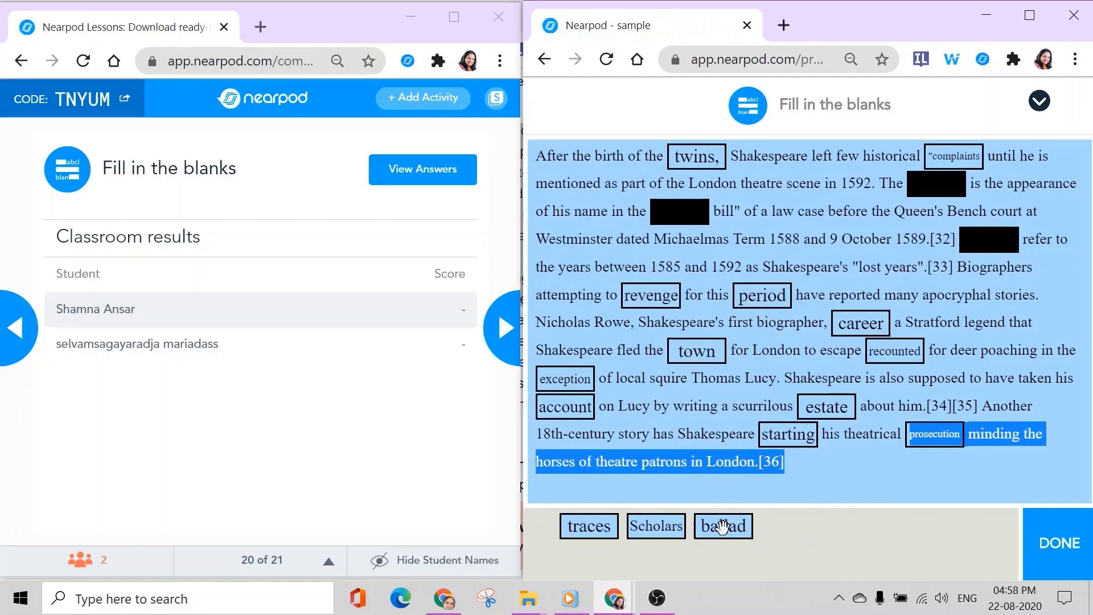
Step: Fill the last three blanks with "ballad", "traces" and "Scholars", and submit the completed passage as the student
drag(722, 524, 680, 211)
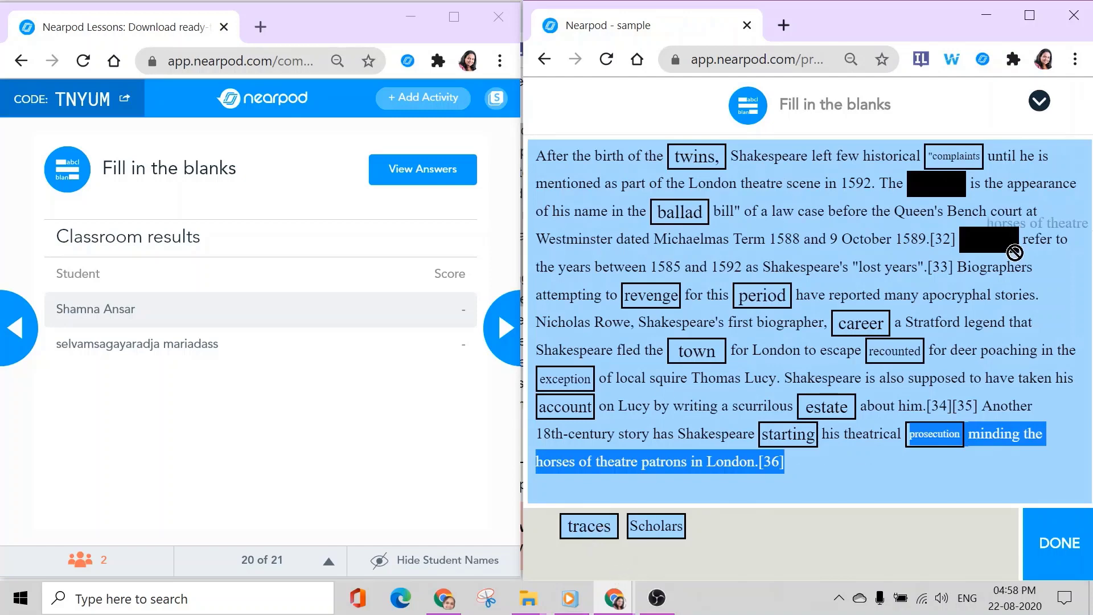
drag(615, 531, 958, 238)
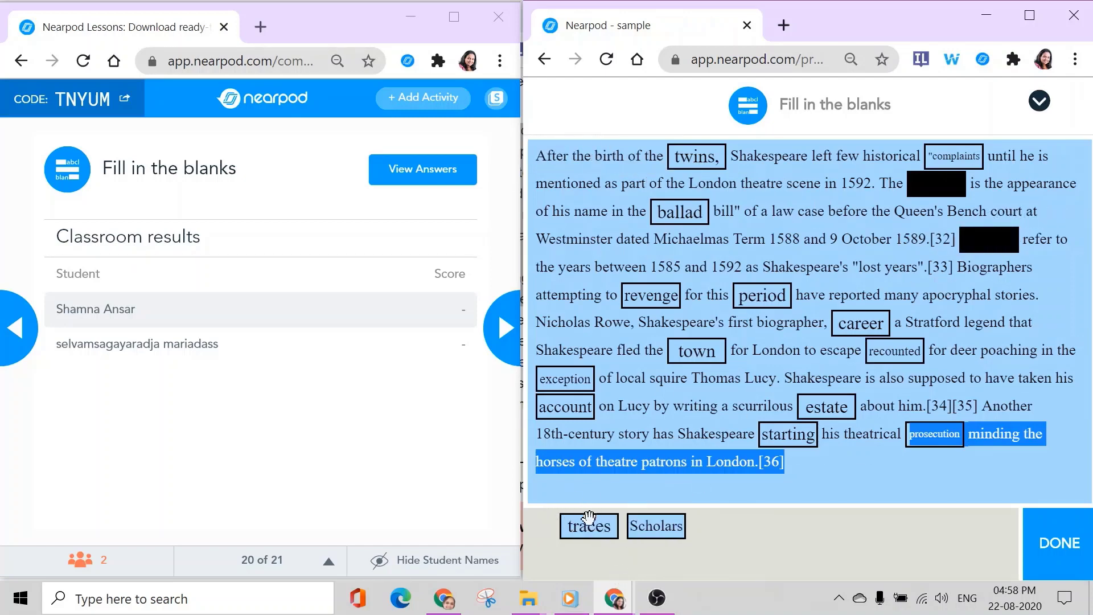
drag(588, 523, 949, 181)
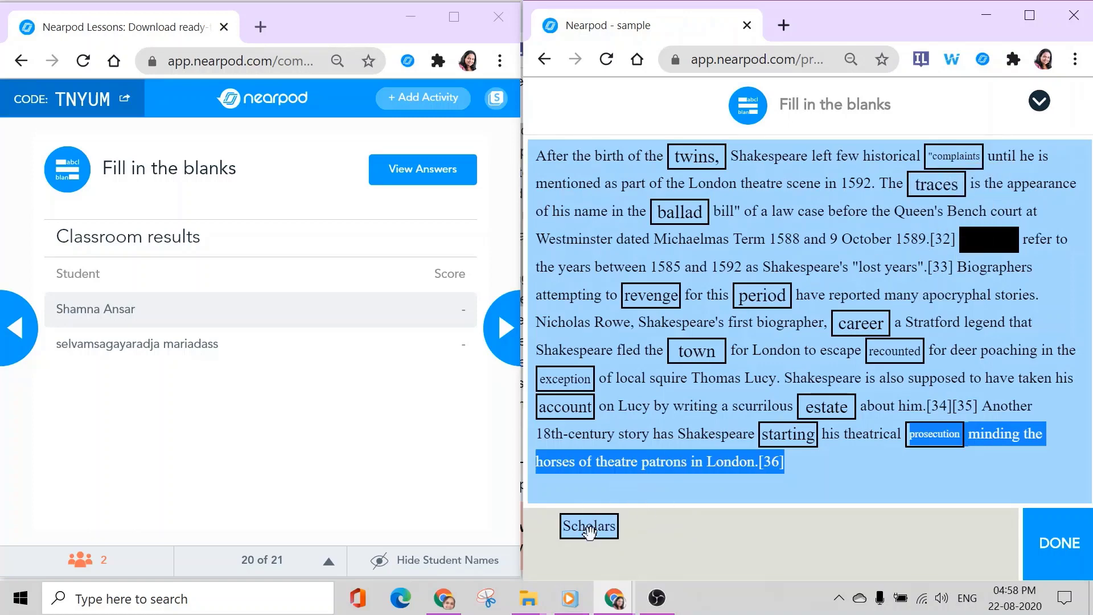
drag(589, 529, 1002, 241)
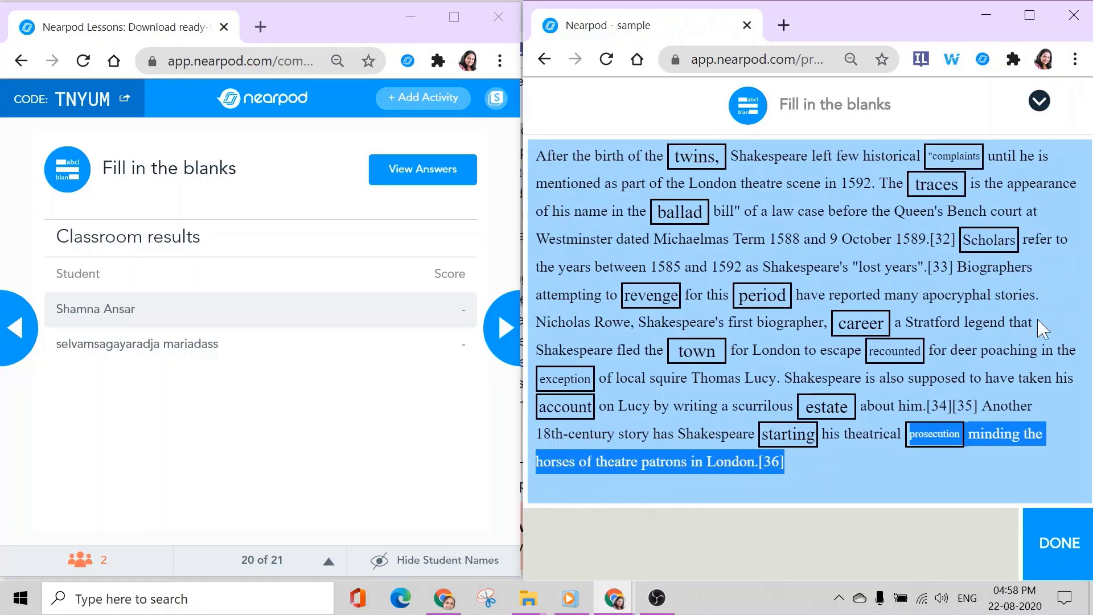
click(1052, 542)
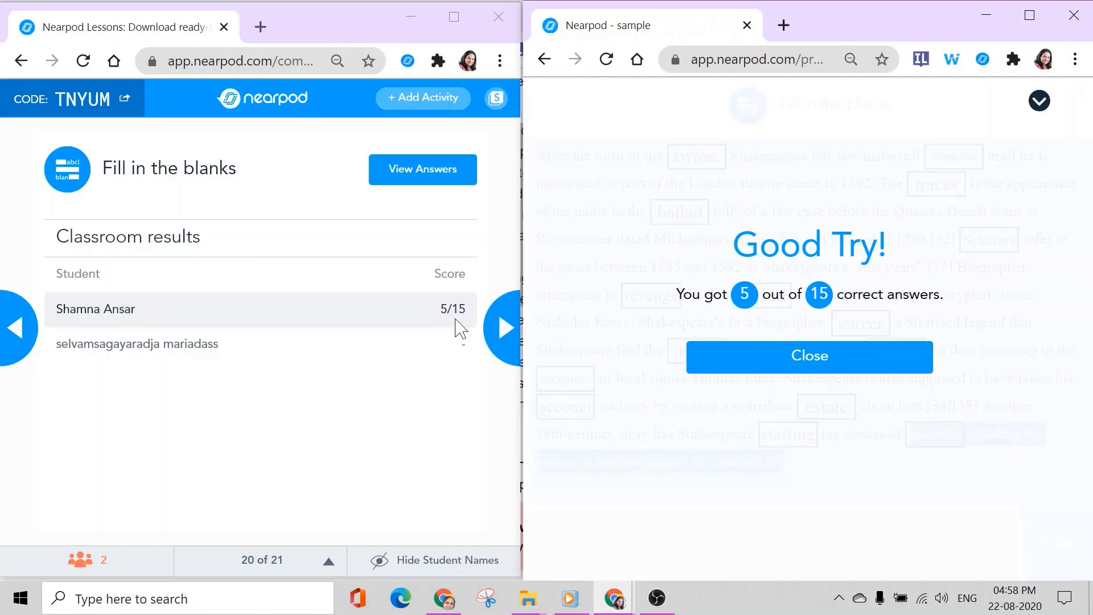
Step: Open the fill-in-the-blanks answers in the teacher view and close the score message in the student view
click(444, 183)
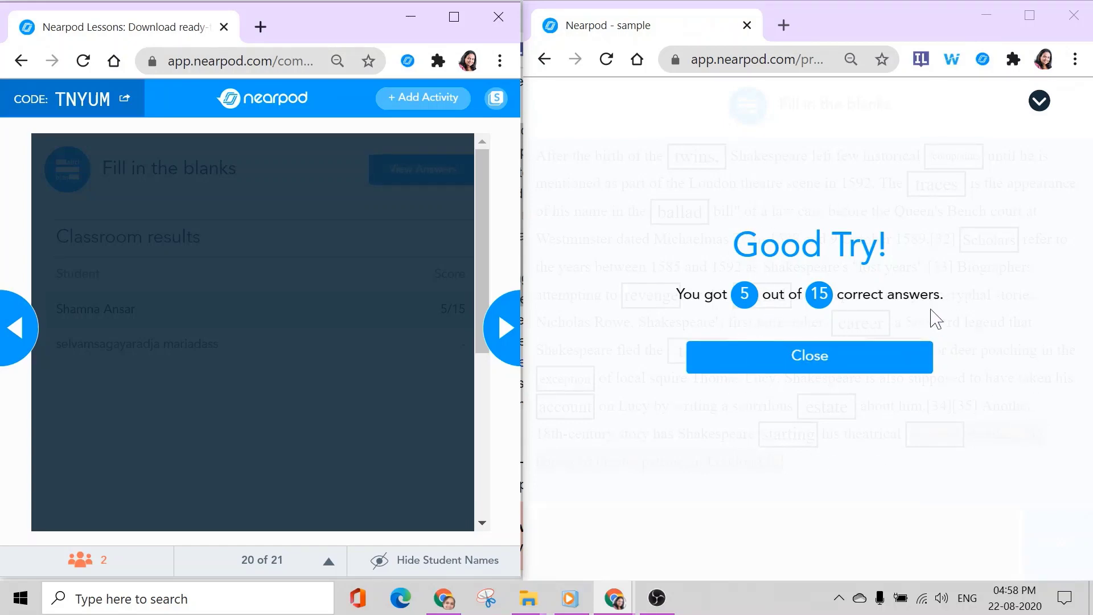
click(848, 360)
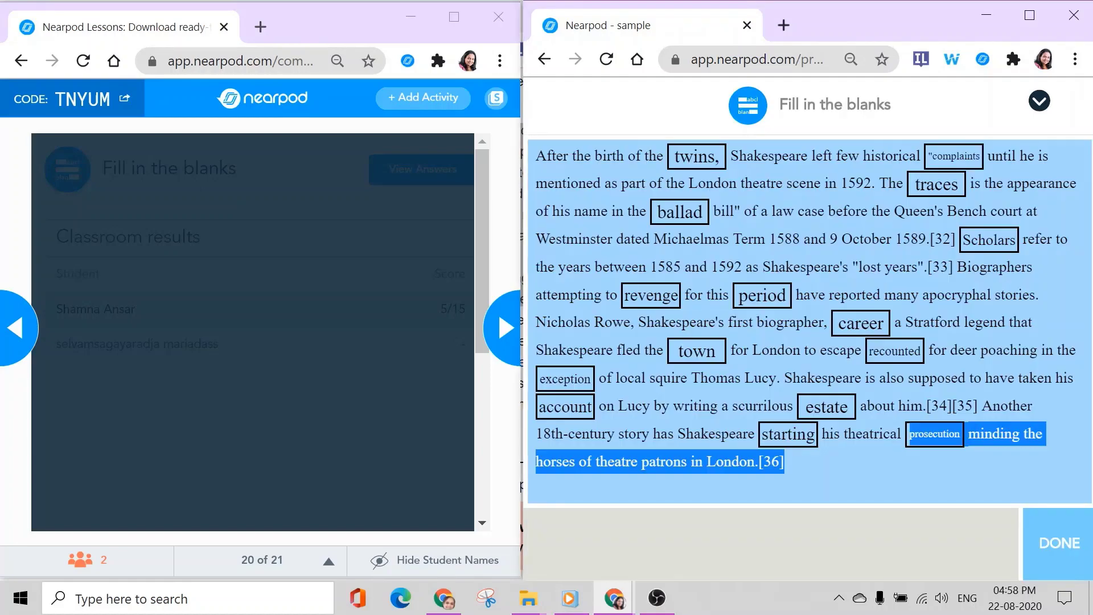
Step: Advance the lesson to the Memory Test on slide 21 and match the two Poll cards as the student
click(508, 324)
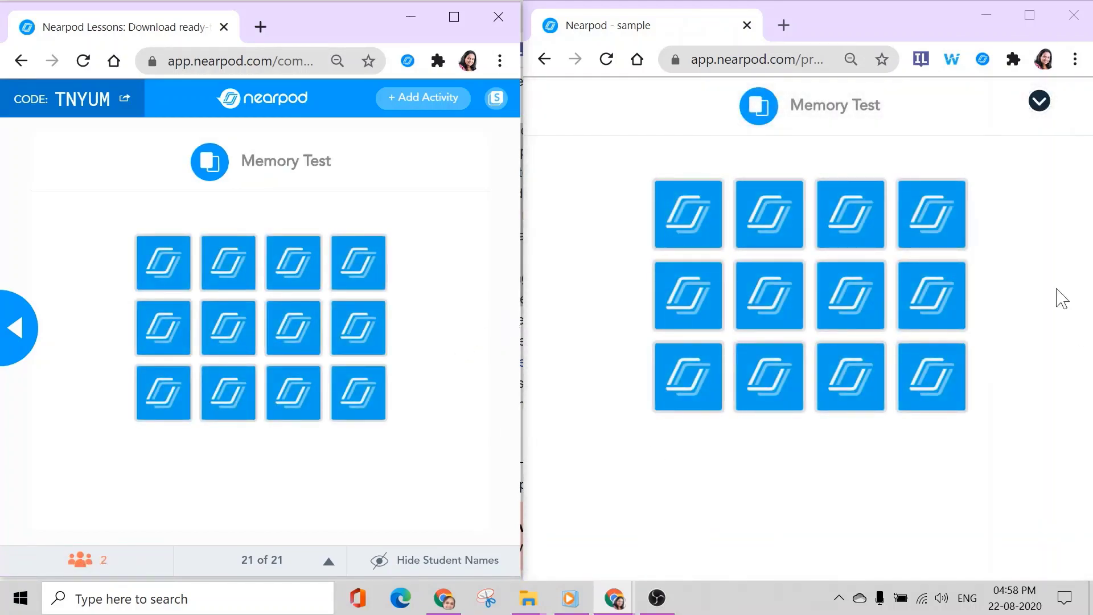
click(689, 213)
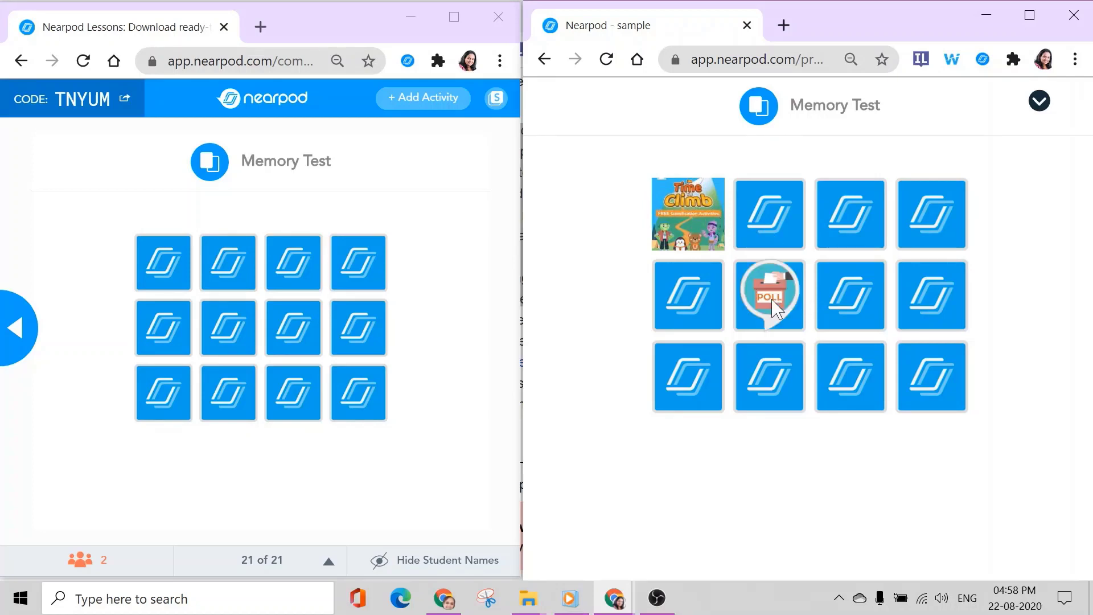
click(775, 201)
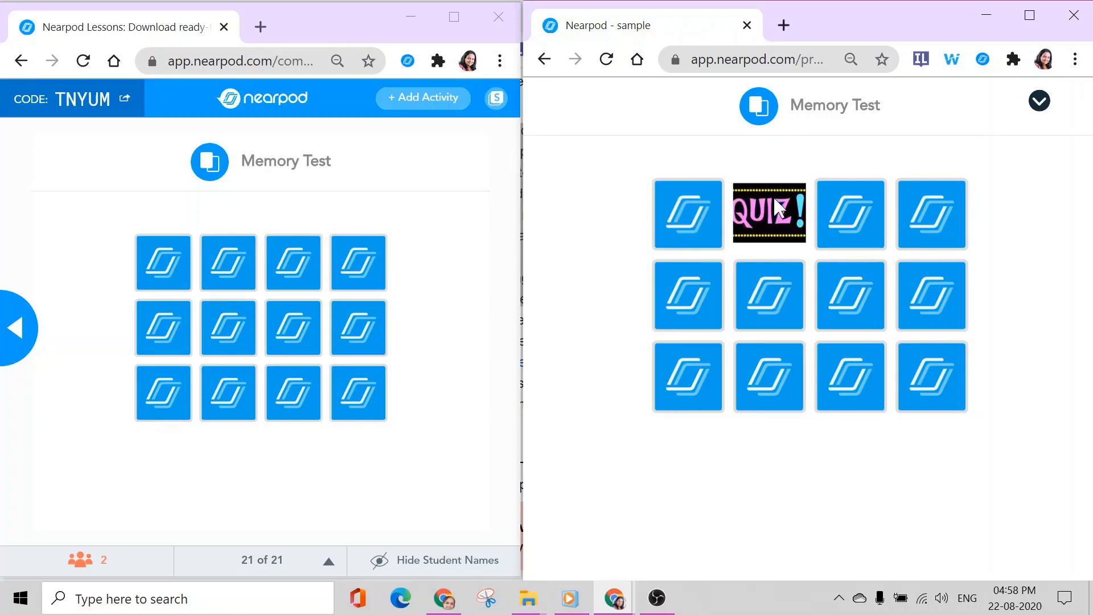
click(865, 216)
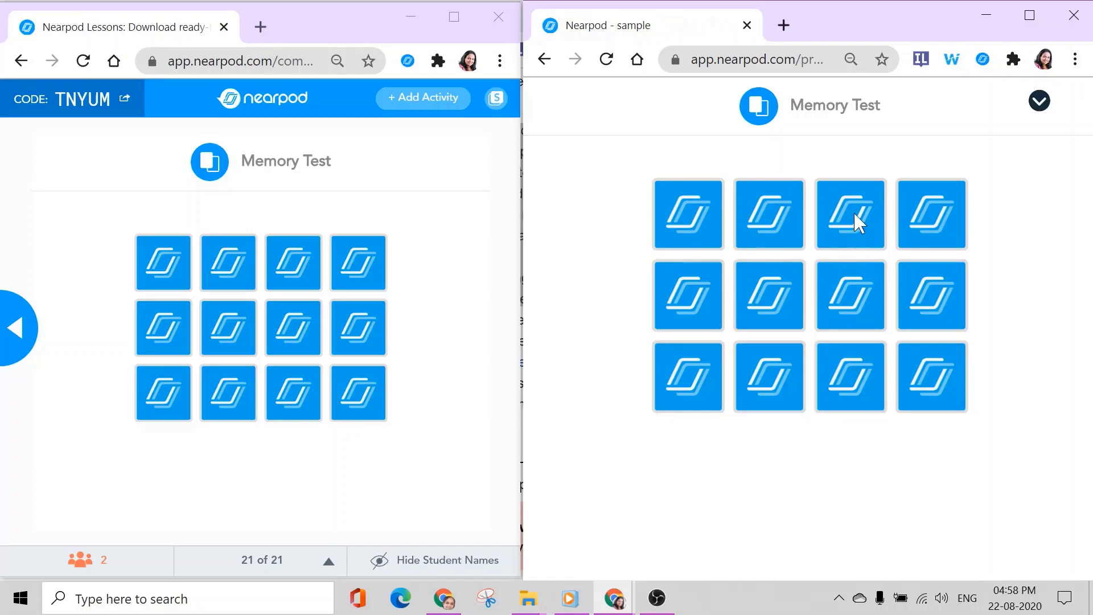
click(758, 302)
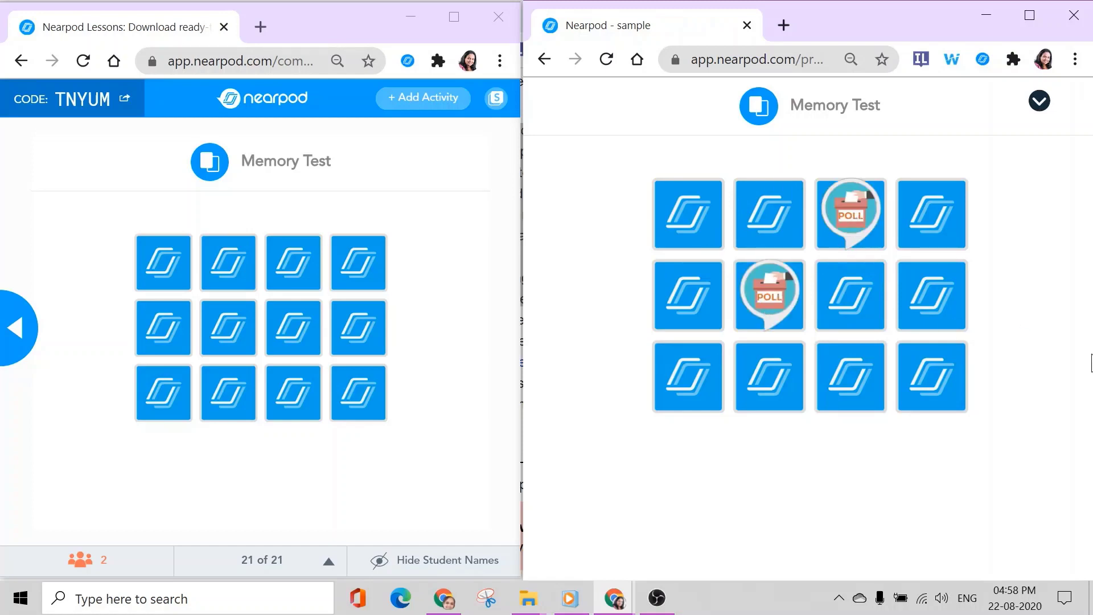
Step: Match the Time to Climb pair and the Quiz pair in the student's Memory Test
click(953, 224)
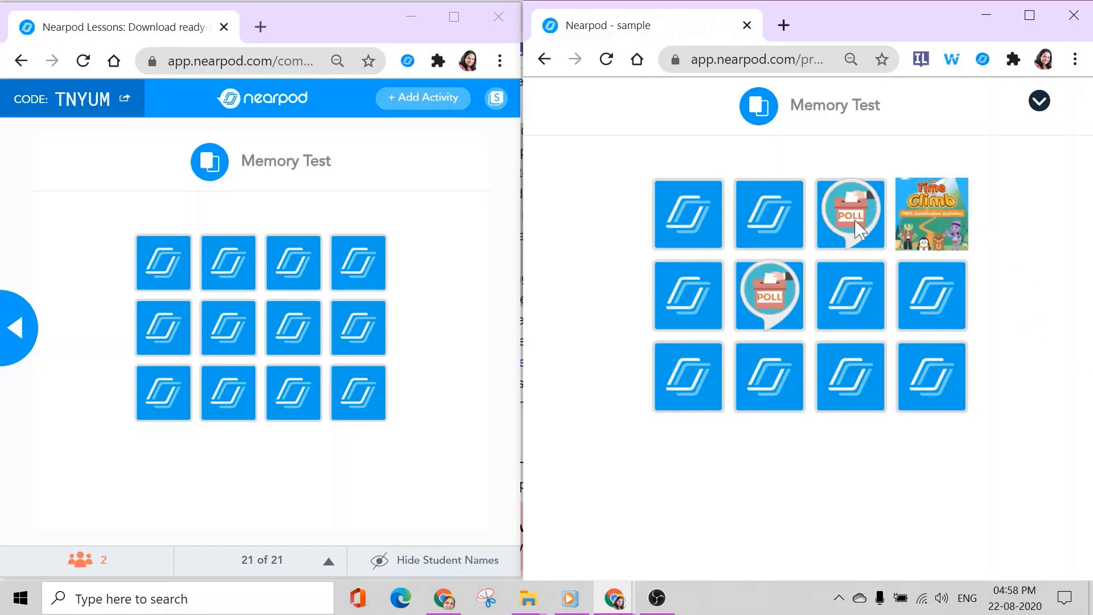
click(687, 231)
click(951, 295)
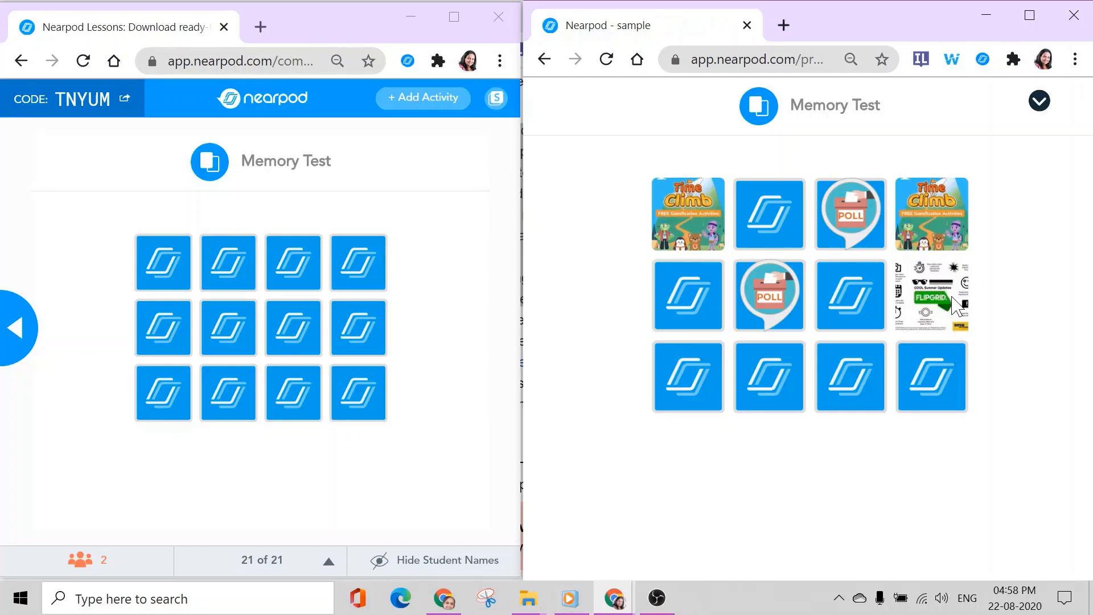
click(844, 374)
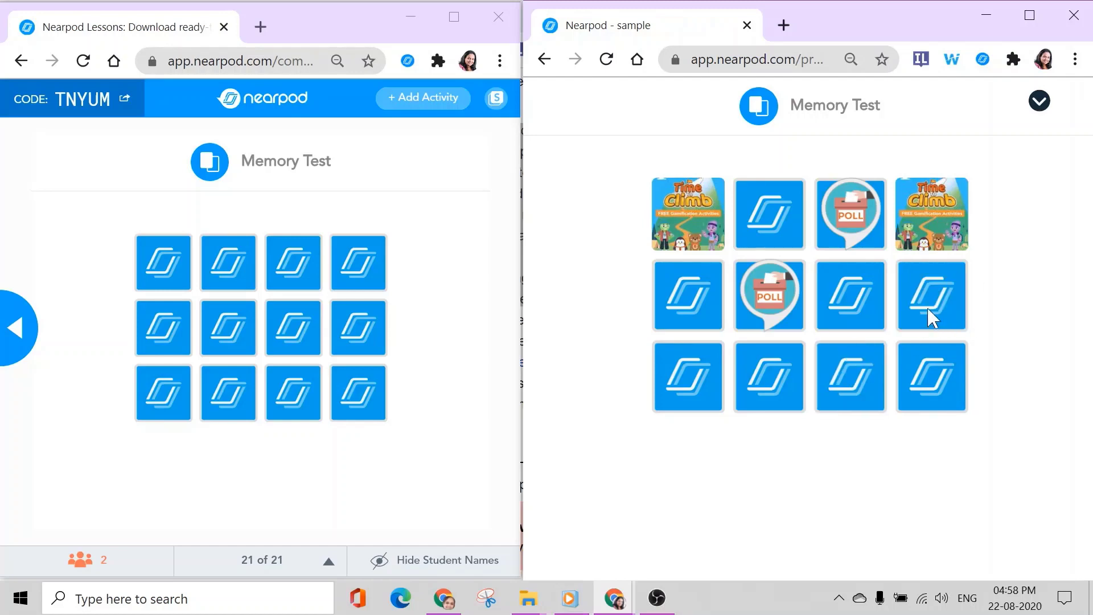
click(931, 312)
click(685, 403)
click(783, 219)
click(691, 392)
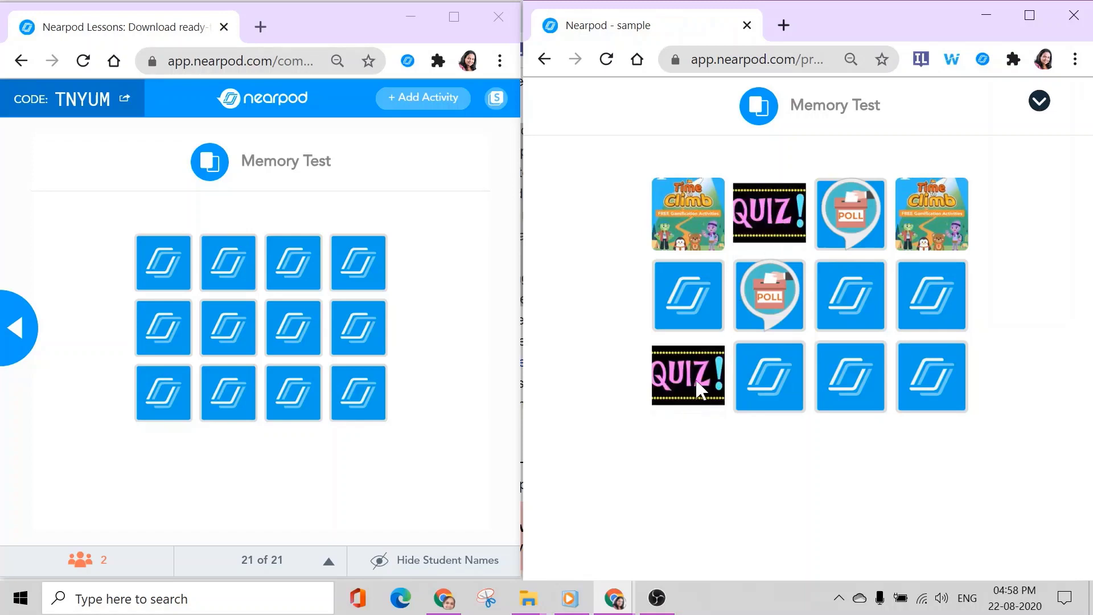
Step: Complete the Memory Test by matching the Flipgrid cards, the green S cards and the photo collage cards
click(681, 295)
click(924, 298)
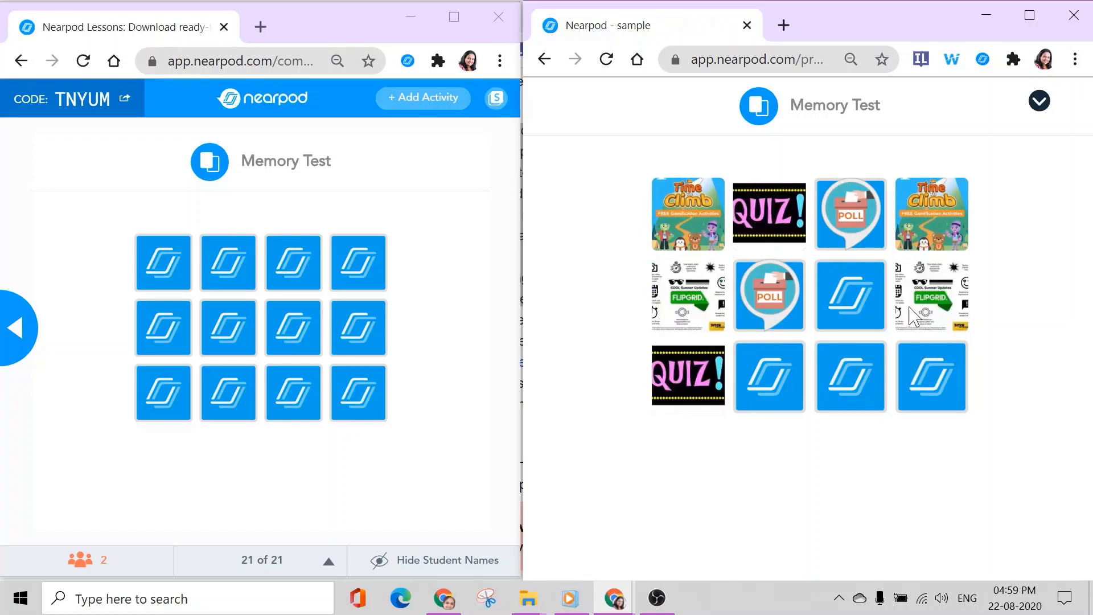
click(841, 300)
click(931, 377)
click(856, 387)
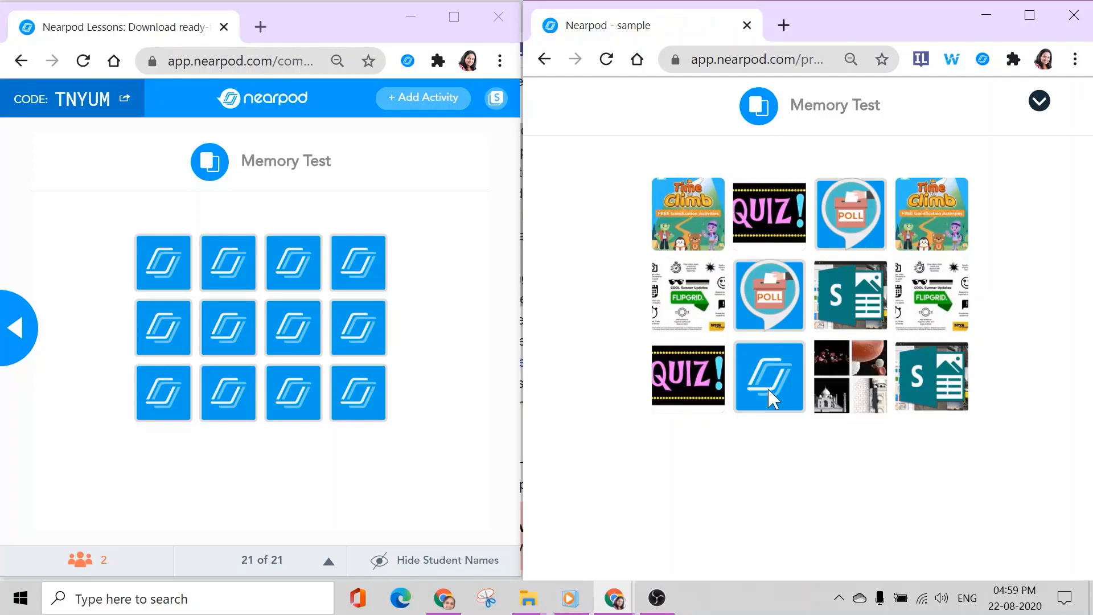
click(772, 387)
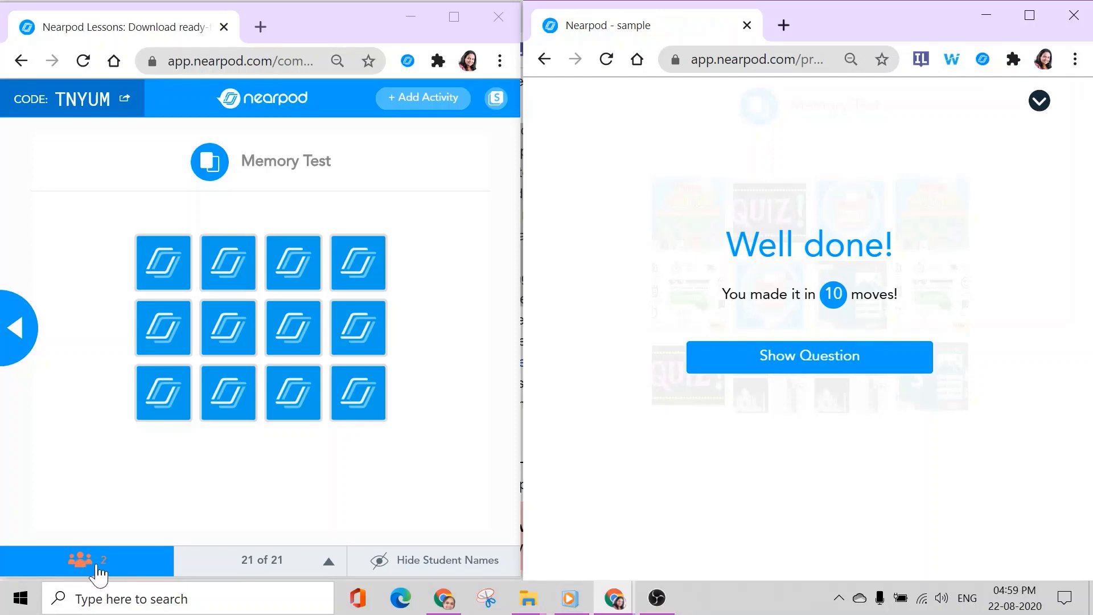
Step: Hide the student names for shared answers in the teacher view
click(440, 563)
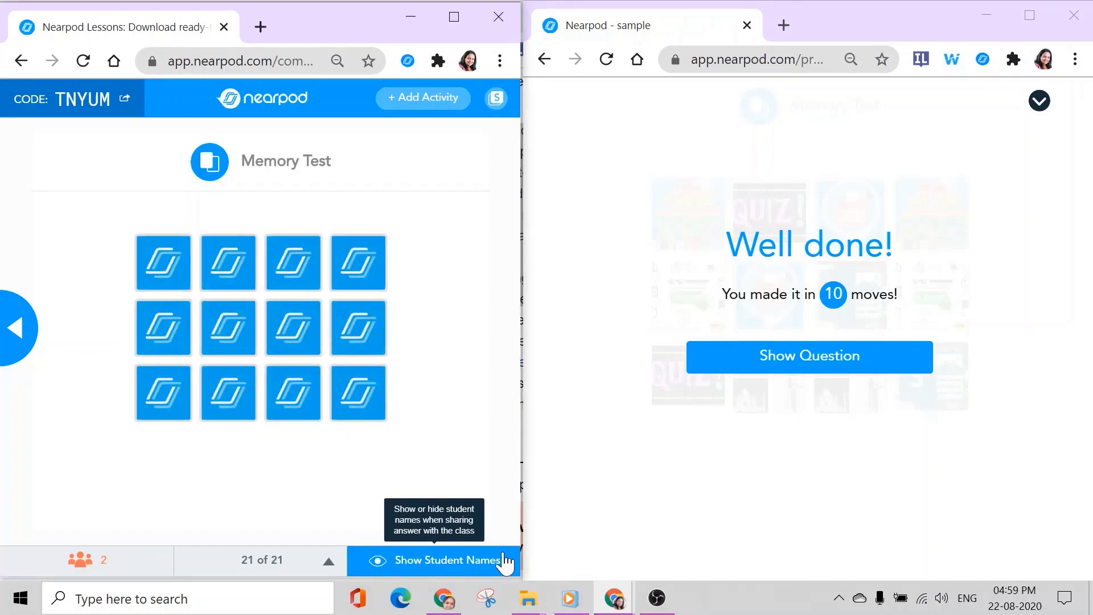
Step: Open the Memory Test follow-up question as the student, choose the Flipgrid image and check the answer
click(831, 366)
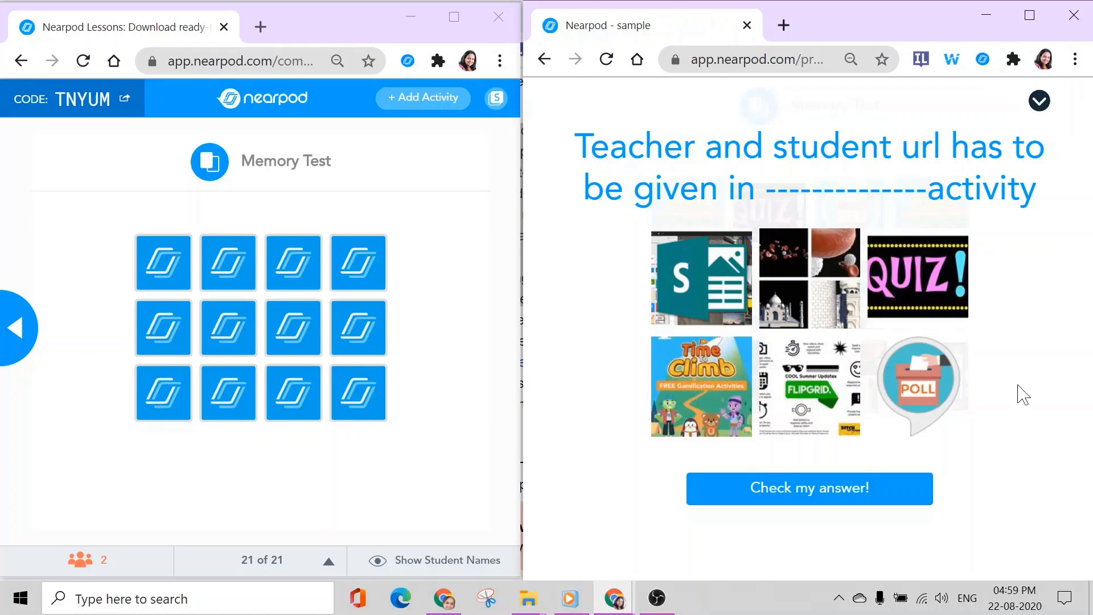
click(789, 391)
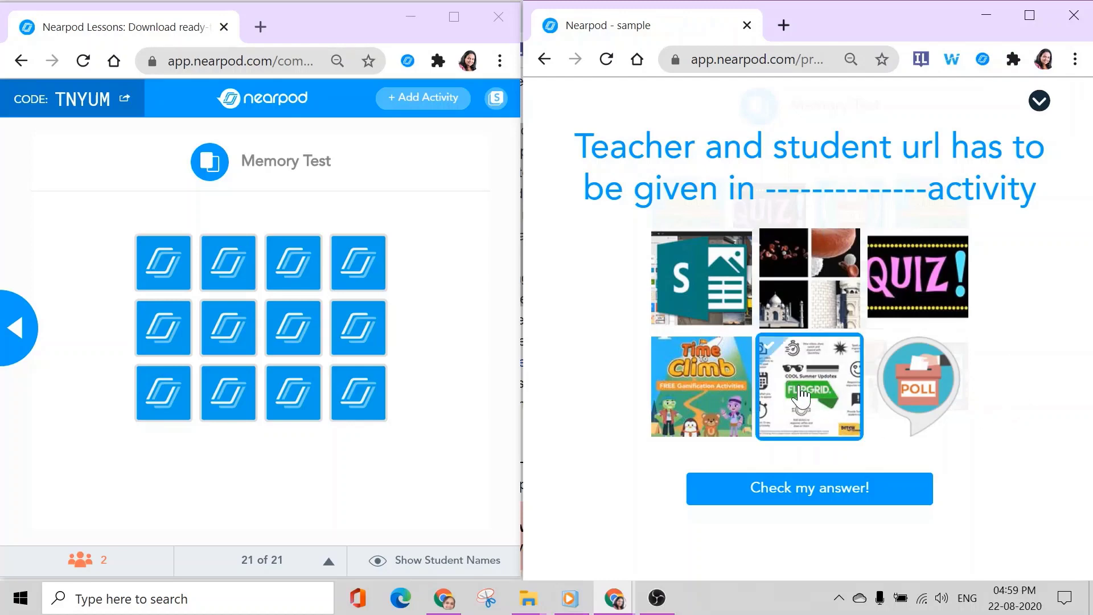
click(830, 496)
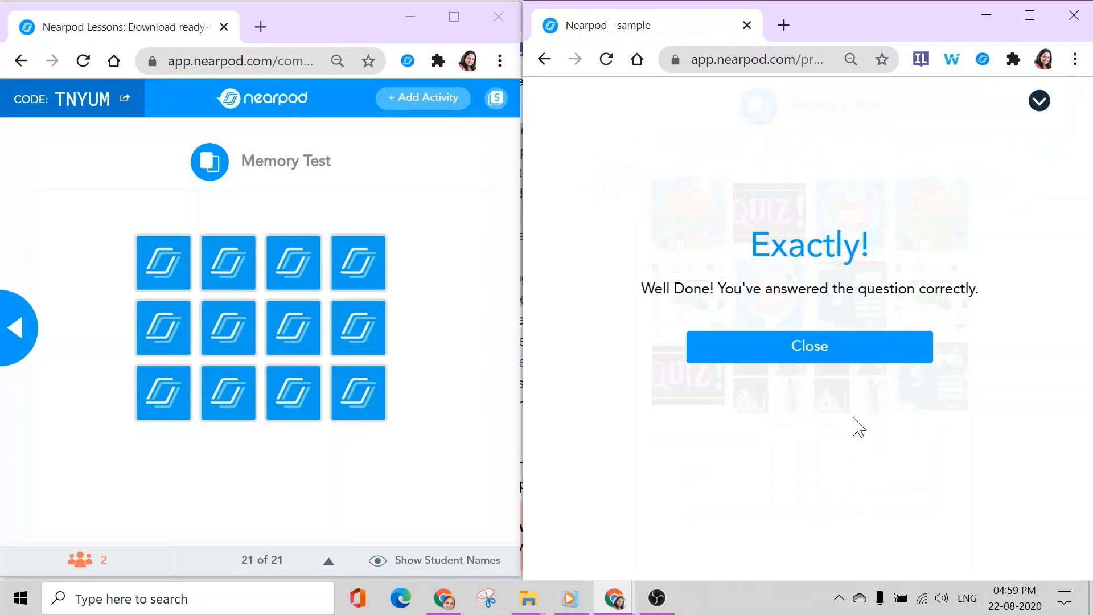
Step: Dismiss the correct-answer message in the student's Memory Test and close the student window
click(818, 359)
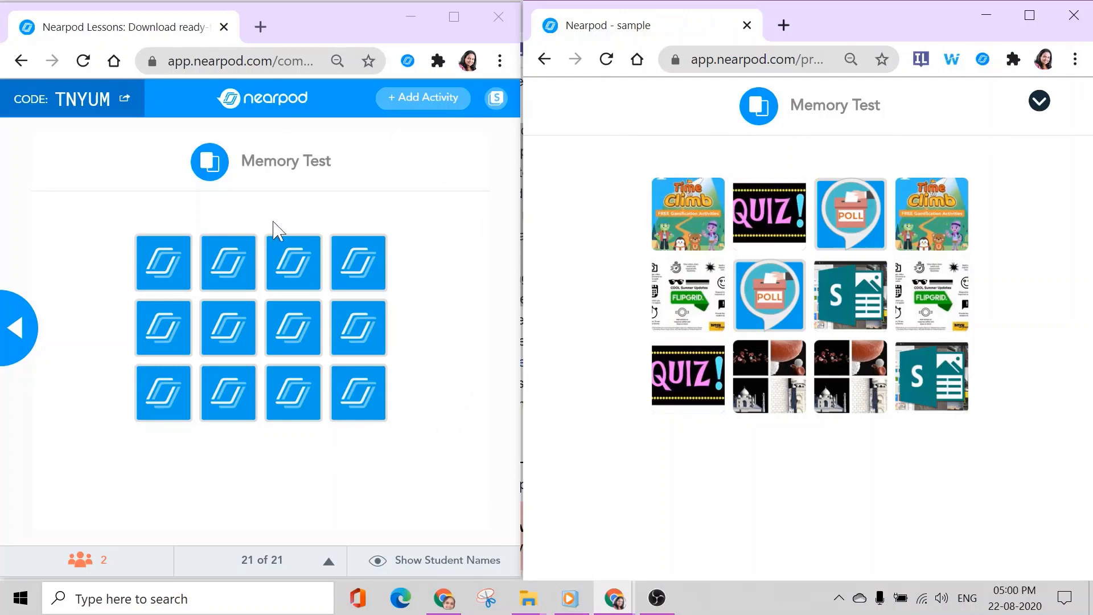
click(1074, 15)
Step: Open Google Classroom from the Google apps, maximize the browser window and view the list of classes
click(996, 136)
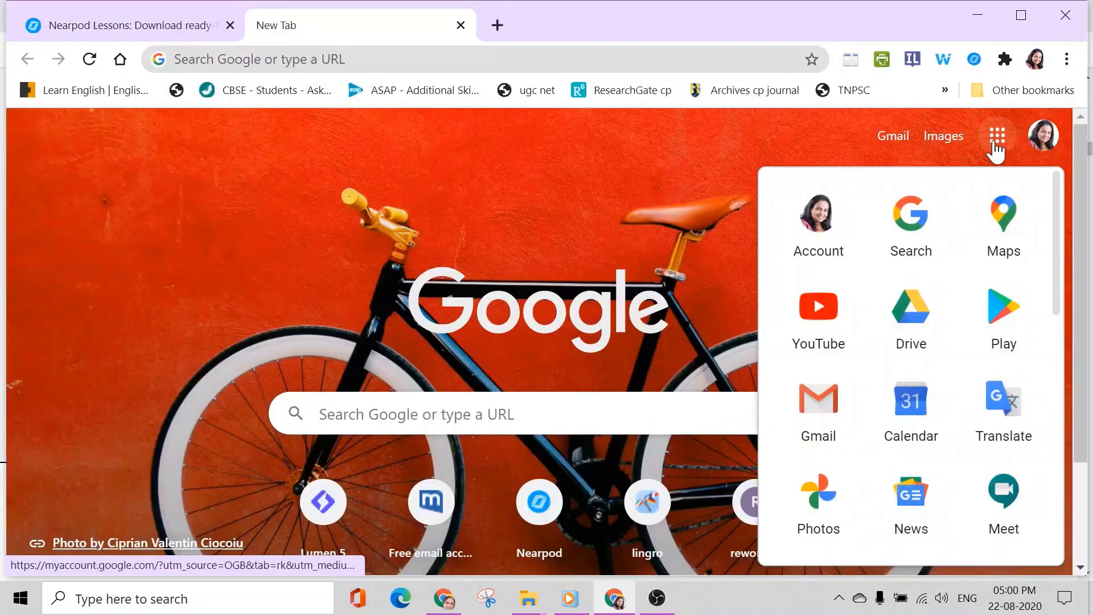
scroll(916, 288, down, 6)
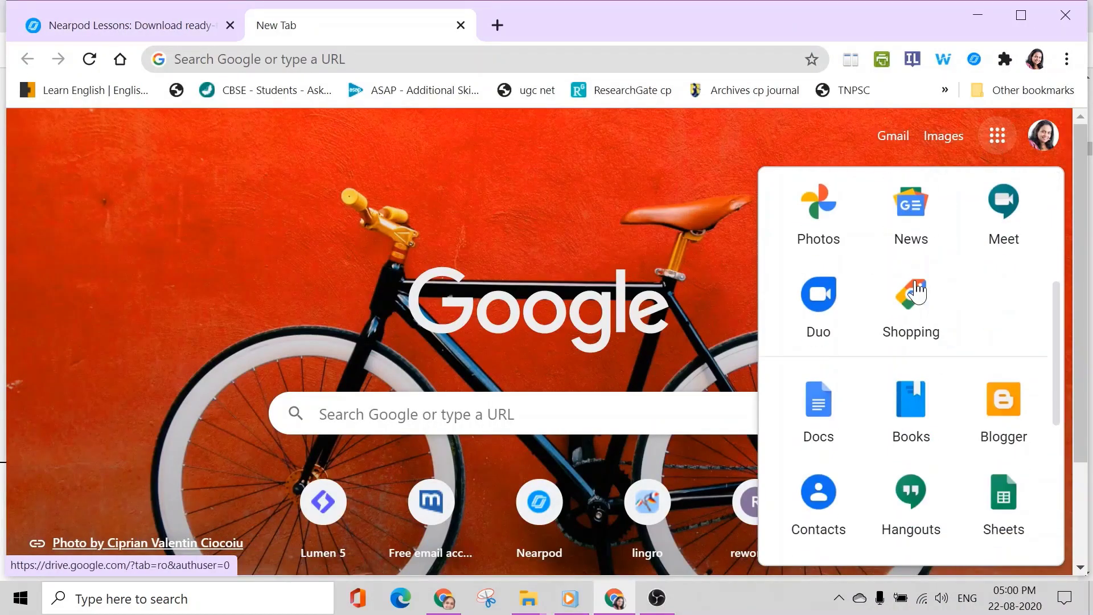
scroll(916, 288, down, 4)
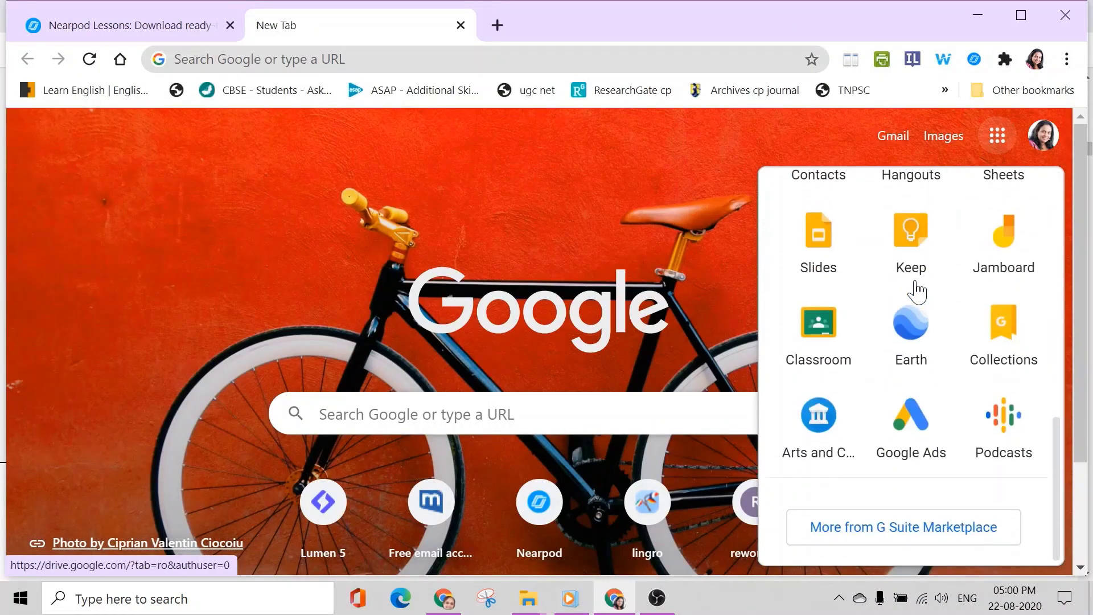
click(819, 354)
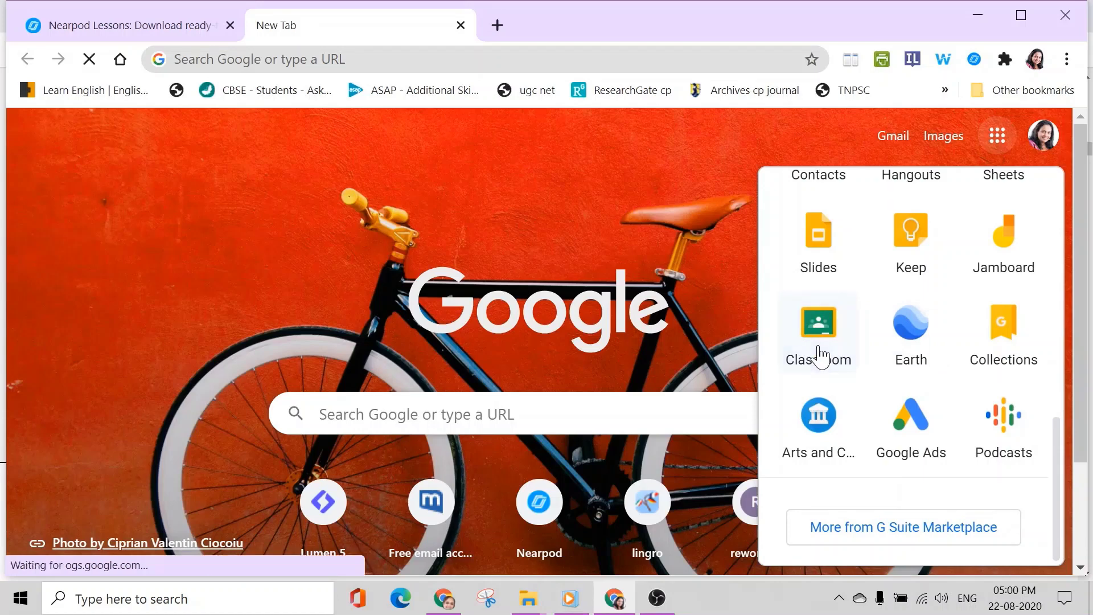
click(1022, 16)
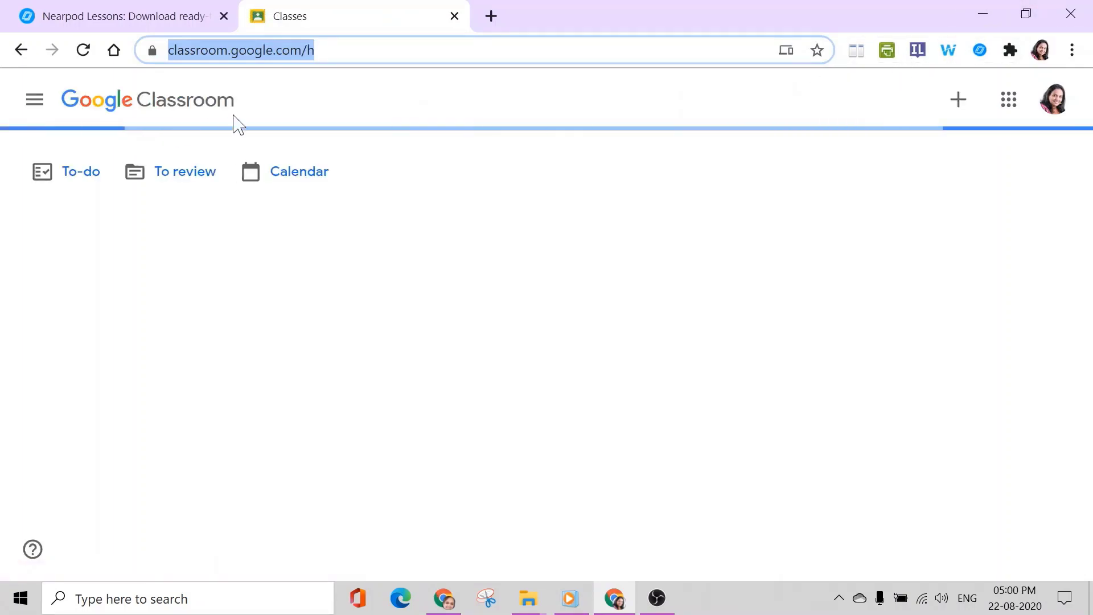
click(26, 110)
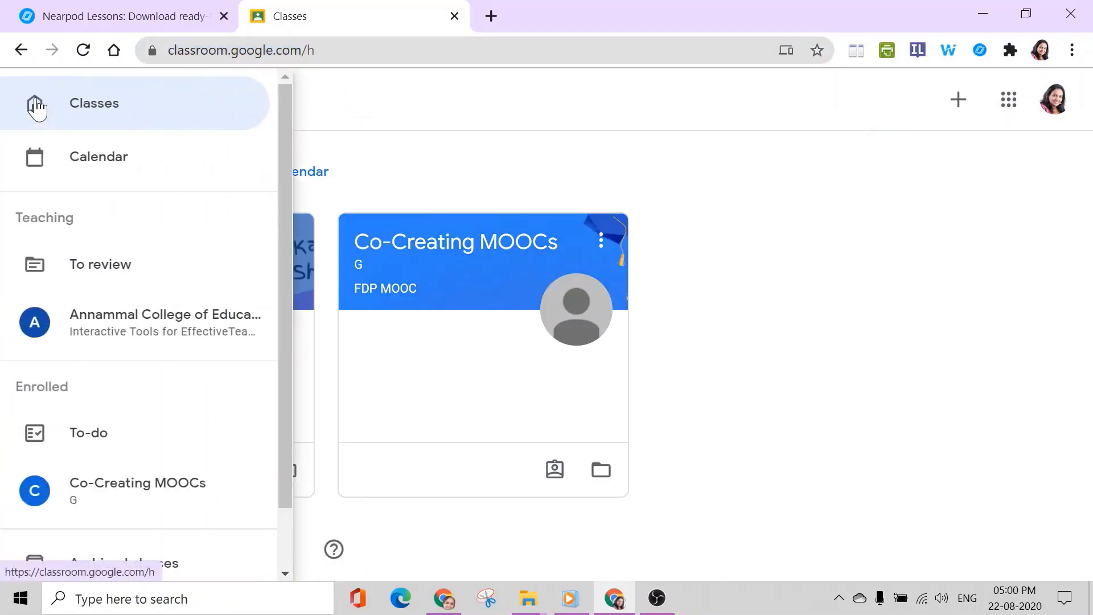
click(613, 131)
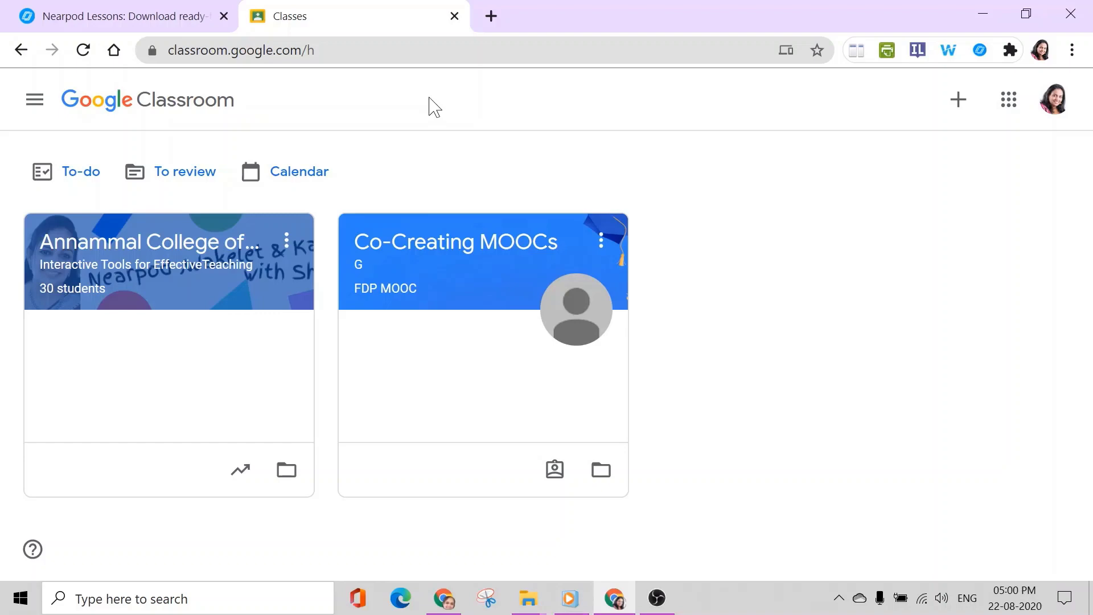
Step: Search the web for the Nearpod browser extension and open the Nearpod for Classroom page in the Chrome Web Store
click(491, 16)
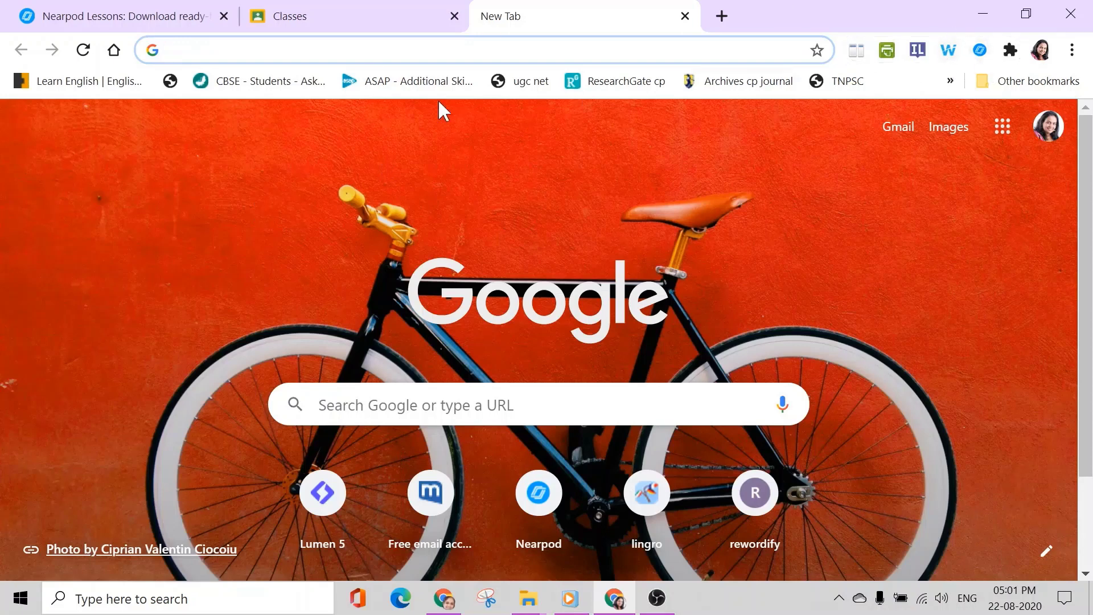
click(312, 50)
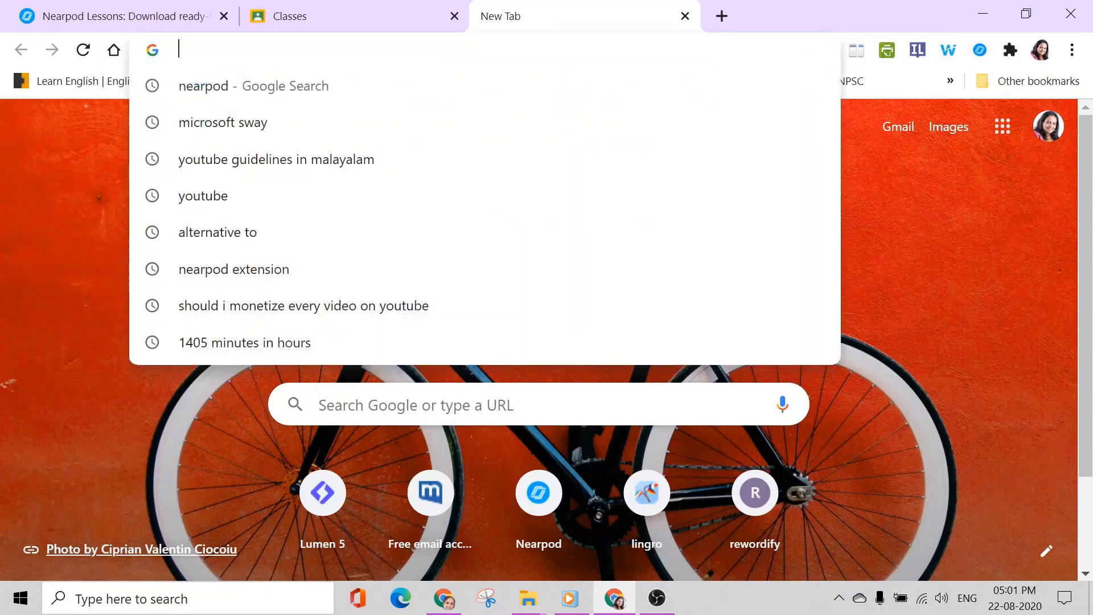
text(nearpo)
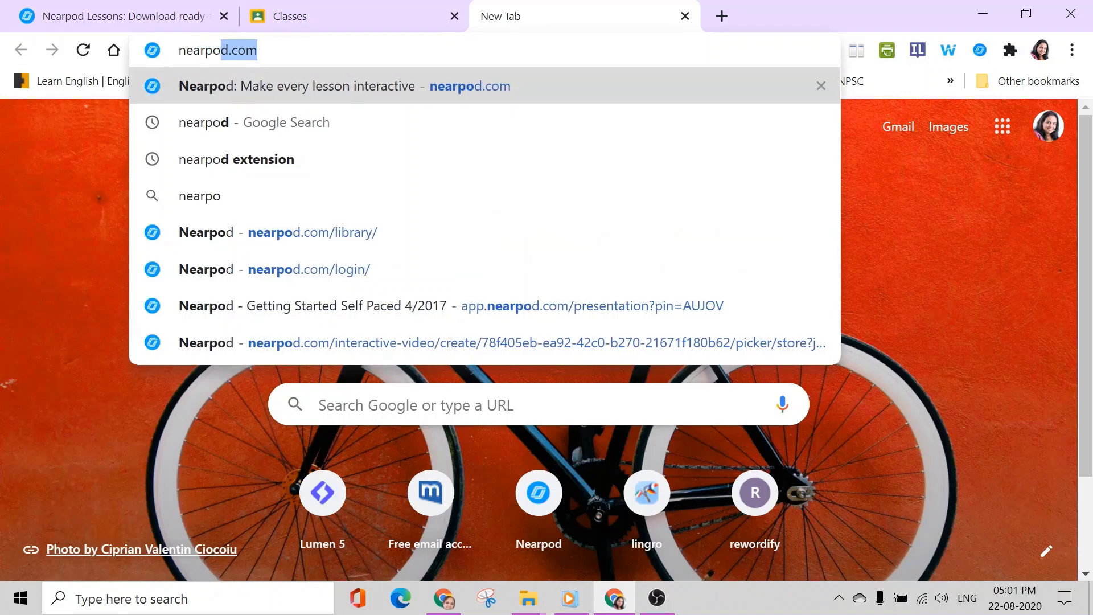
text(d )
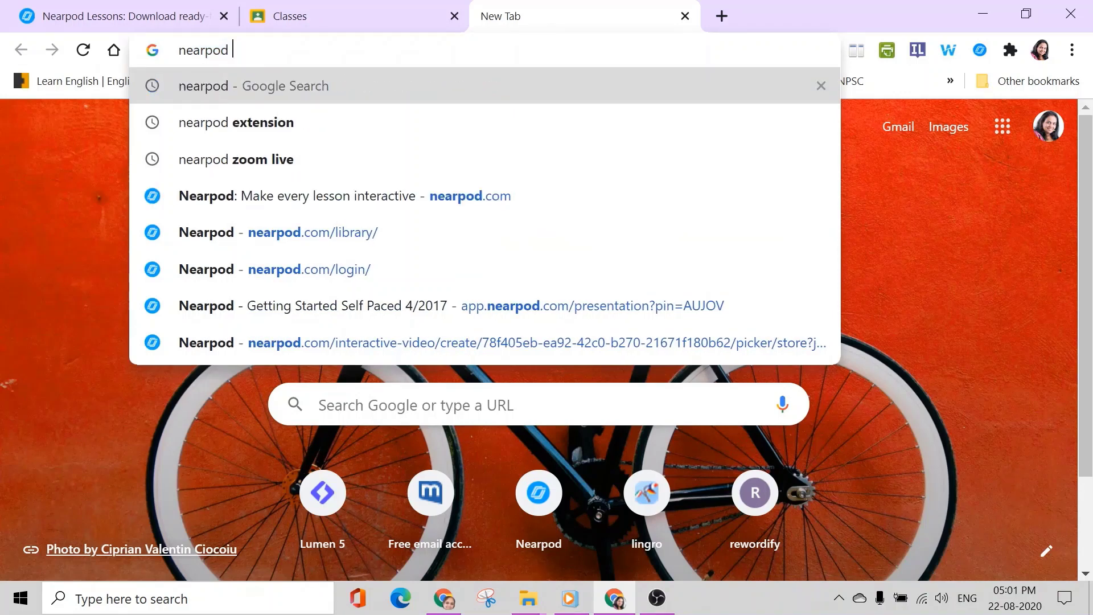
text(br)
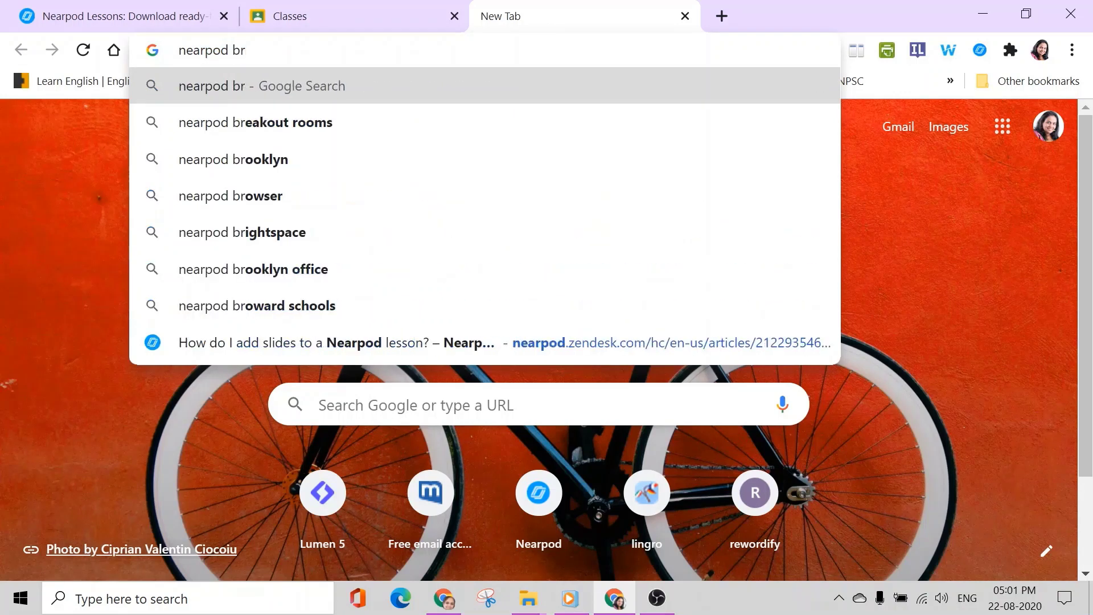
text(owser )
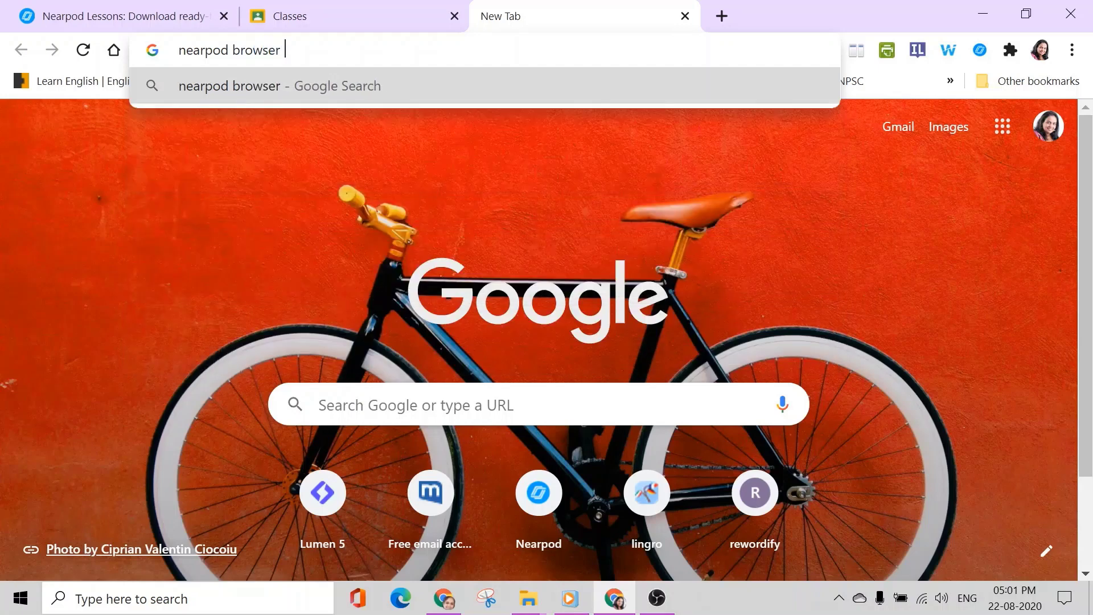
text(extens)
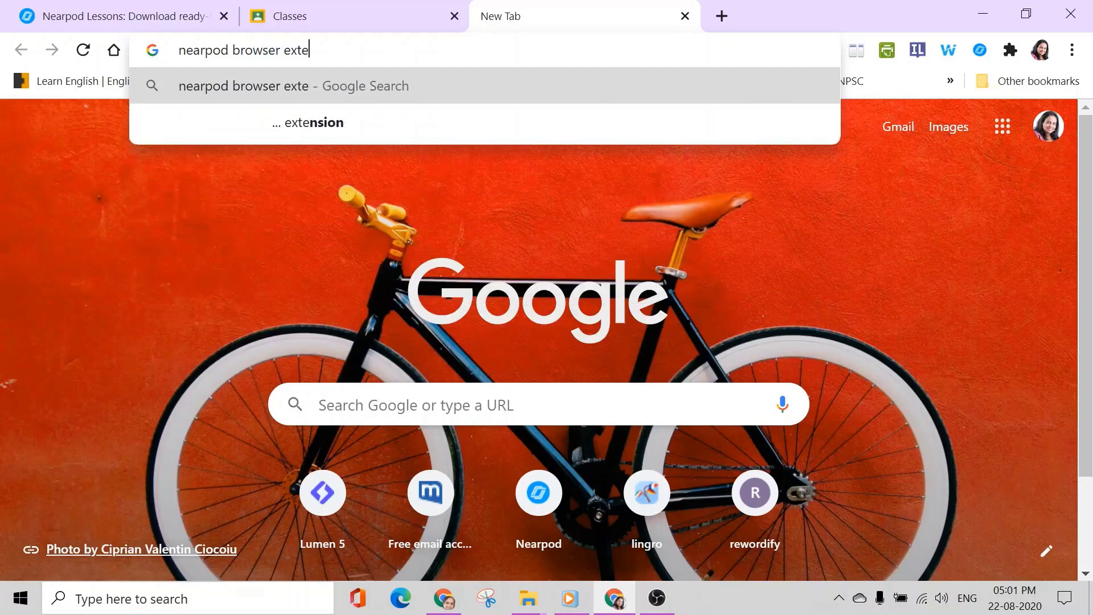
text(il/)
key(Return)
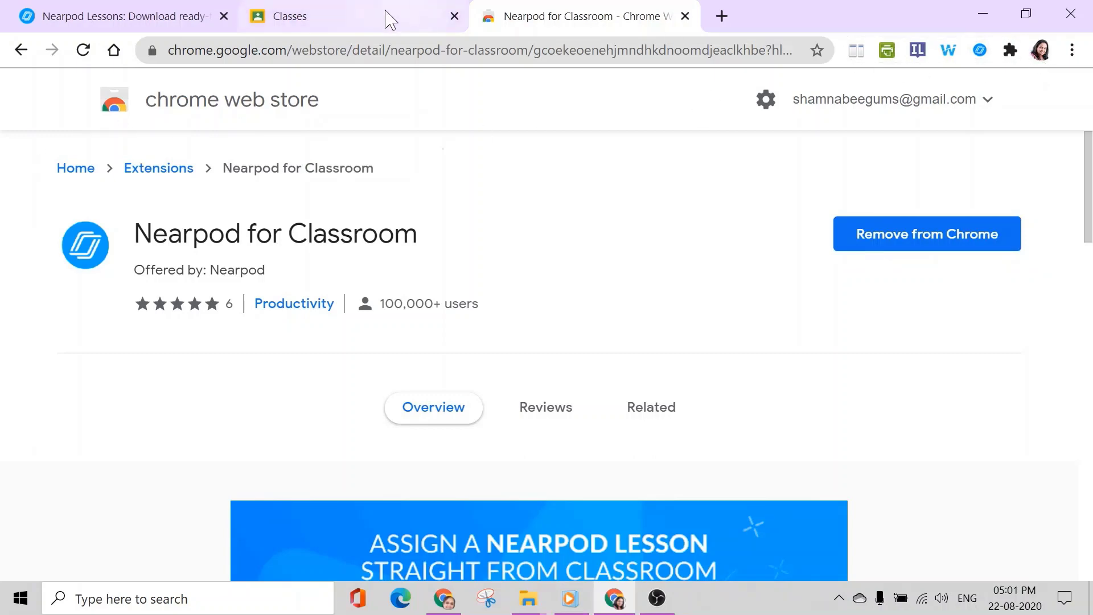
Step: Return to Google Classroom and open the classwork of the Annammal College of Education for Women class
click(374, 23)
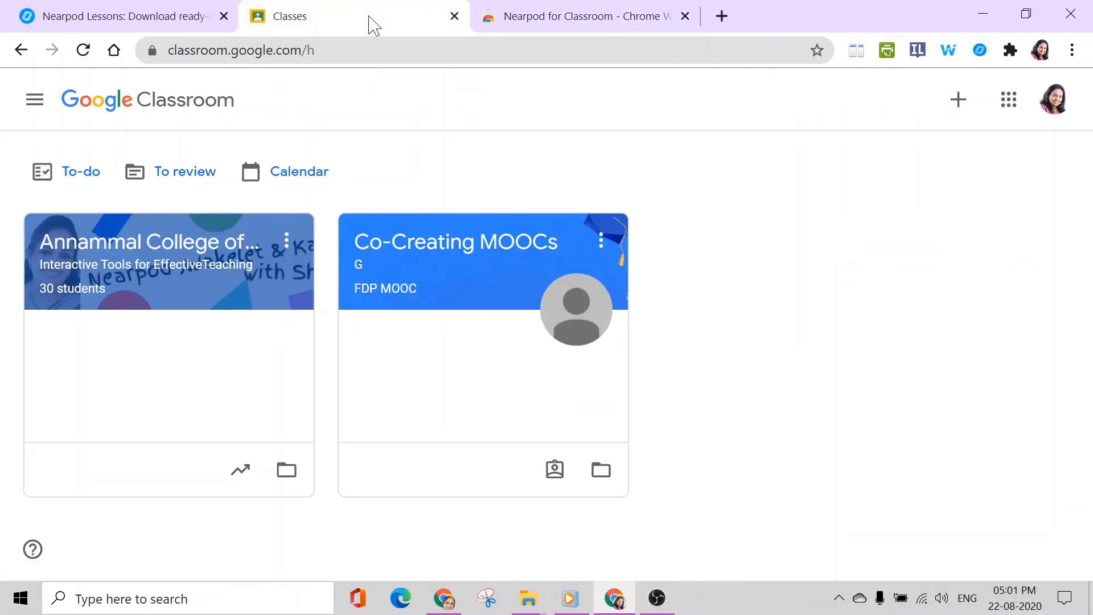
click(170, 269)
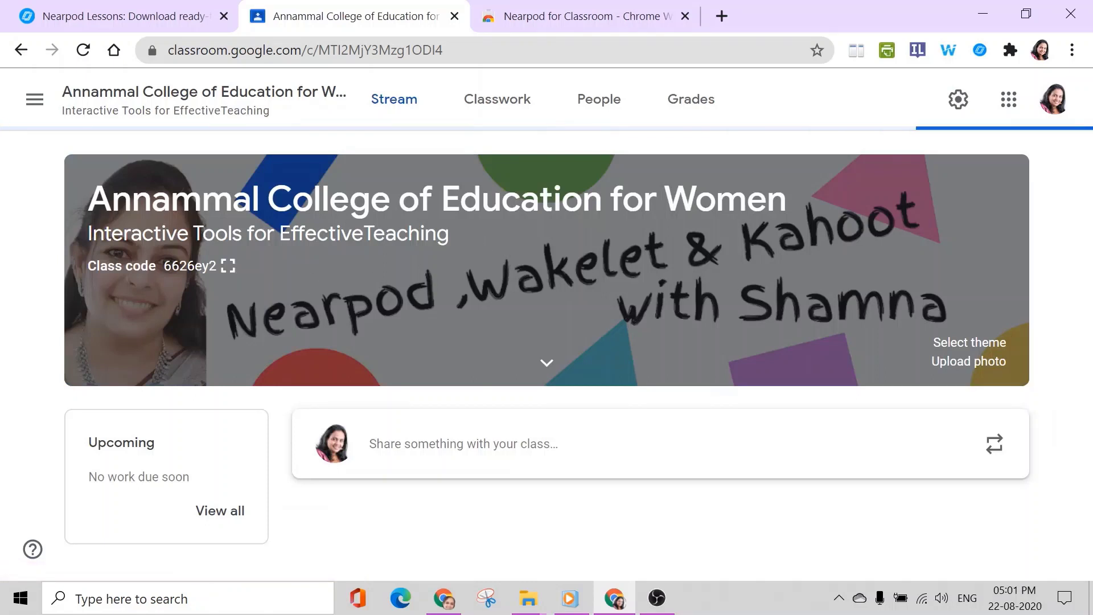
click(500, 100)
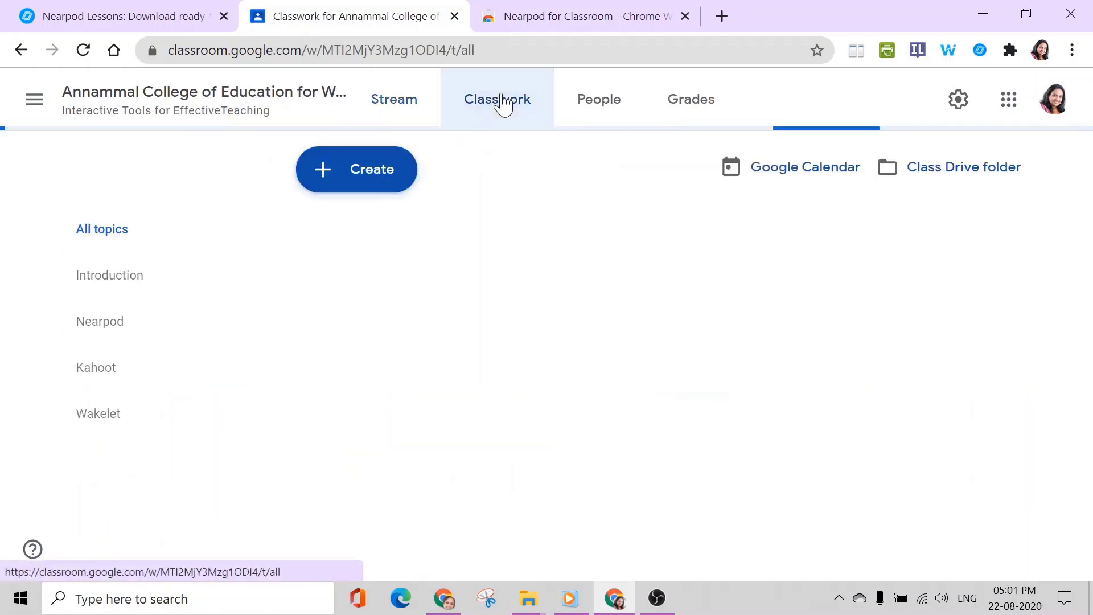
click(360, 170)
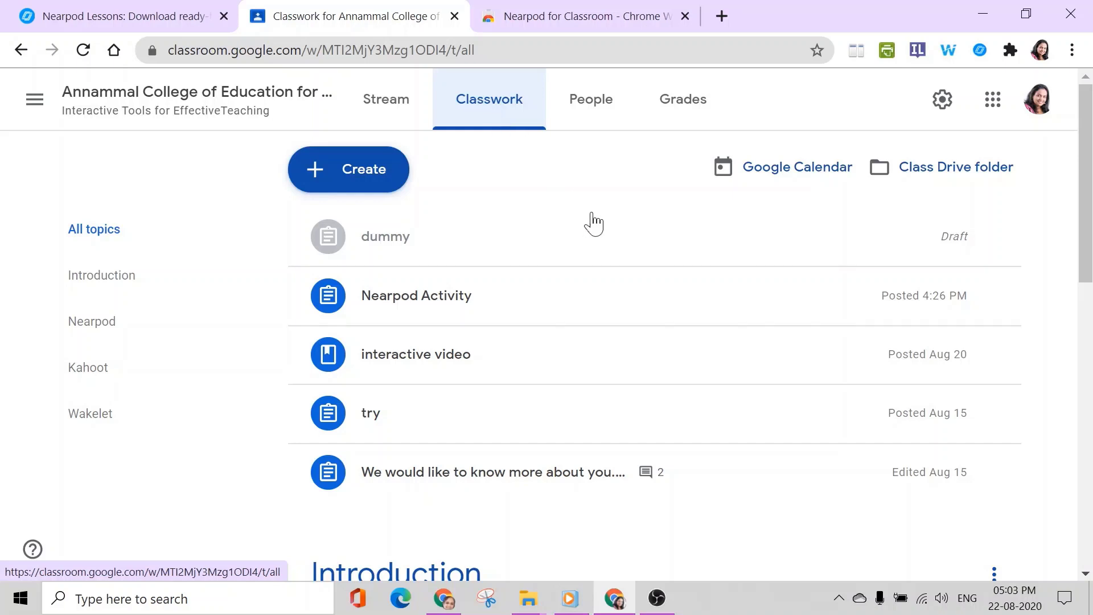
click(362, 171)
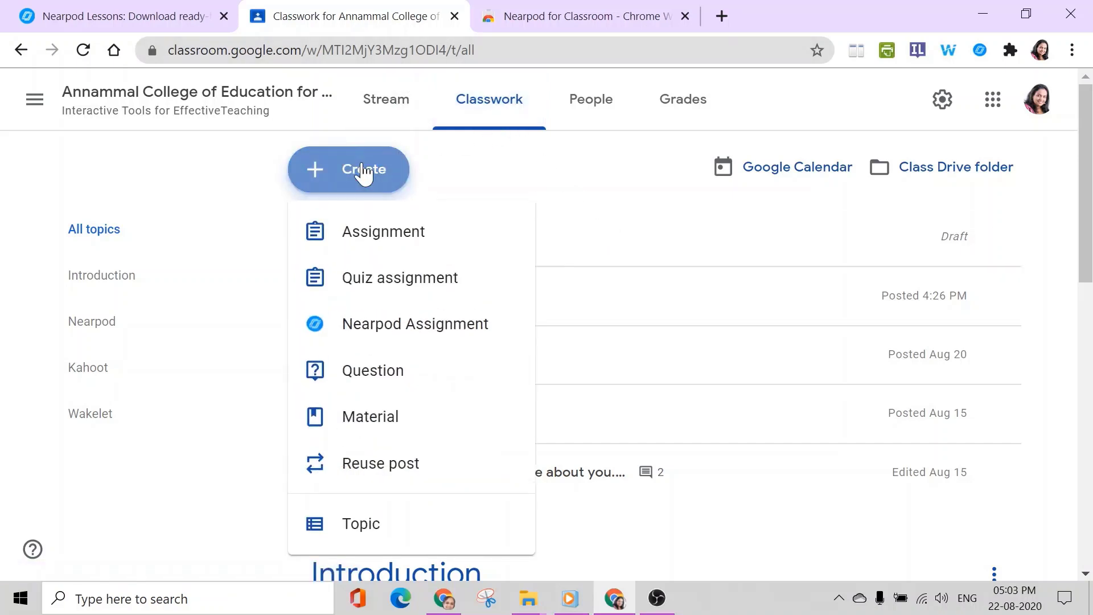
click(475, 114)
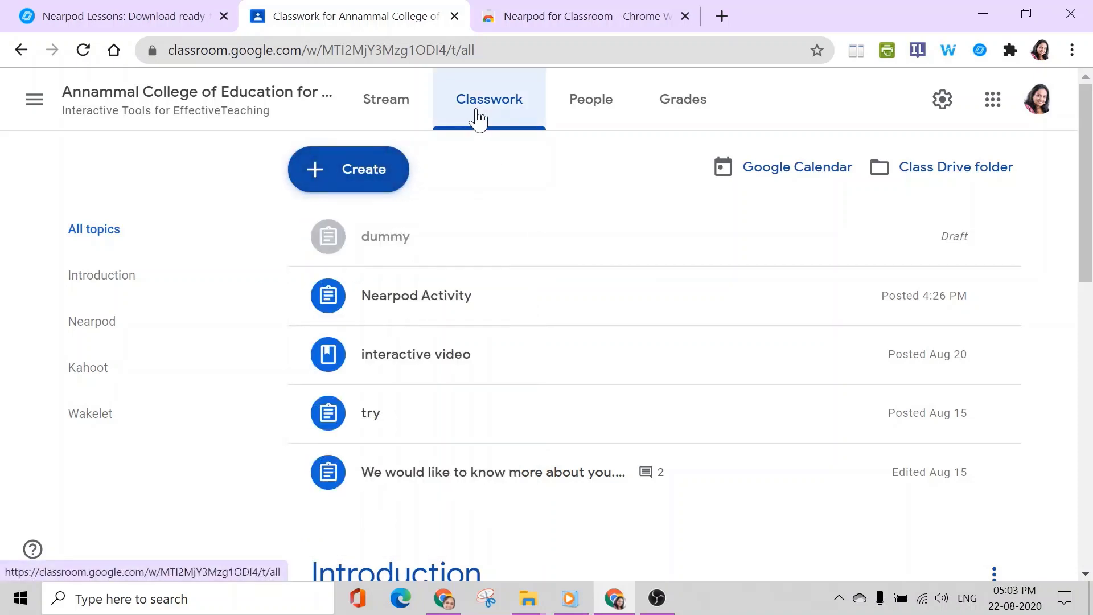
Step: Create a Nearpod Assignment from the "dummy" lesson in Student-Paced mode
click(335, 178)
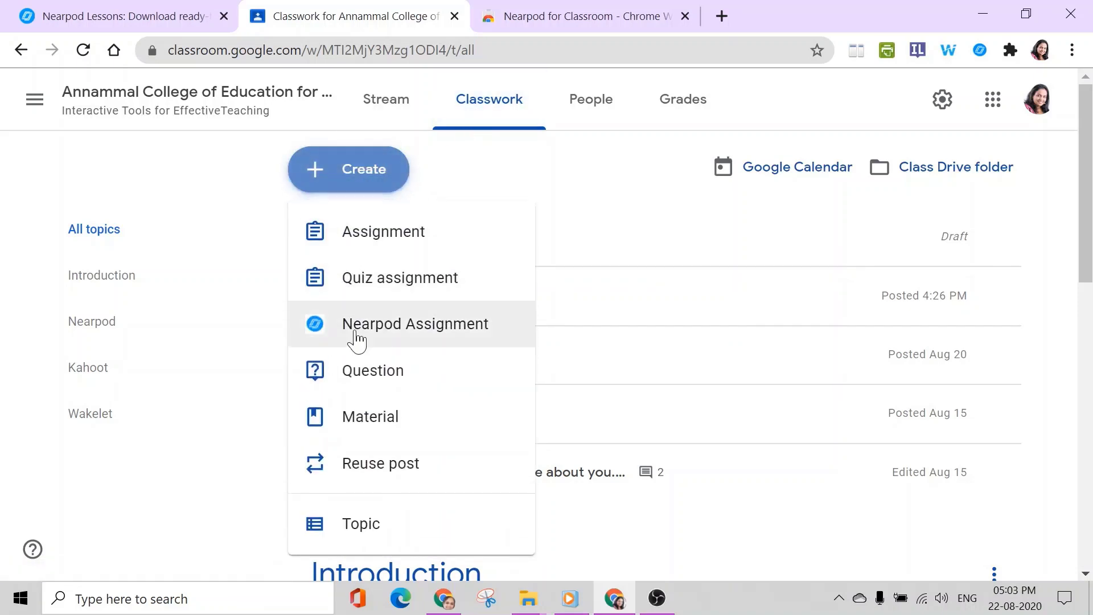
click(357, 337)
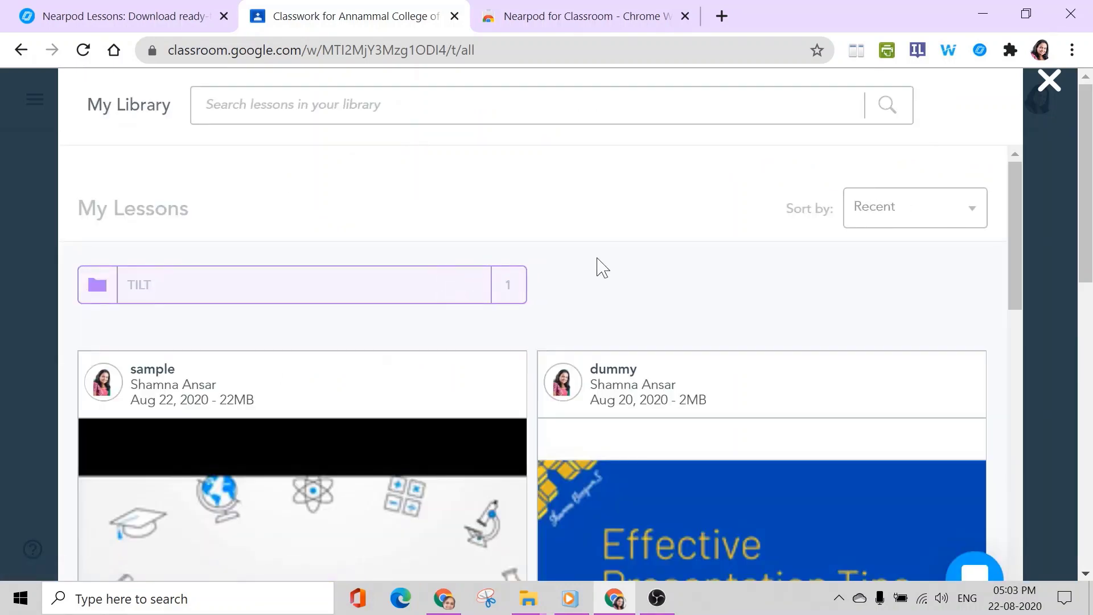
scroll(602, 268, down, 3)
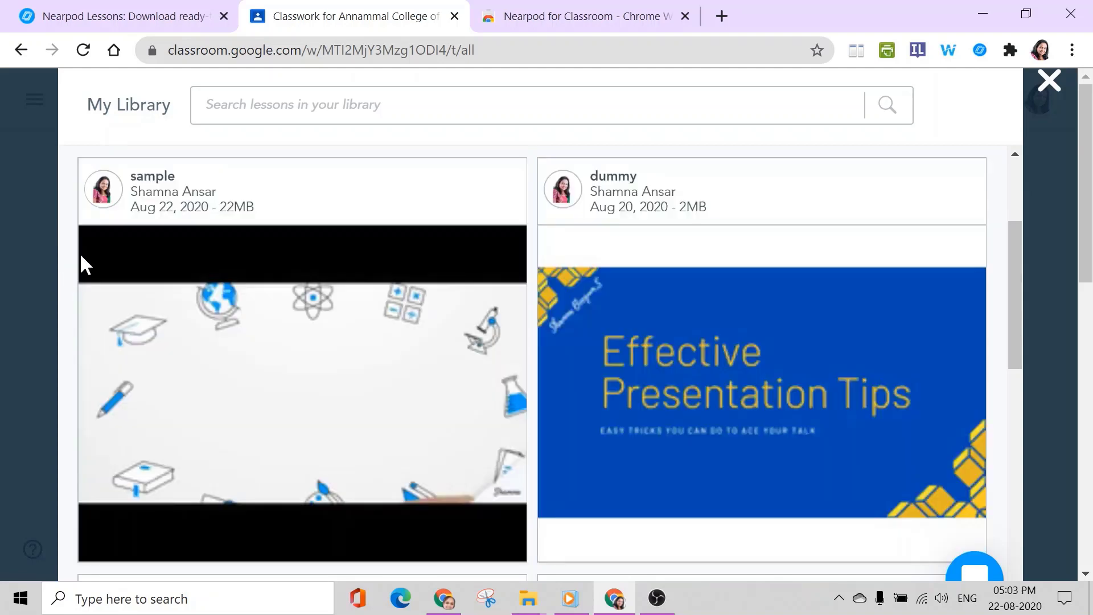
mouse_move(896, 259)
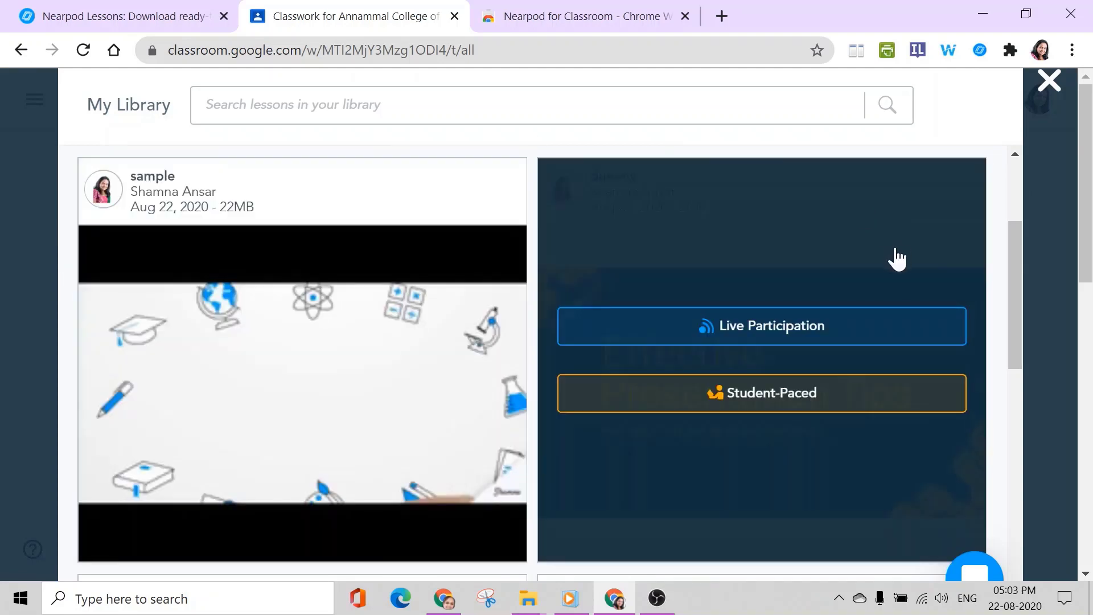
scroll(750, 237, down, 2)
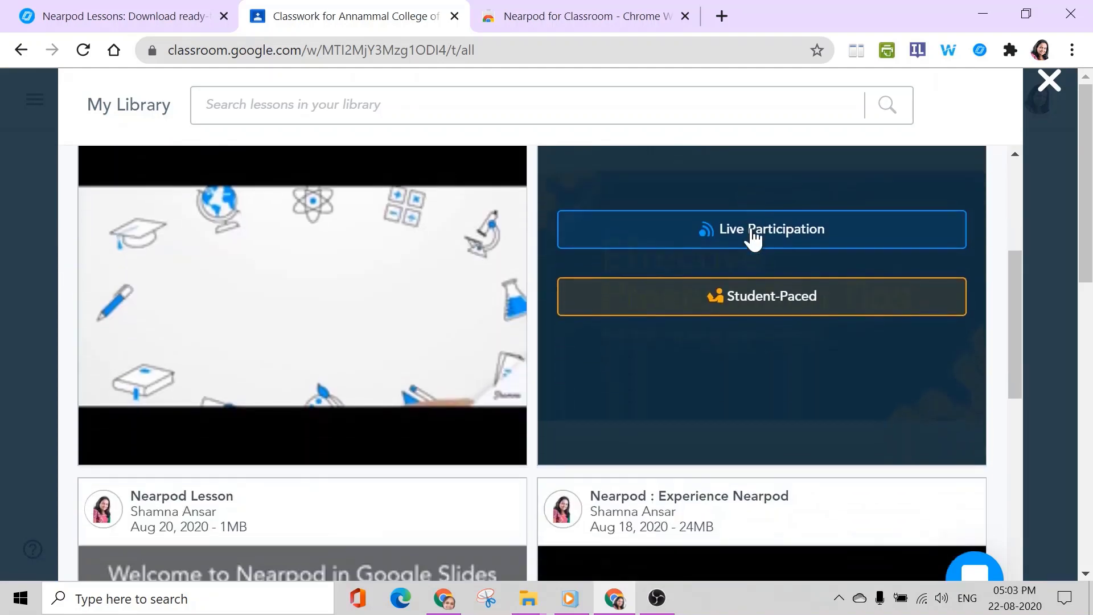
click(818, 314)
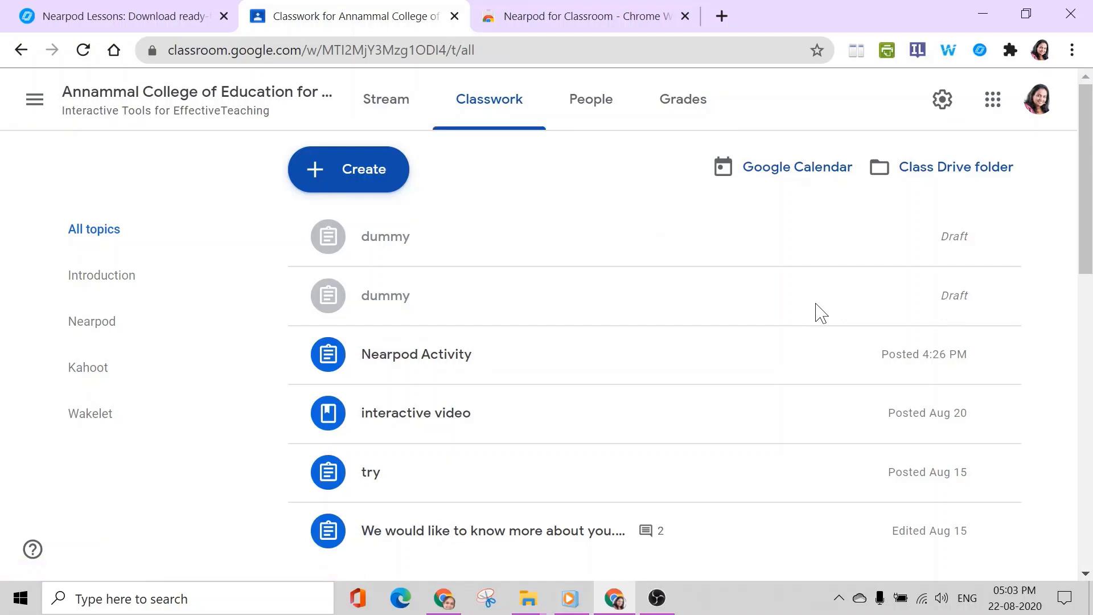
Step: Open the uppermost "dummy" assignment draft for editing and assign it to all students
click(379, 259)
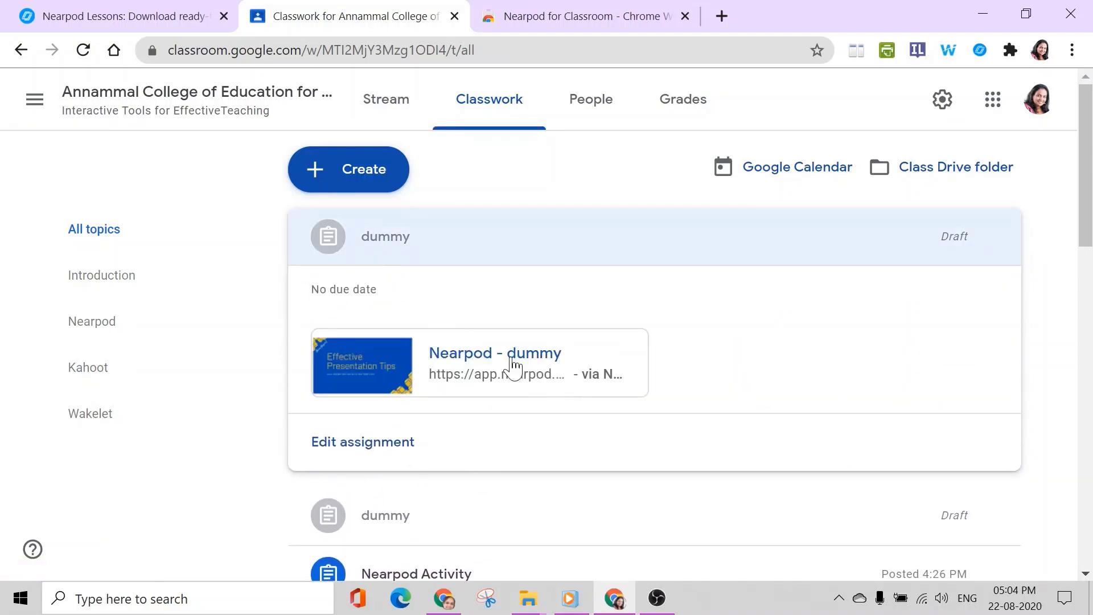
click(390, 449)
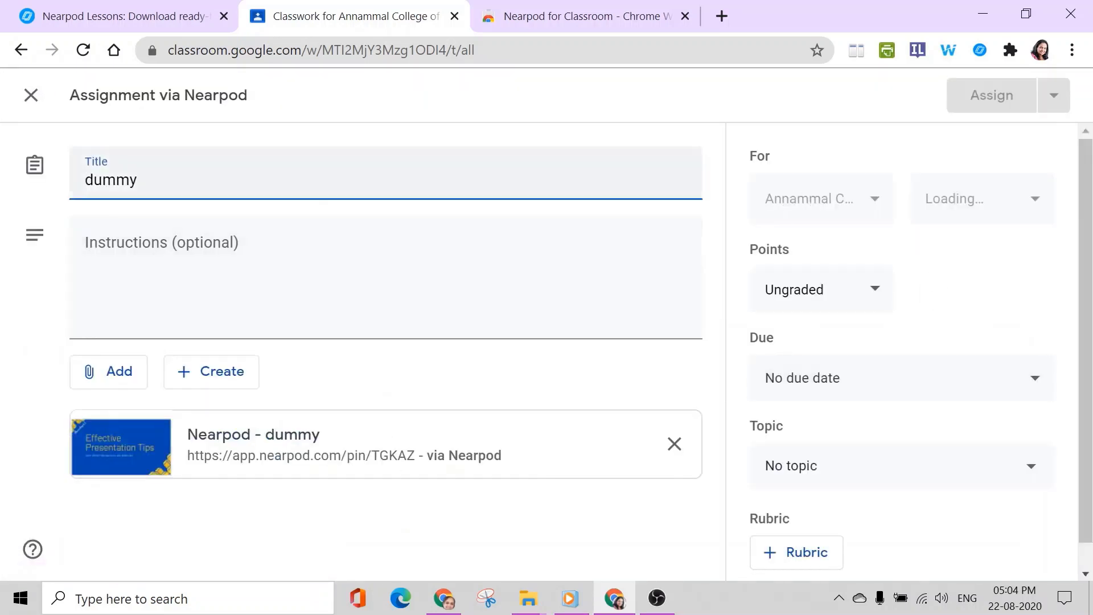
click(1055, 95)
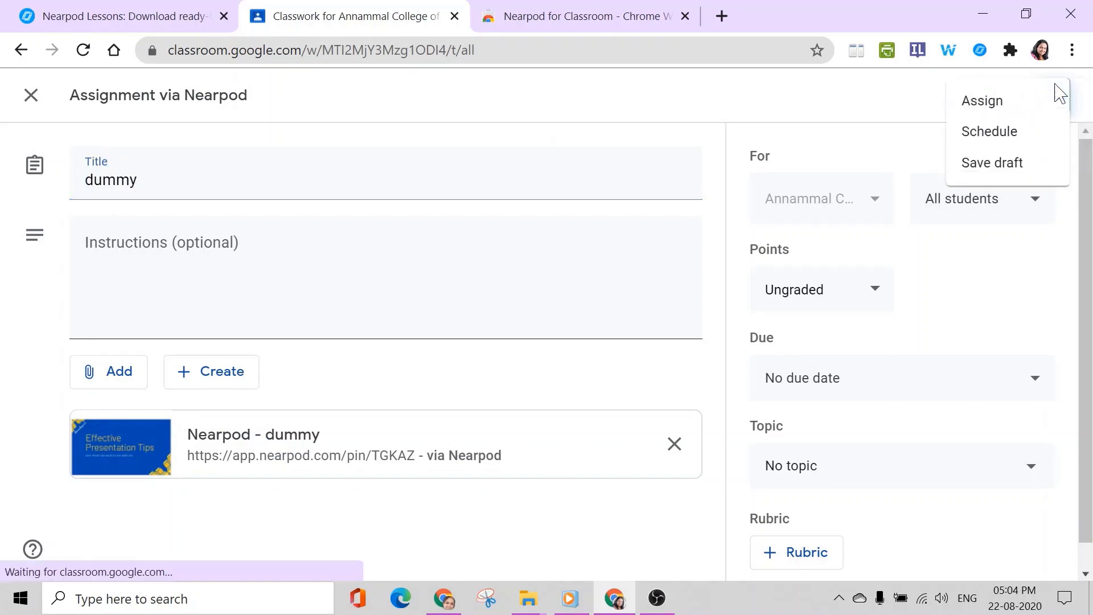
click(427, 526)
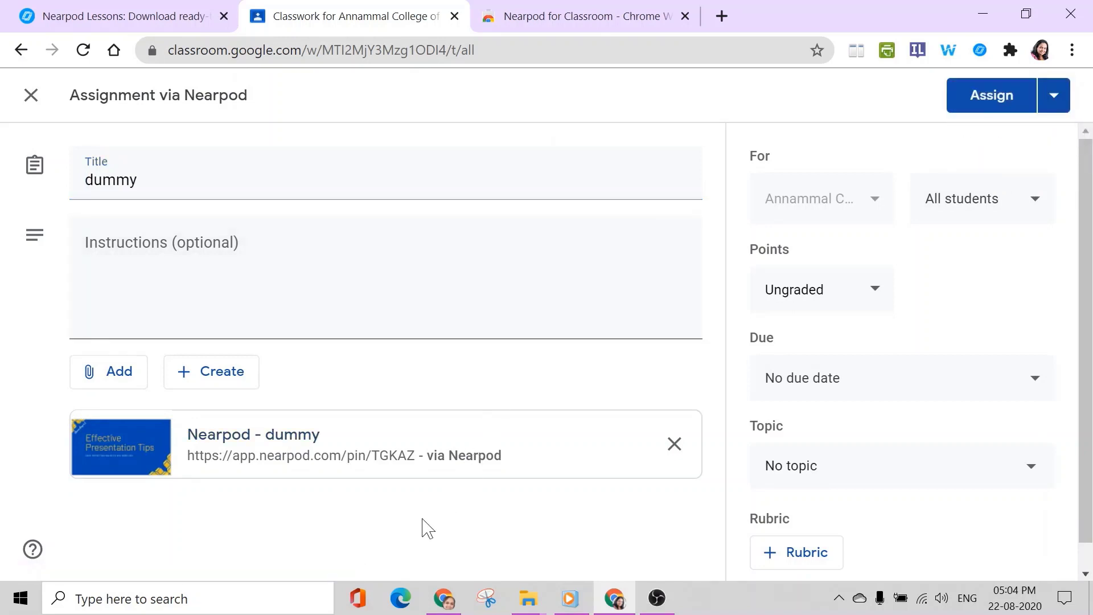
click(1054, 105)
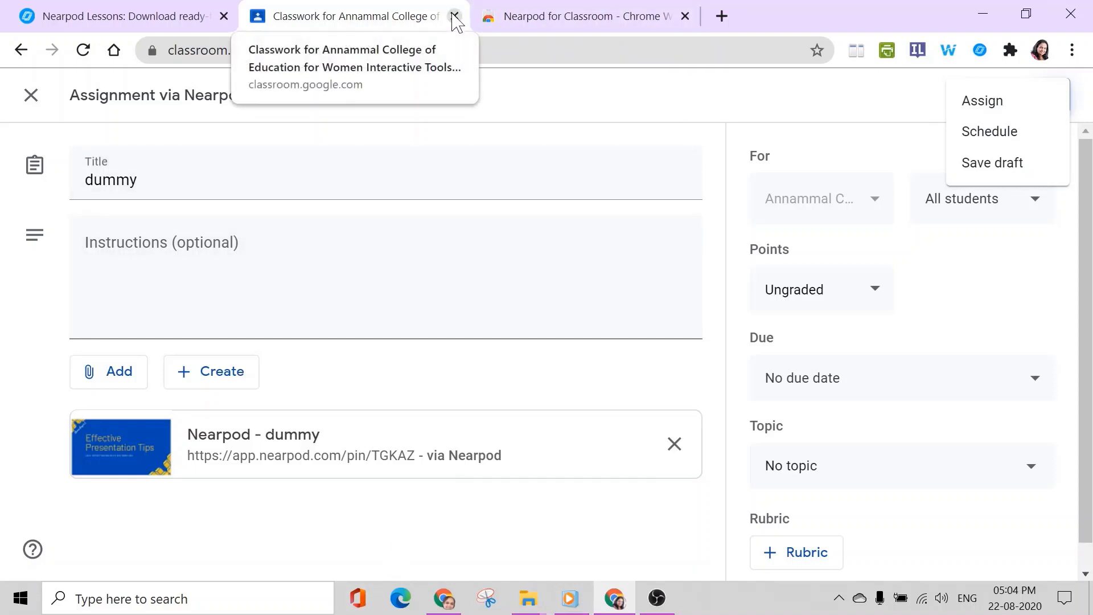
click(32, 101)
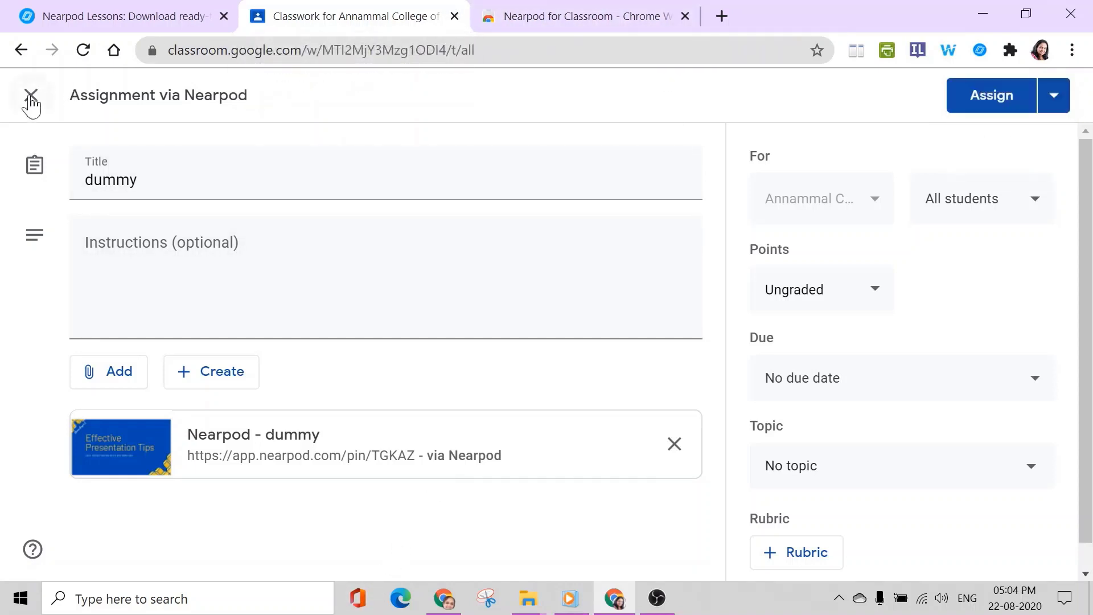
click(1006, 106)
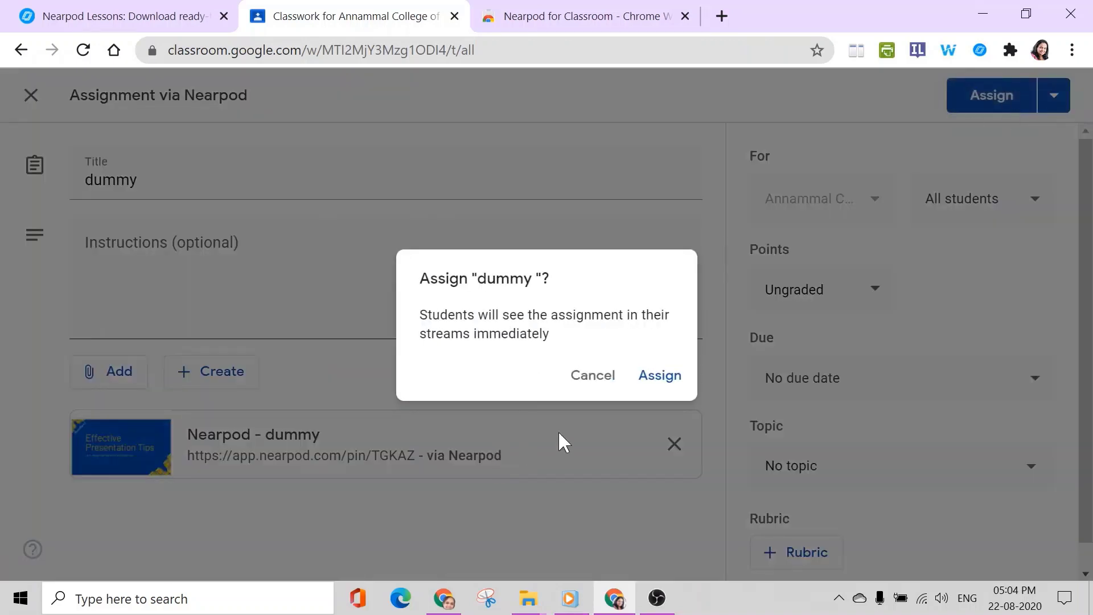
click(655, 378)
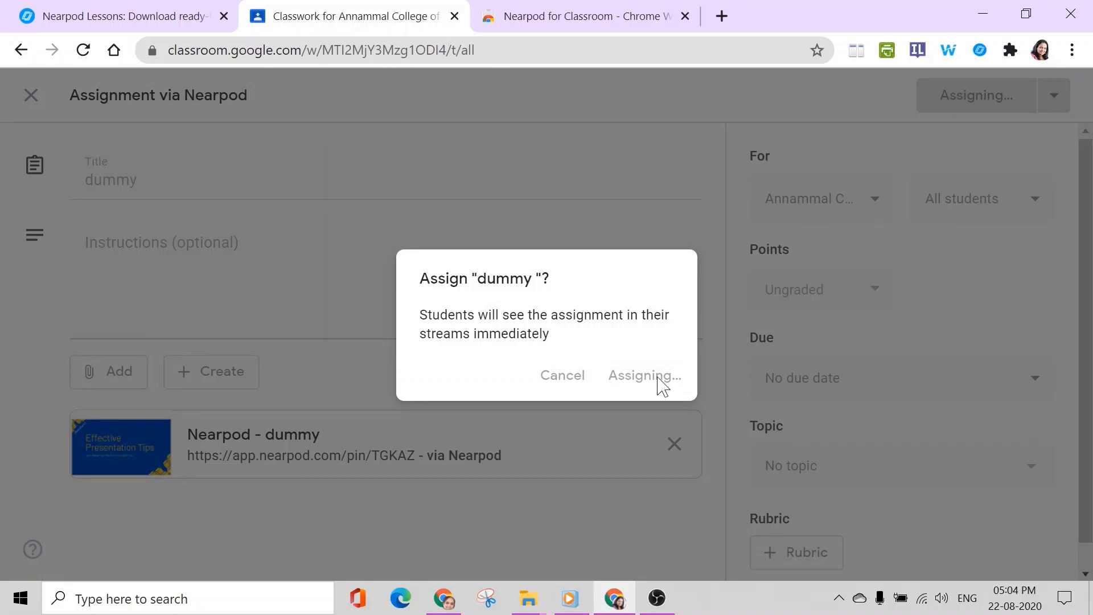